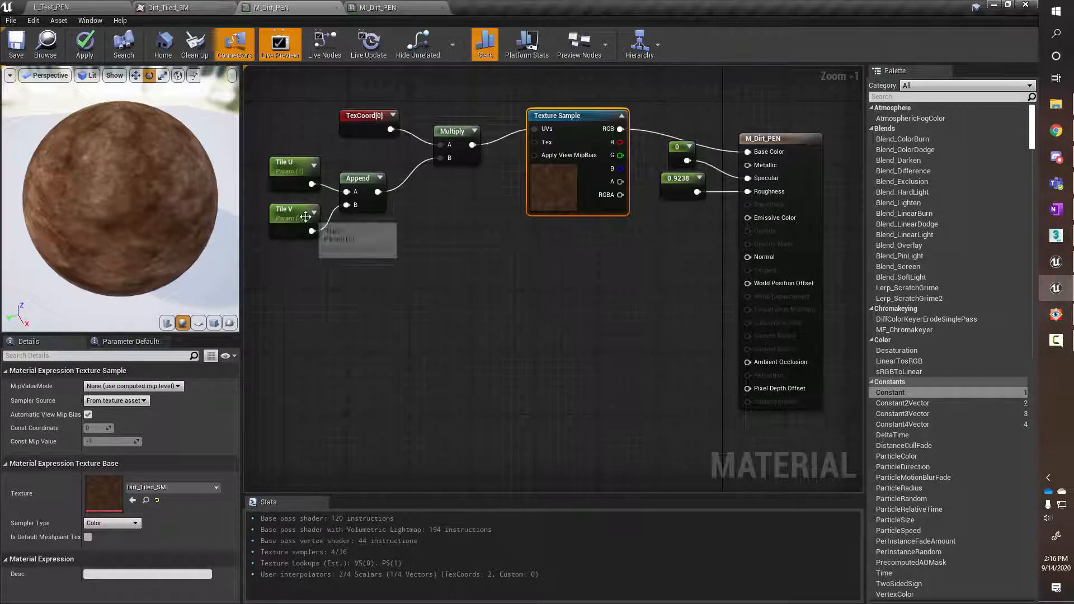
Tidy the graph by moving the Tile U, Tile V and Append nodes closer to TexCoord and repositioning the 0.9238 roughness constant
{"action": "left_click_drag", "start_coordinate": [282, 260], "coordinate": [367, 160]}
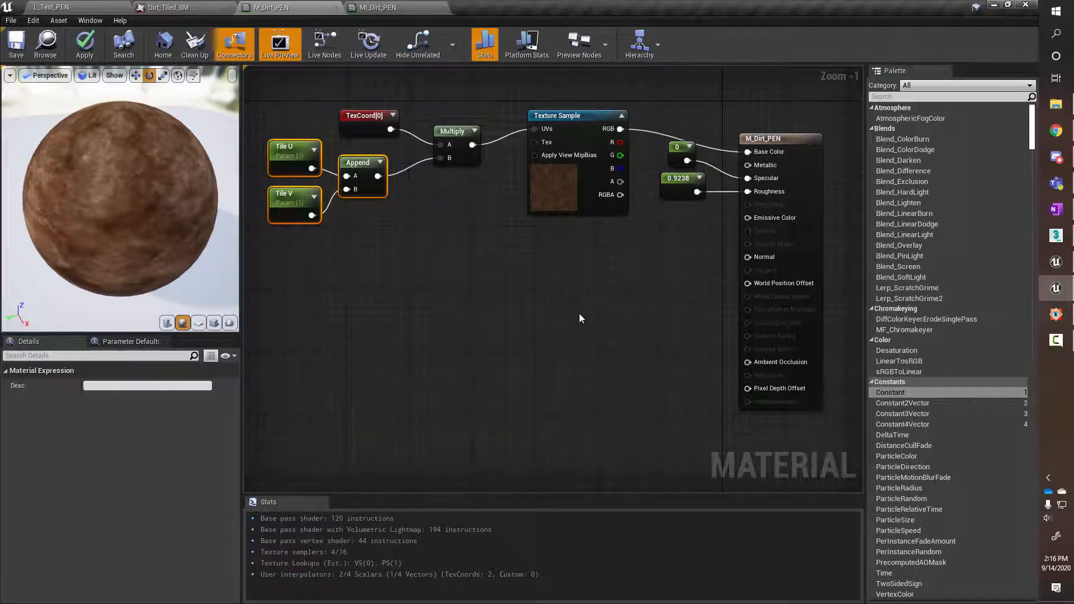
{"action": "left_click_drag", "start_coordinate": [683, 188], "coordinate": [667, 187]}
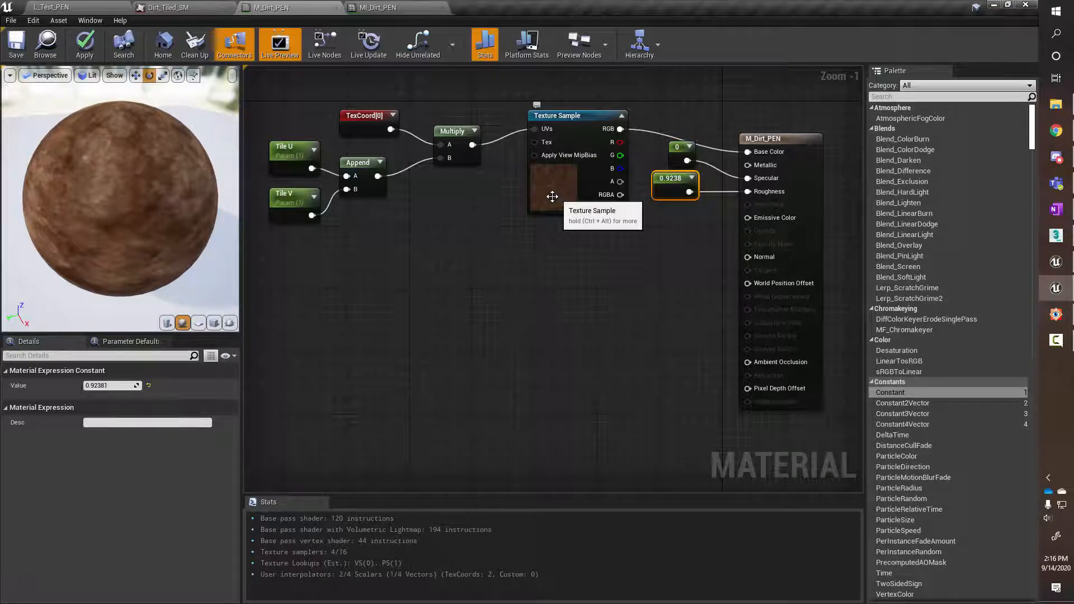
{"action": "left_click_drag", "start_coordinate": [668, 185], "coordinate": [747, 192]}
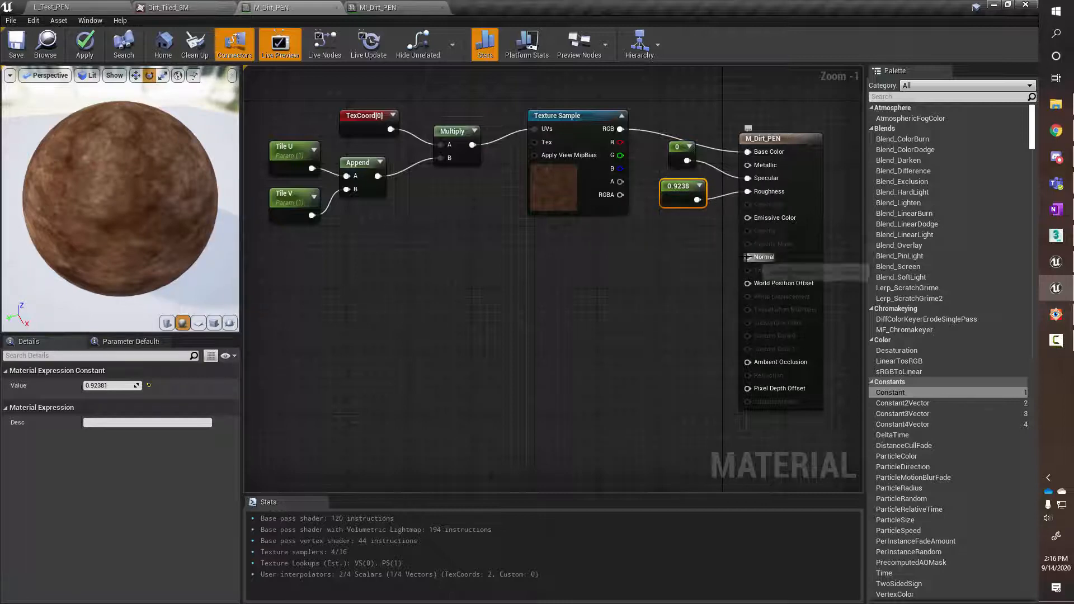
{"action": "left_click_drag", "start_coordinate": [746, 257], "coordinate": [642, 295]}
{"action": "left_click", "coordinate": [458, 276]}
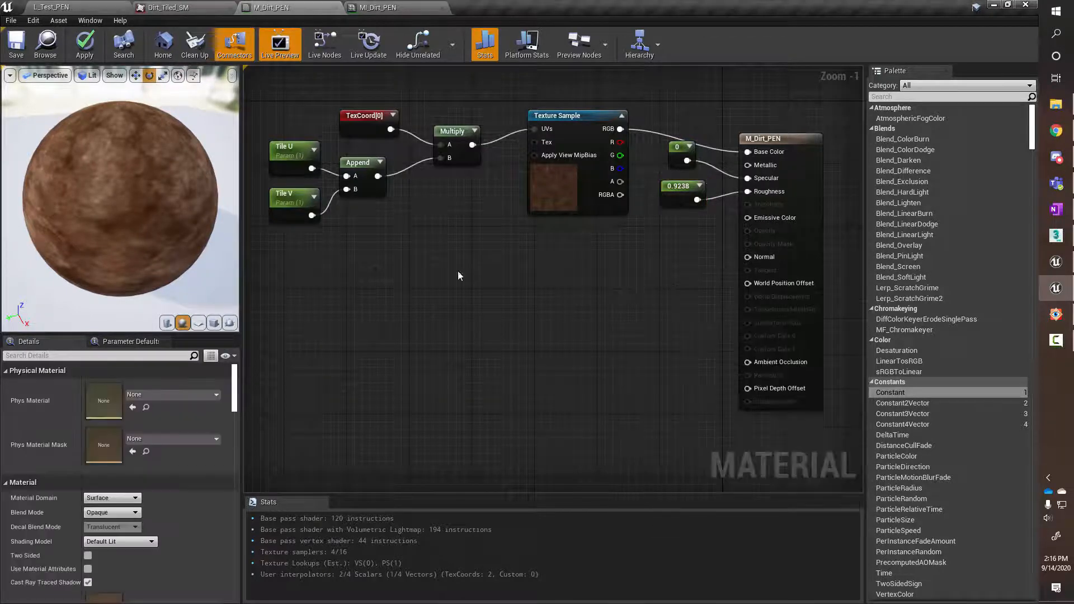
Detach the M_Dirt_PEN material editor into its own floating window and enlarge it
{"action": "scroll", "coordinate": [133, 186], "scroll_direction": "up", "scroll_amount": 5}
{"action": "scroll", "coordinate": [133, 186], "scroll_direction": "down", "scroll_amount": 5}
{"action": "left_click_drag", "start_coordinate": [133, 187], "coordinate": [160, 171]}
{"action": "left_click_drag", "start_coordinate": [246, 6], "coordinate": [552, 79]}
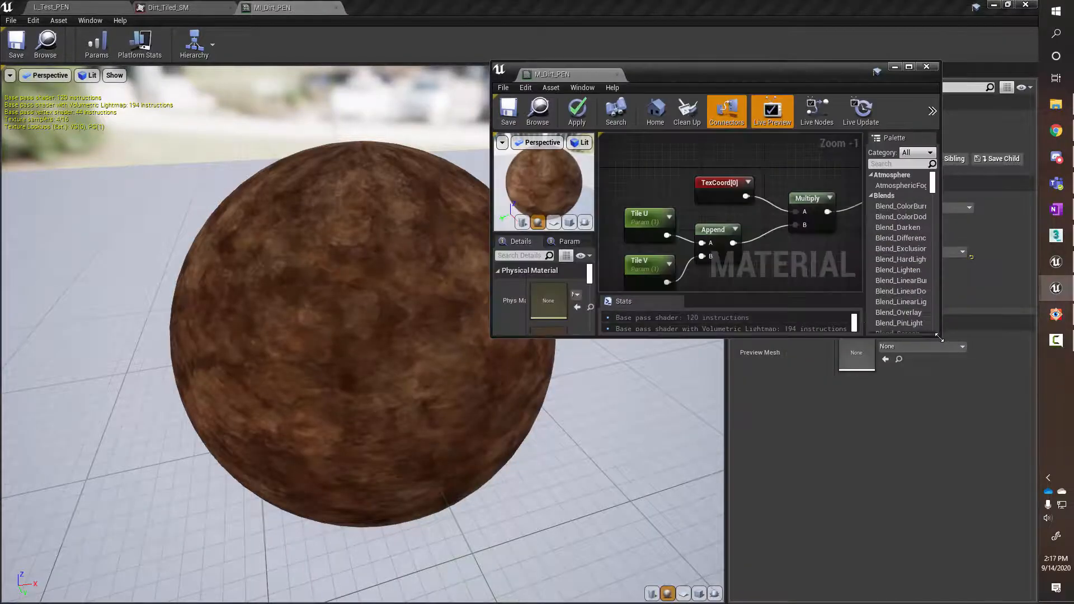
{"action": "left_click_drag", "start_coordinate": [941, 338], "coordinate": [1026, 520]}
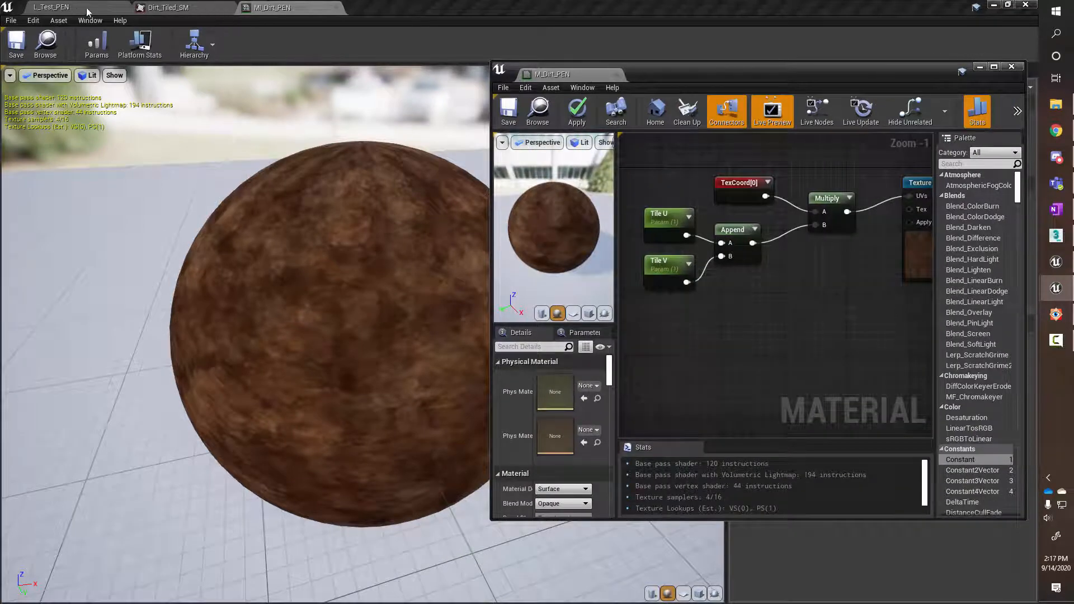
Add the Dirt_Tiled_N_SM texture from the level's Ground folder to the M_Dirt_PEN graph, and dock the material editor back with the other editors
{"action": "left_click", "coordinate": [86, 8]}
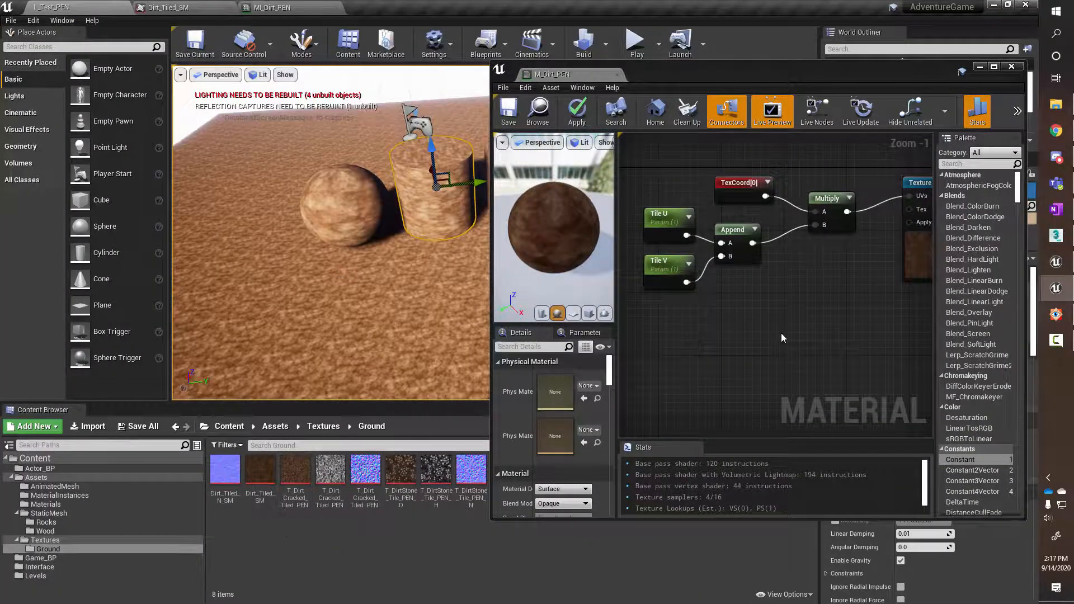
{"action": "left_click_drag", "start_coordinate": [225, 469], "coordinate": [773, 366]}
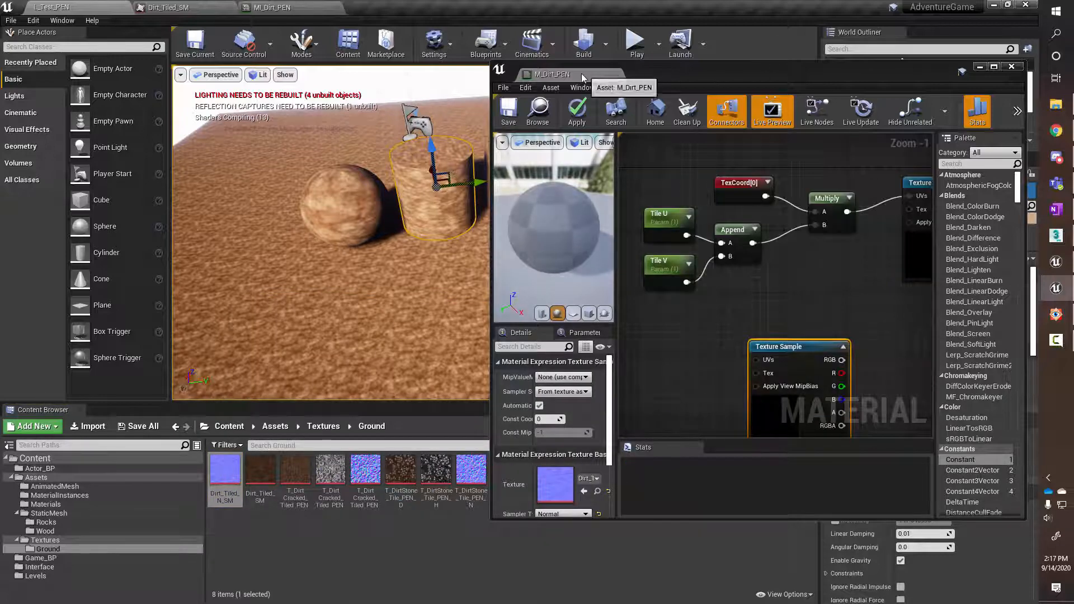
{"action": "left_click_drag", "start_coordinate": [582, 73], "coordinate": [271, 8]}
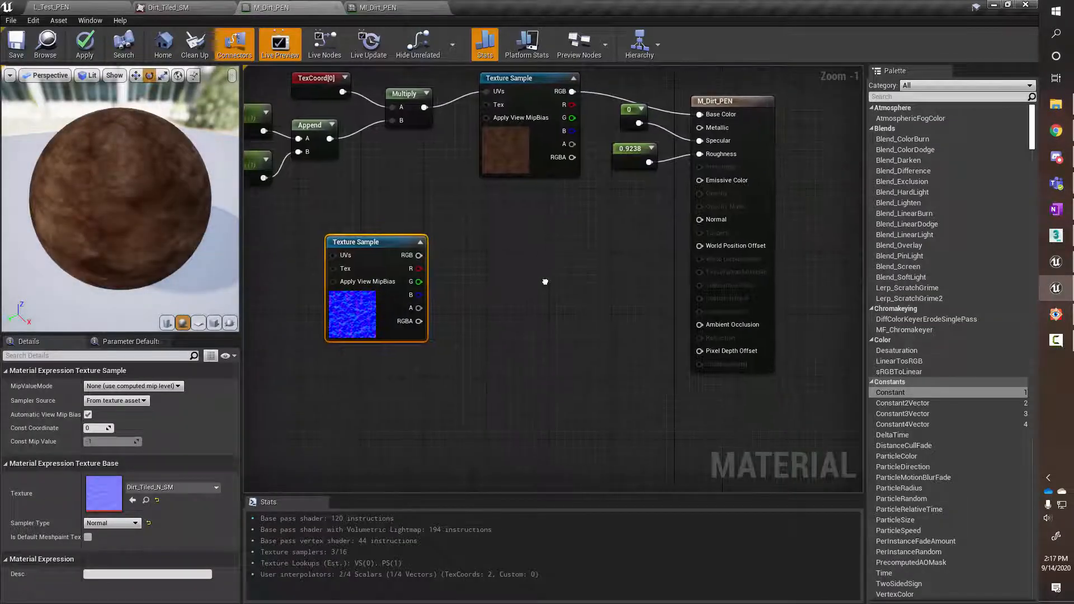
Place the normal map Texture Sample below the dirt one and connect its RGB output to the Normal input of M_Dirt_PEN
{"action": "scroll", "coordinate": [546, 282], "scroll_direction": "down", "scroll_amount": 2}
{"action": "left_click_drag", "start_coordinate": [417, 254], "coordinate": [664, 230]}
{"action": "scroll", "coordinate": [611, 347], "scroll_direction": "up", "scroll_amount": 1}
{"action": "scroll", "coordinate": [620, 315], "scroll_direction": "up", "scroll_amount": 1}
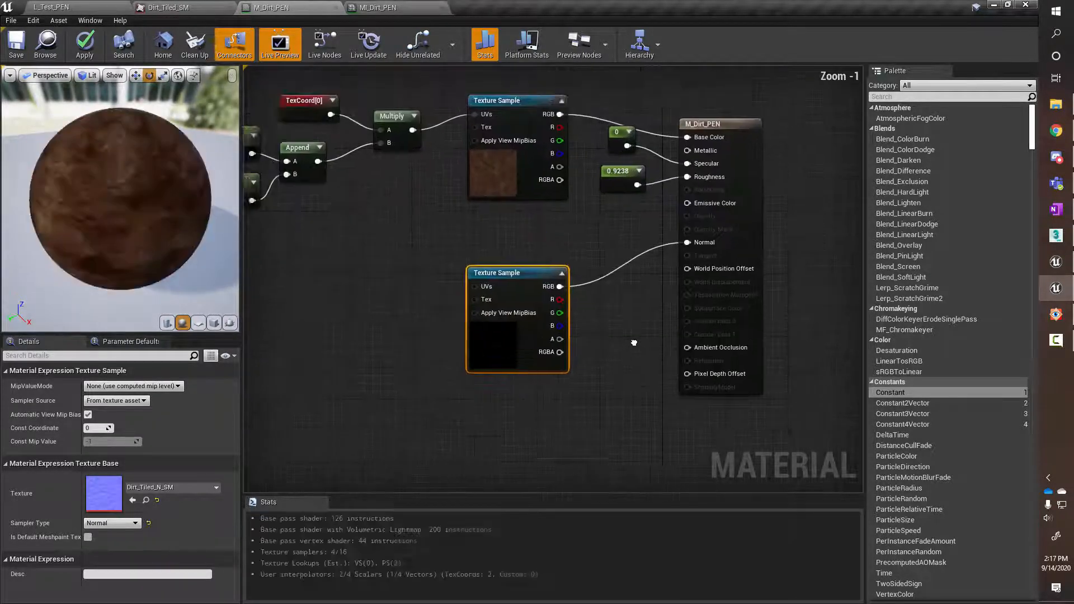
{"action": "left_click_drag", "start_coordinate": [74, 150], "coordinate": [144, 232]}
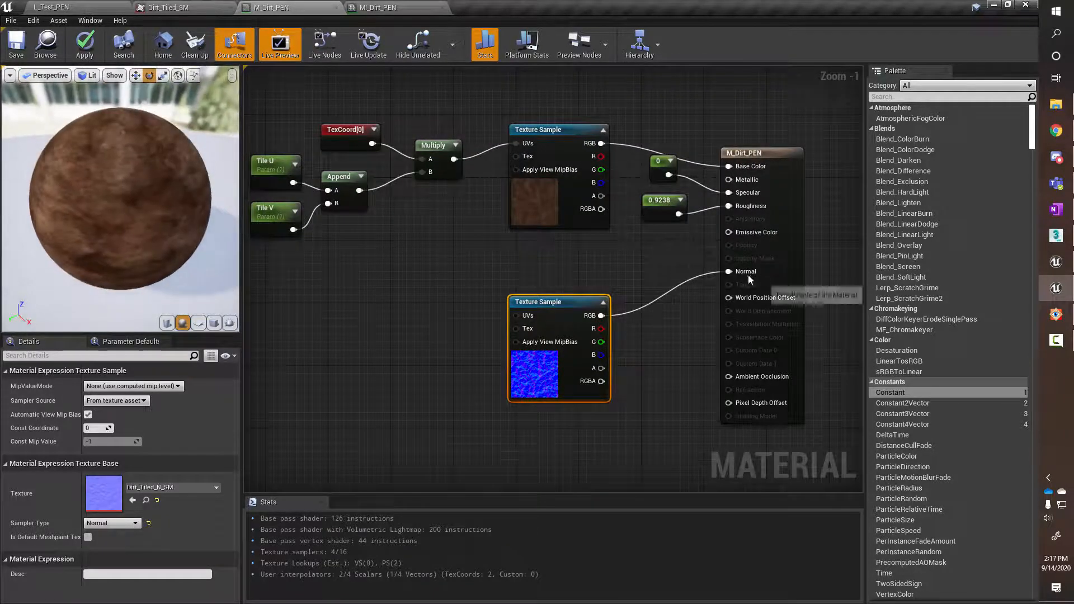
{"action": "left_click", "coordinate": [729, 271], "text": "alt"}
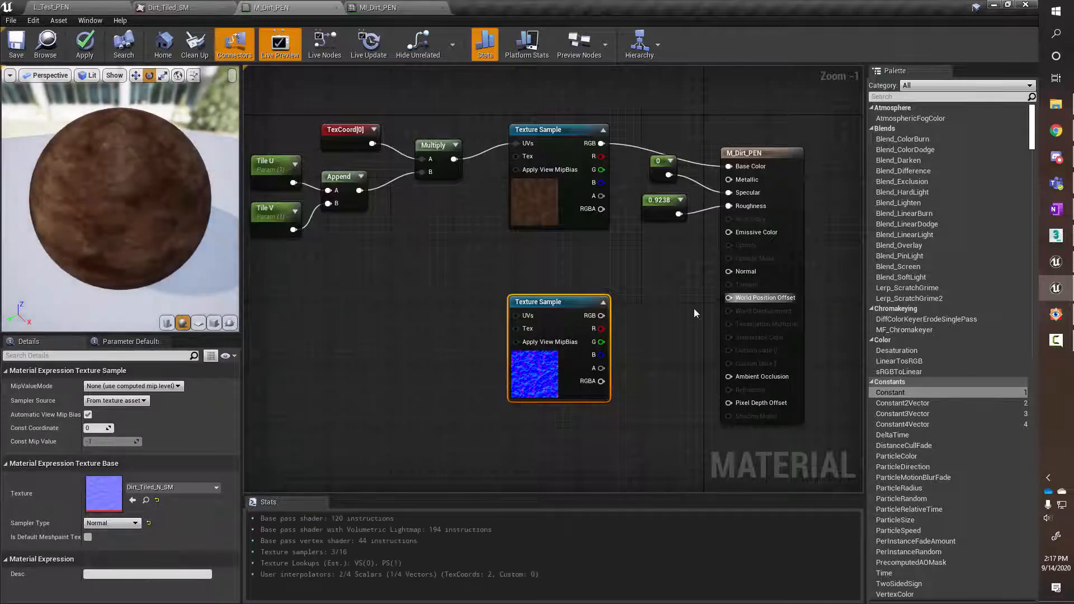
{"action": "left_click_drag", "start_coordinate": [602, 315], "coordinate": [743, 274]}
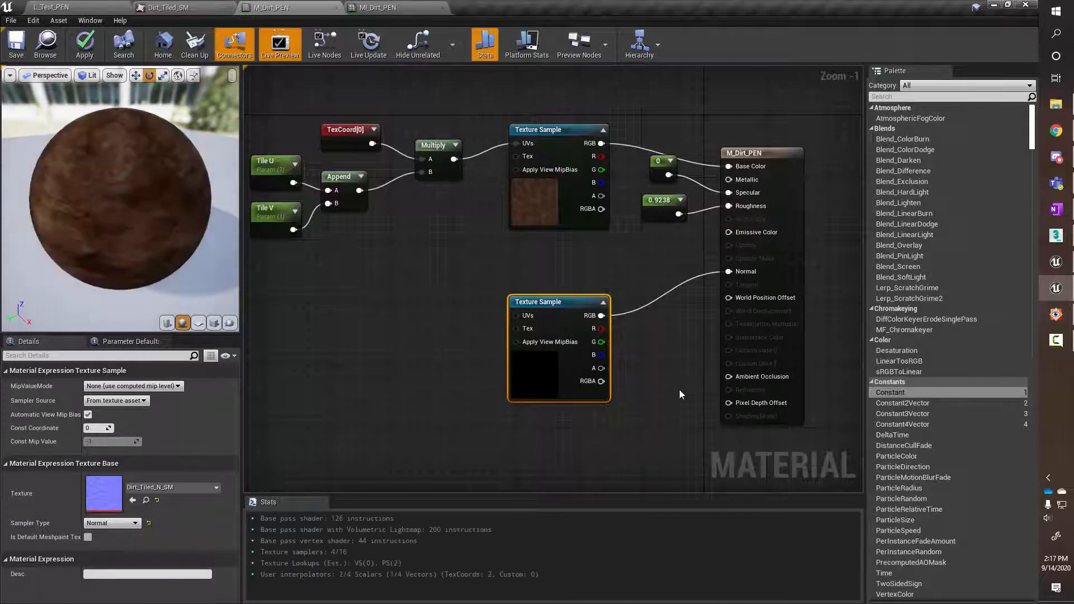
Connect the Multiply output to the UVs of the normal map Texture Sample so it shares the tiling
{"action": "left_click_drag", "start_coordinate": [549, 312], "coordinate": [554, 301]}
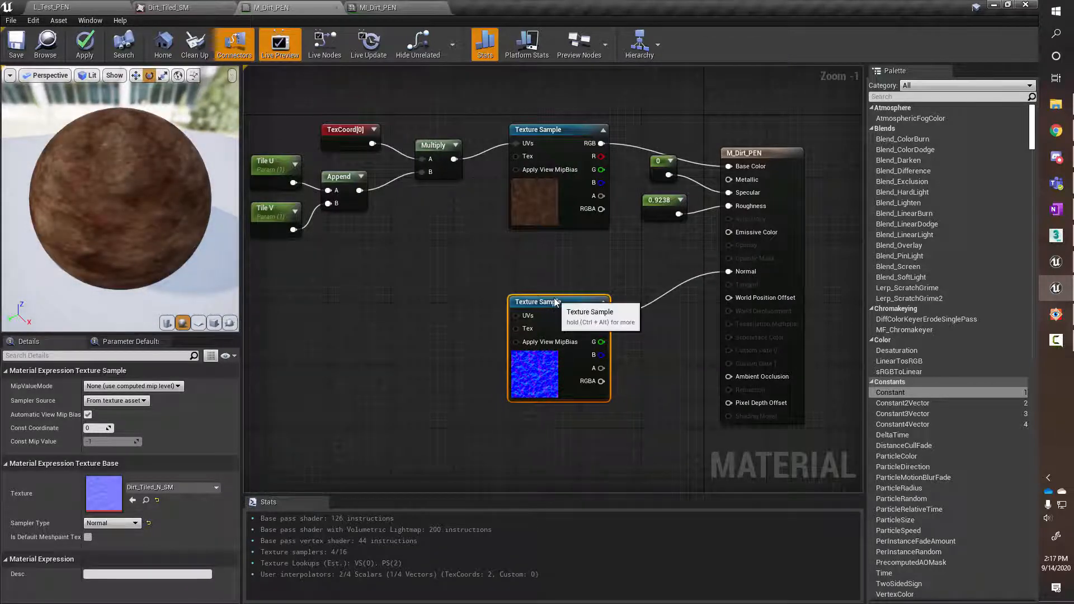
{"action": "left_click_drag", "start_coordinate": [565, 131], "coordinate": [564, 139]}
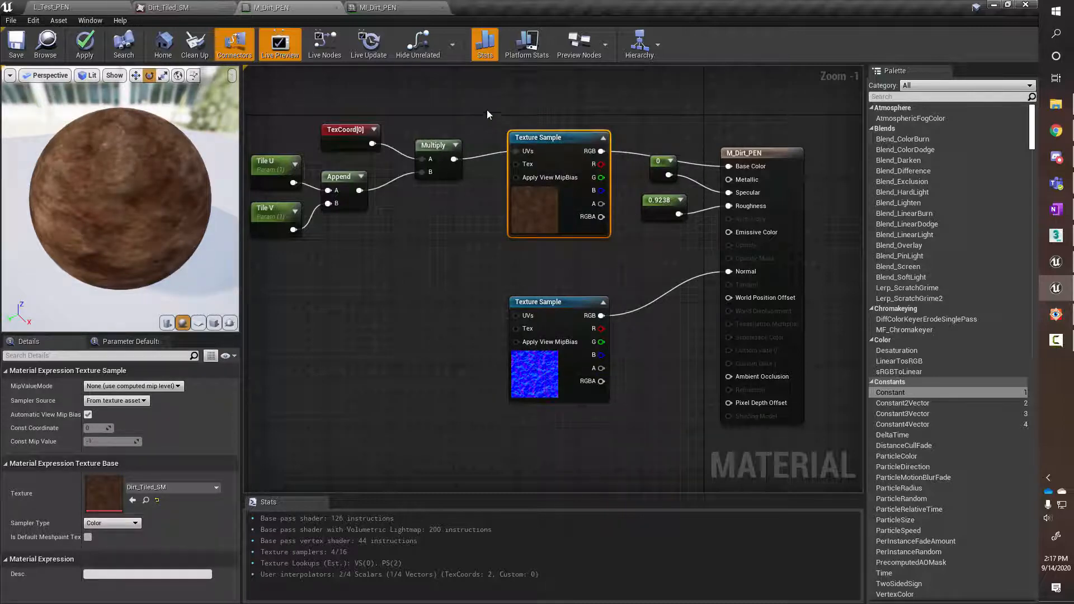
{"action": "left_click_drag", "start_coordinate": [487, 109], "coordinate": [336, 246]}
{"action": "right_click_drag", "start_coordinate": [616, 327], "coordinate": [430, 307]}
{"action": "left_click_drag", "start_coordinate": [505, 129], "coordinate": [566, 285]}
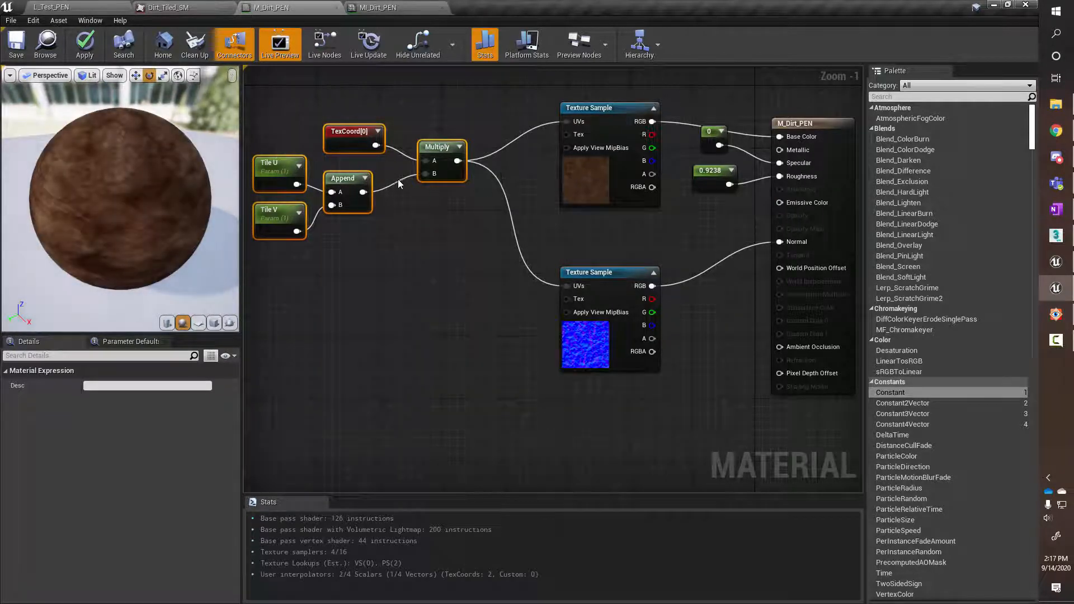
Spread the dirt and normal map Texture Samples apart vertically, leaving room for one more node between them
{"action": "left_click_drag", "start_coordinate": [614, 287], "coordinate": [615, 327]}
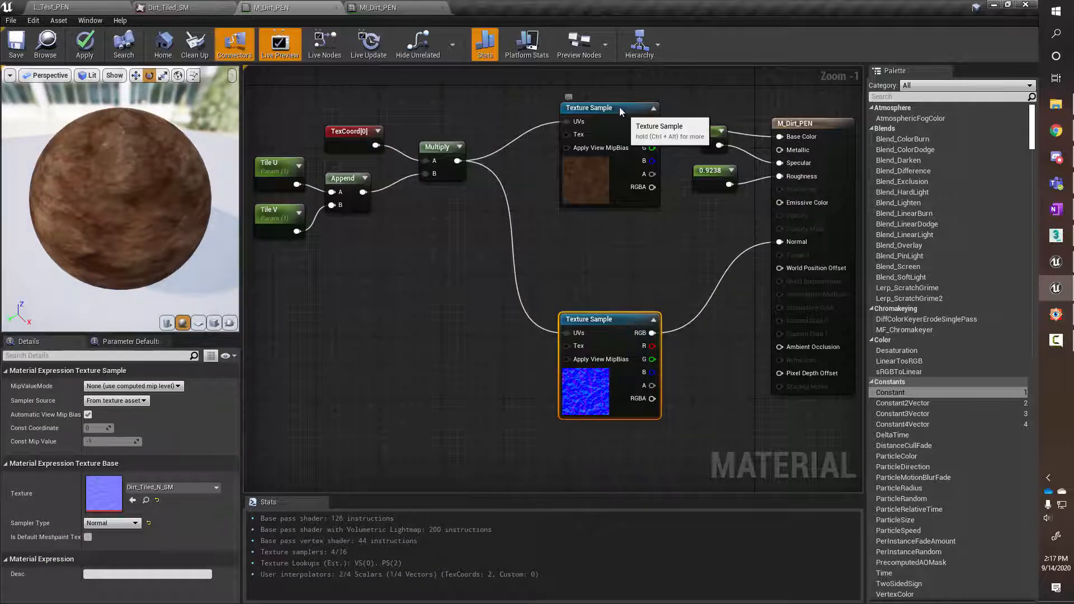
{"action": "left_click_drag", "start_coordinate": [627, 120], "coordinate": [628, 105]}
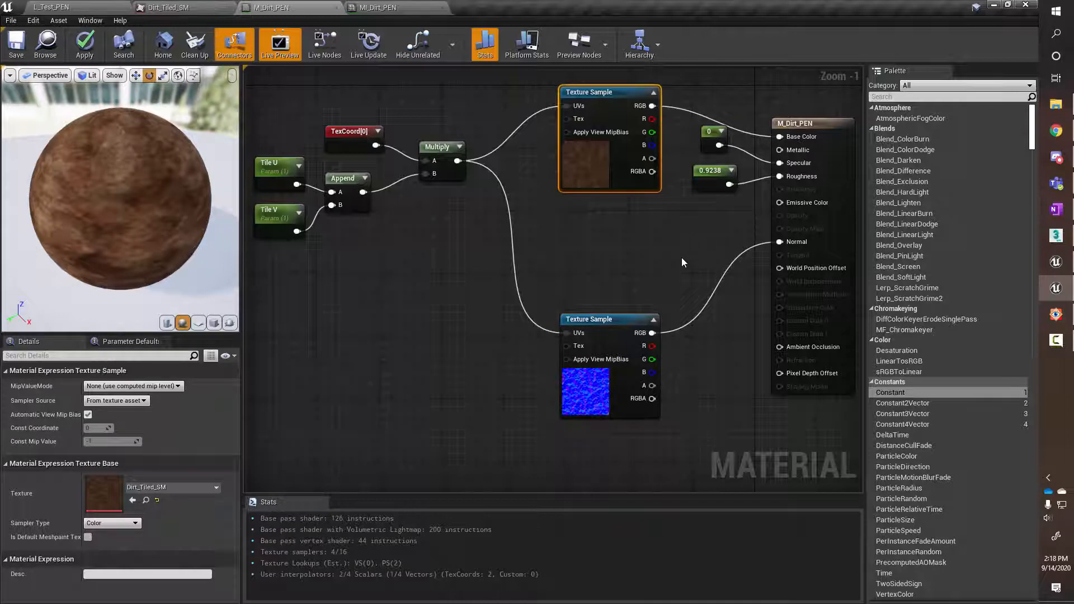
{"action": "left_click_drag", "start_coordinate": [634, 327], "coordinate": [635, 335]}
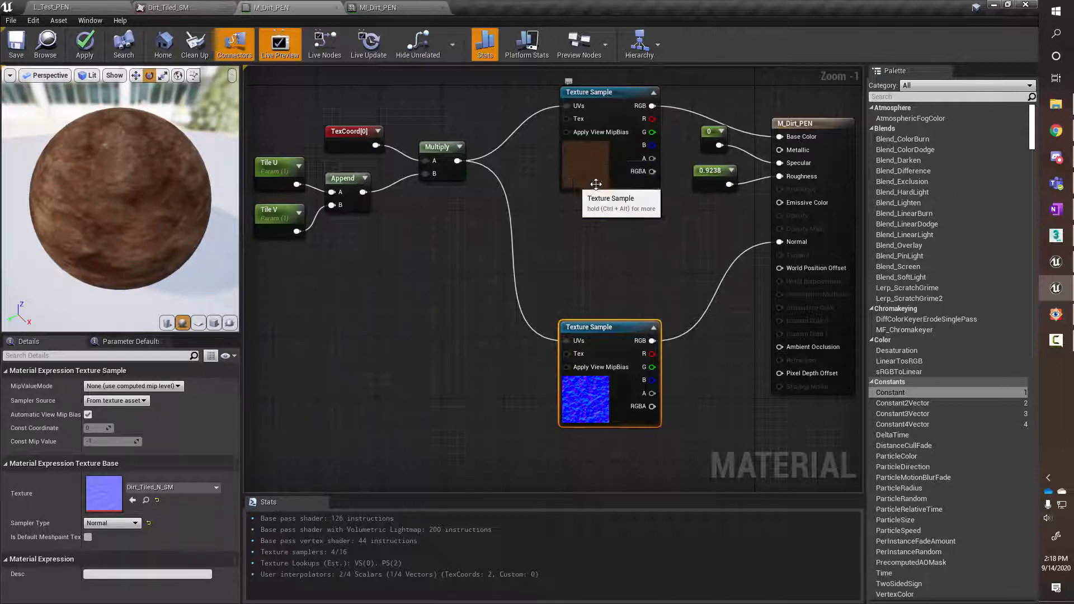
Duplicate the Dirt_Tiled_SM Texture Sample and place the copy between the dirt and normal map samples
{"action": "left_click", "coordinate": [626, 93]}
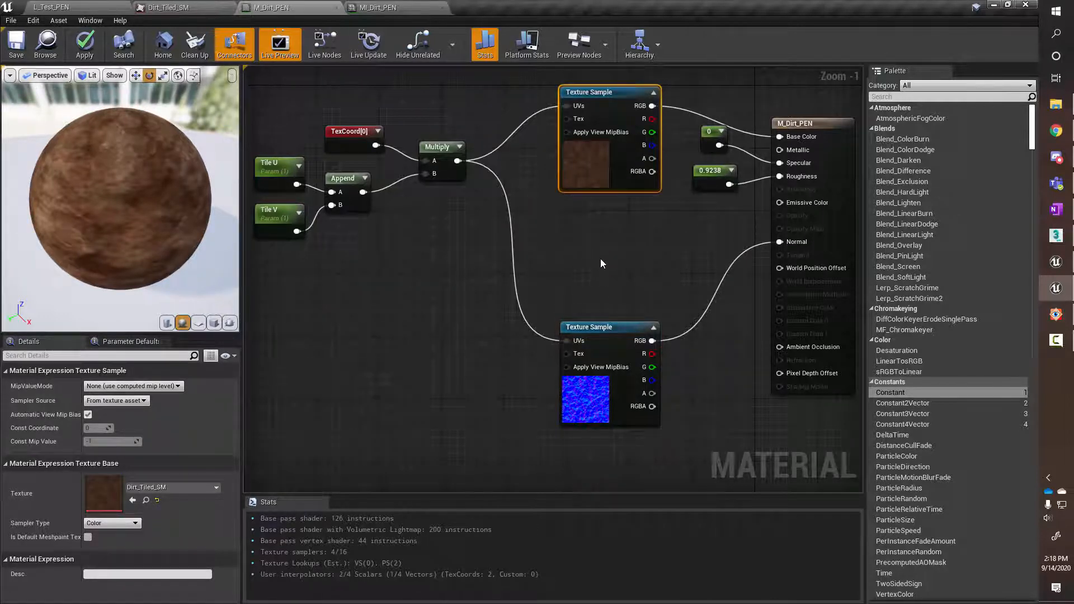
{"action": "key", "text": "ctrl+c"}
{"action": "key", "text": "ctrl+v"}
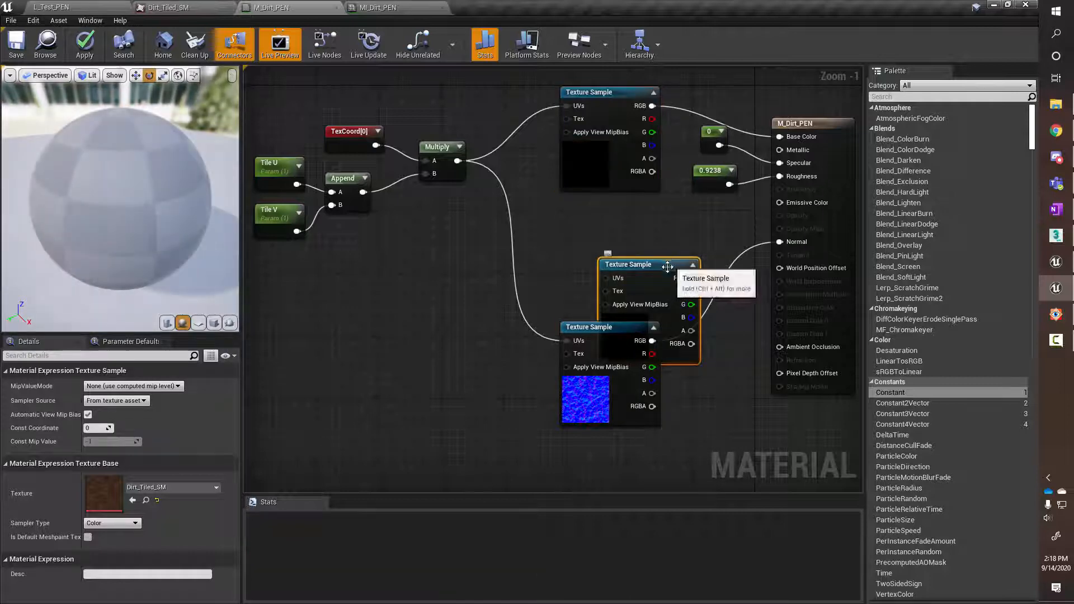
{"action": "left_click_drag", "start_coordinate": [675, 271], "coordinate": [631, 216]}
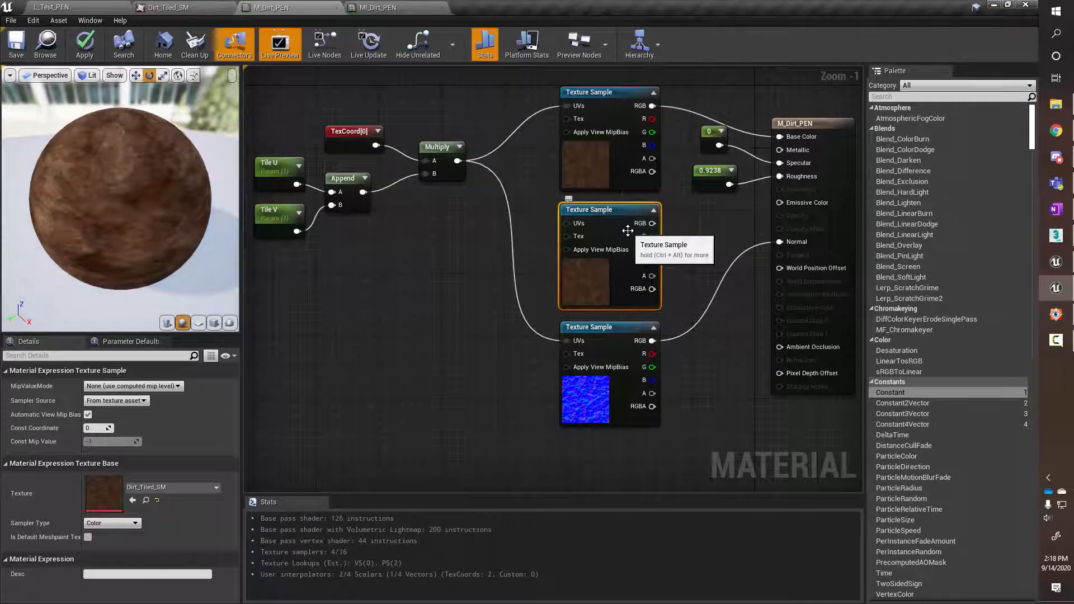
{"action": "left_click", "coordinate": [607, 92]}
{"action": "left_click_drag", "start_coordinate": [296, 101], "coordinate": [469, 240]}
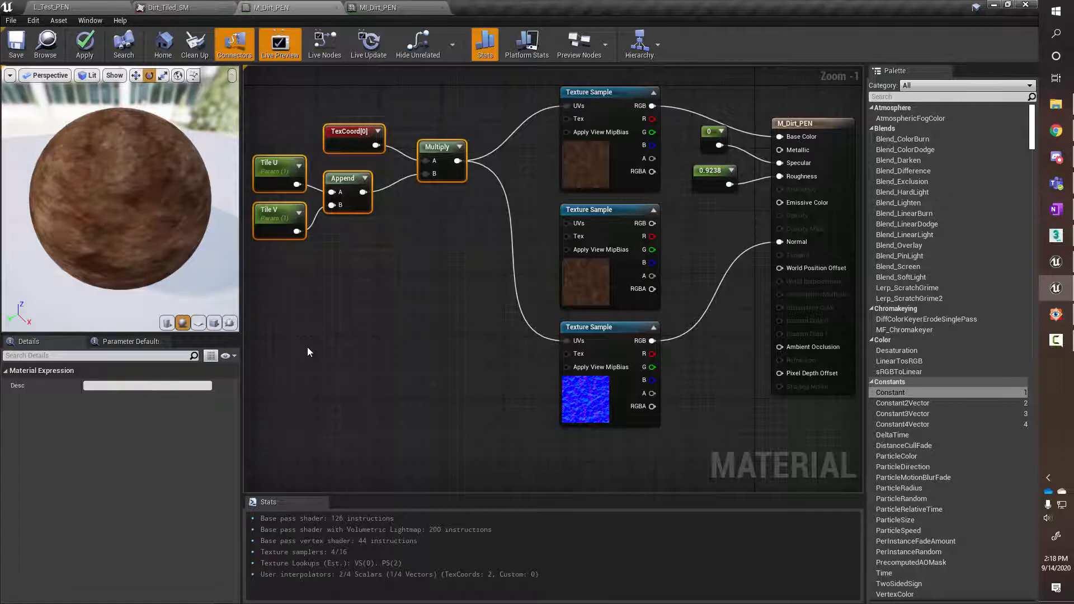
{"action": "key", "text": "ctrl+c"}
{"action": "key", "text": "ctrl+v"}
{"action": "left_click_drag", "start_coordinate": [466, 307], "coordinate": [371, 437]}
{"action": "key", "text": "Delete"}
Connect the middle Texture Sample's RGB output to Roughness and delete the 0.9238 constant it replaces
{"action": "right_click_drag", "start_coordinate": [576, 334], "coordinate": [419, 361]}
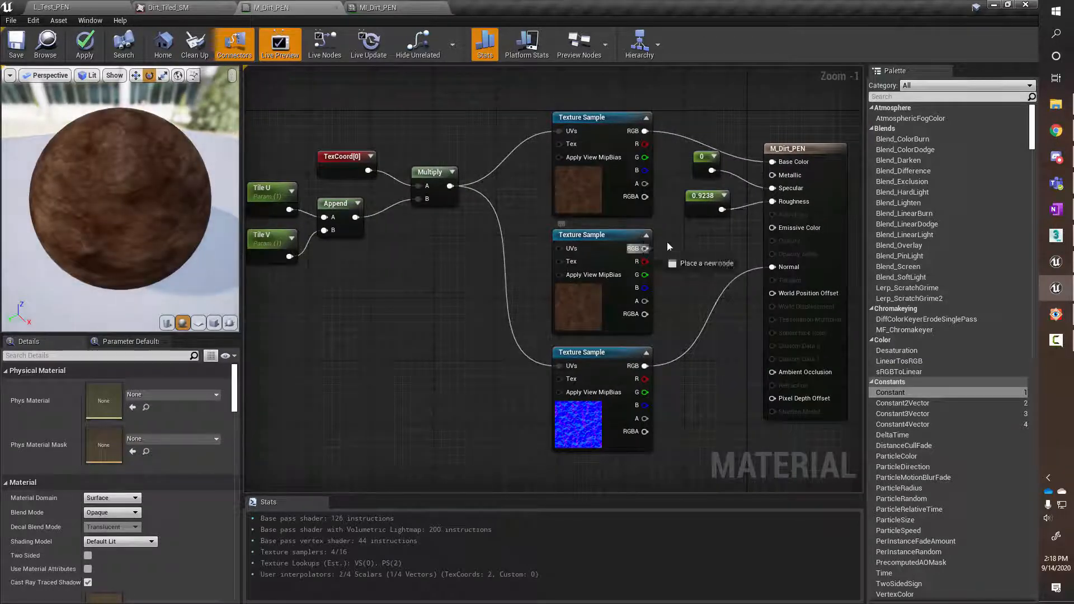
{"action": "left_click_drag", "start_coordinate": [669, 246], "coordinate": [774, 201]}
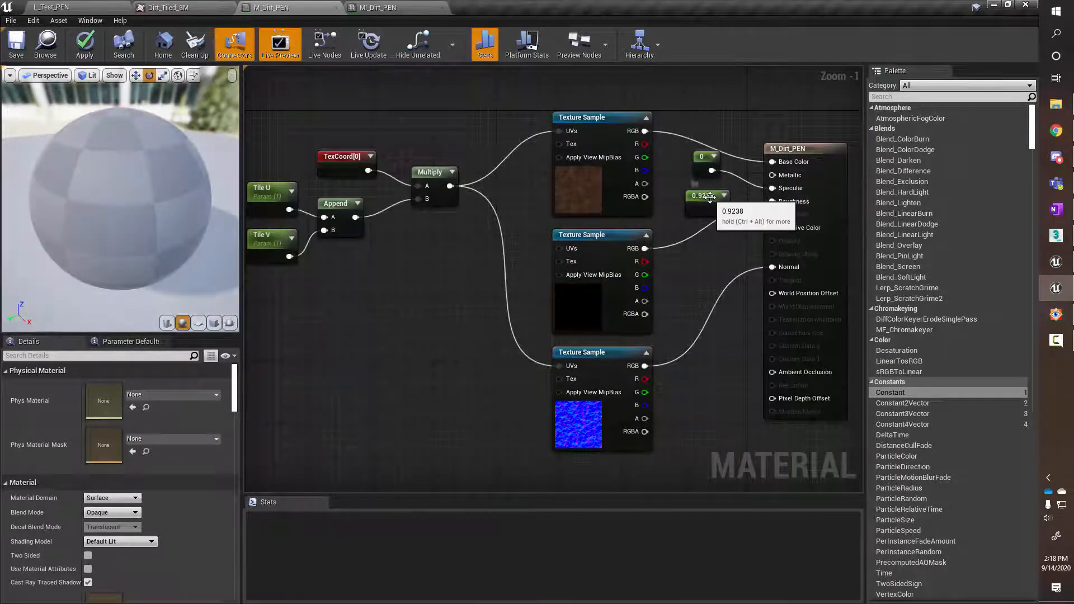
{"action": "left_click", "coordinate": [706, 196]}
{"action": "key", "text": "Delete"}
{"action": "right_click_drag", "start_coordinate": [712, 294], "coordinate": [672, 264]}
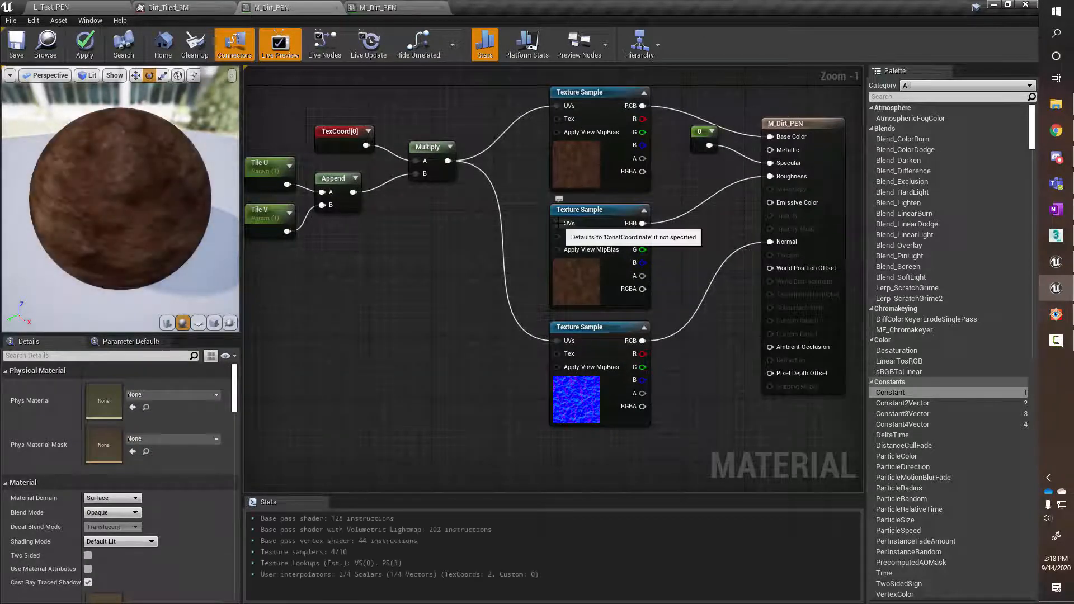
Connect the Multiply output to the UVs of the middle Texture Sample
{"action": "left_click_drag", "start_coordinate": [448, 161], "coordinate": [565, 236]}
{"action": "right_click_drag", "start_coordinate": [433, 309], "coordinate": [449, 312]}
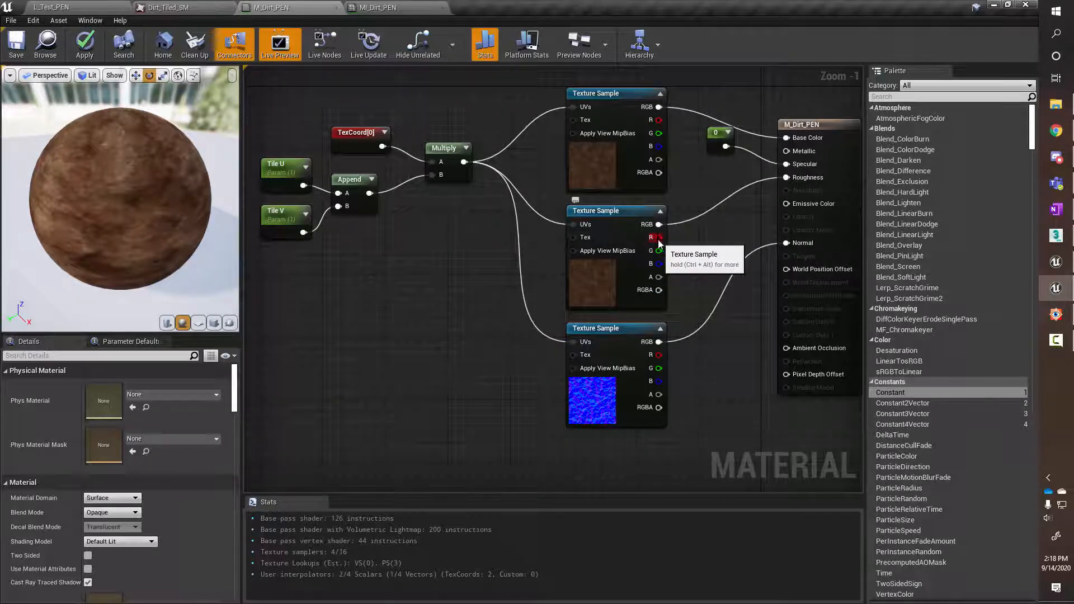
Try the middle Texture Sample's red channel as the Roughness input, and reconnect RGB to Roughness
{"action": "left_click_drag", "start_coordinate": [658, 238], "coordinate": [788, 177]}
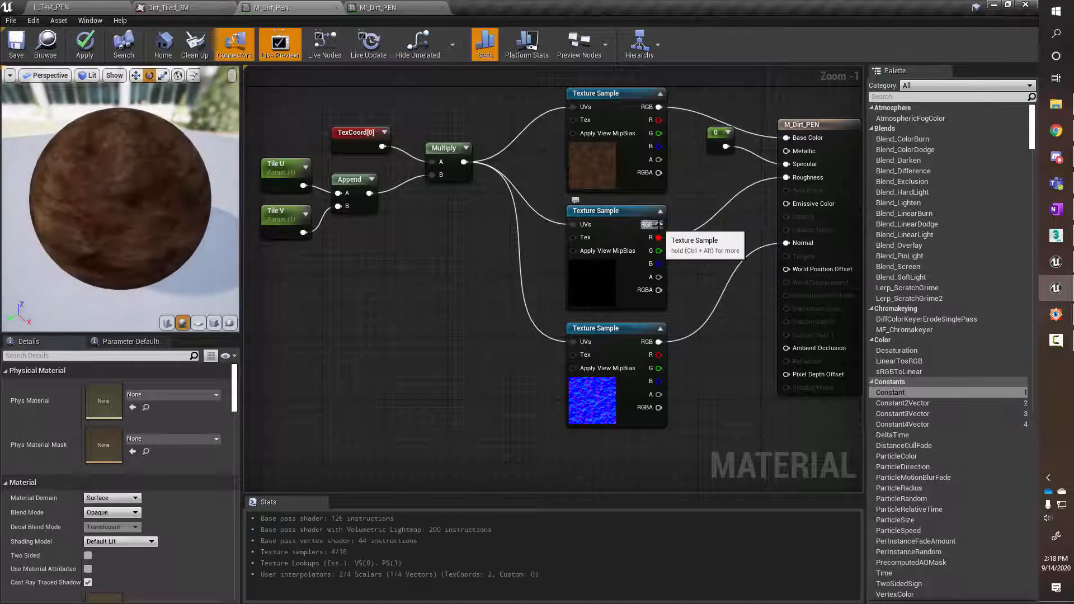
{"action": "left_click_drag", "start_coordinate": [659, 224], "coordinate": [787, 178]}
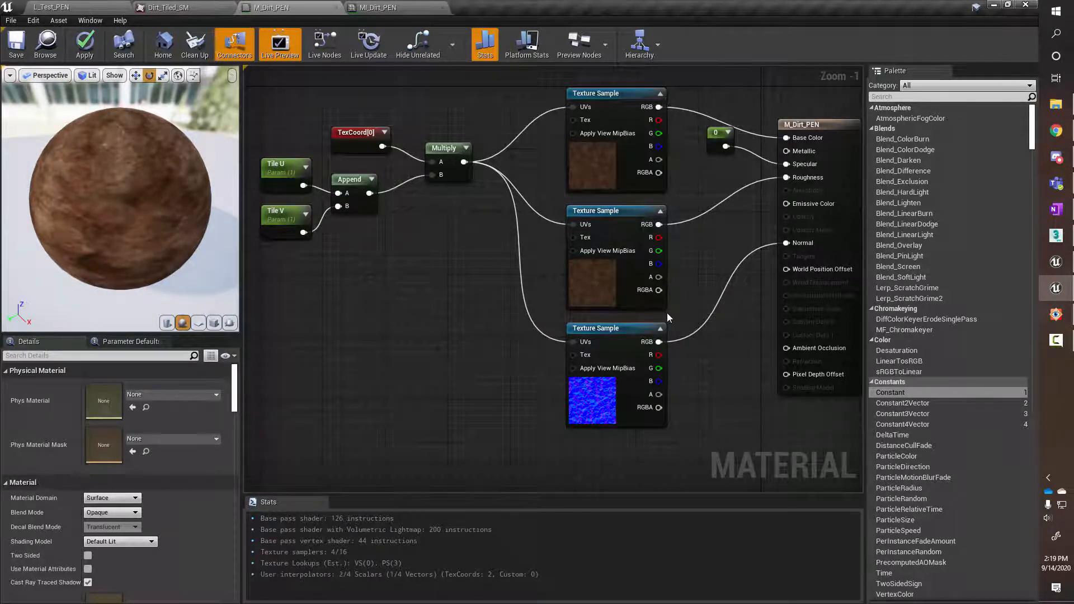
Move the M_Dirt_PEN result node and the 0 specular constant farther away from the Texture Samples
{"action": "right_click_drag", "start_coordinate": [697, 286], "coordinate": [604, 285]}
{"action": "left_click_drag", "start_coordinate": [734, 119], "coordinate": [804, 121]}
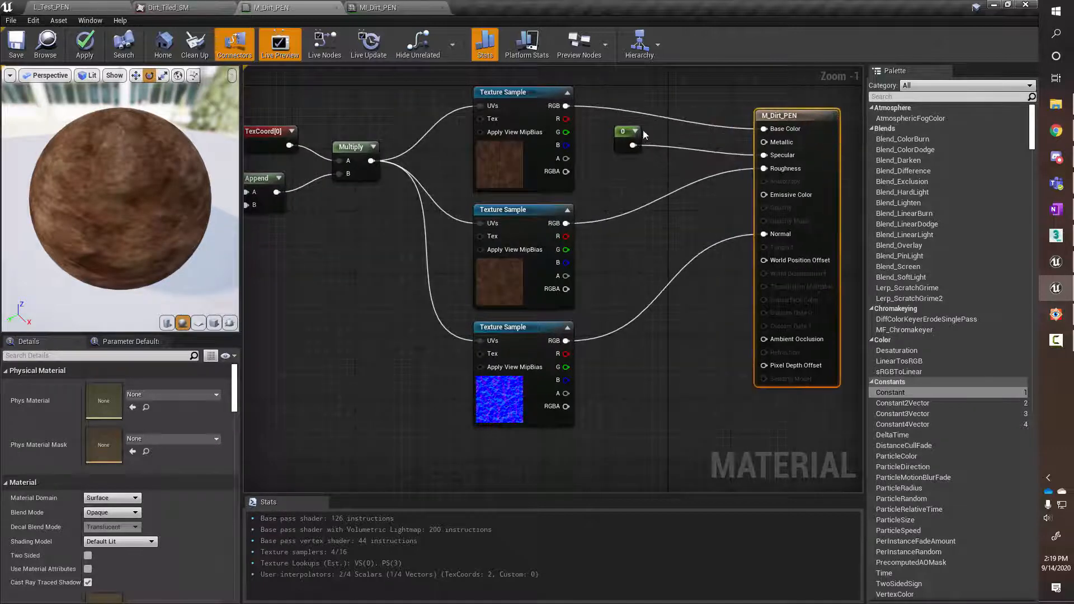
{"action": "left_click_drag", "start_coordinate": [624, 131], "coordinate": [654, 130]}
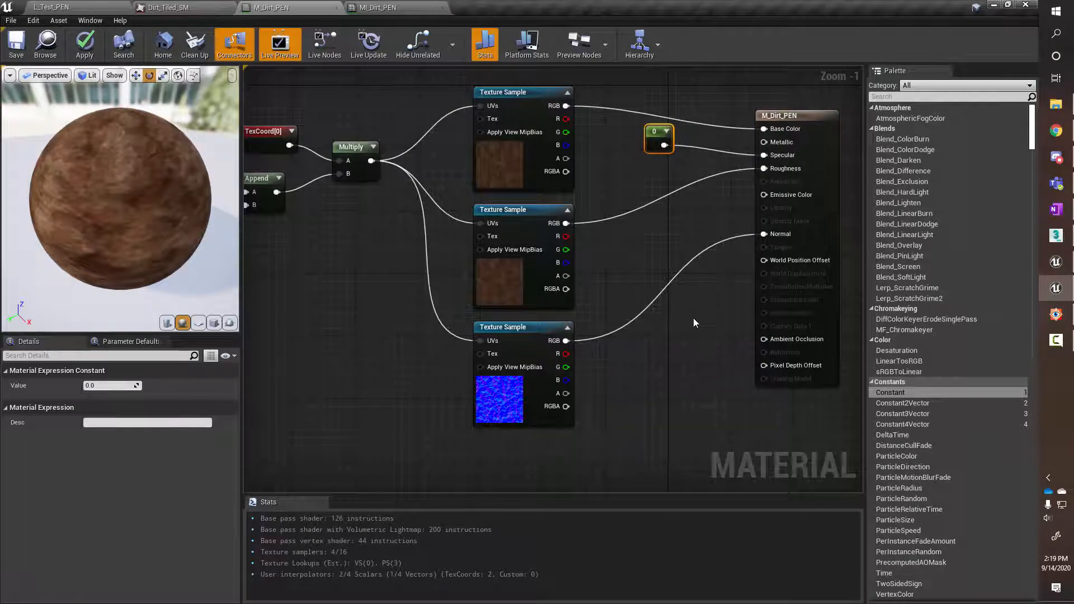
Review the middle Texture Sample and the preview sphere, and widen the gap between the Texture Samples and the M_Dirt_PEN result node
{"action": "right_click_drag", "start_coordinate": [693, 308], "coordinate": [589, 368]}
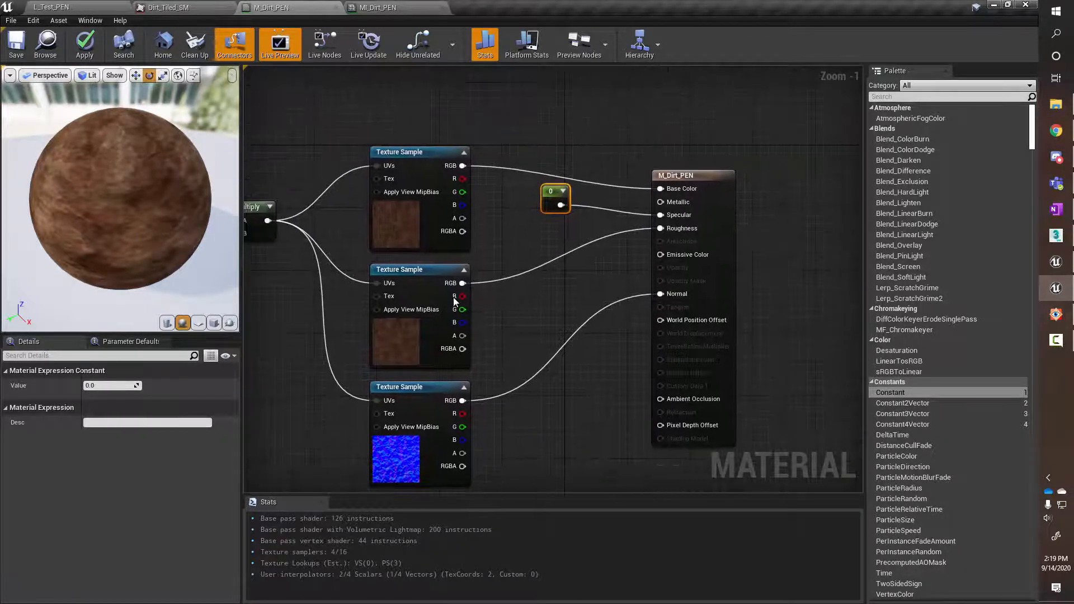
{"action": "left_click", "coordinate": [429, 274]}
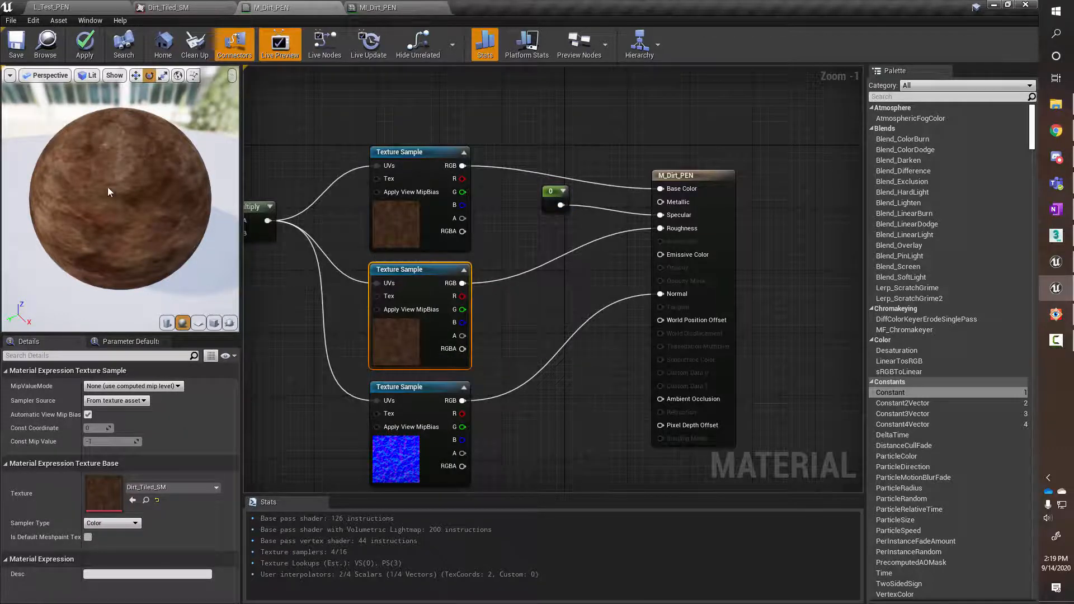
{"action": "left_click_drag", "start_coordinate": [108, 192], "coordinate": [173, 211]}
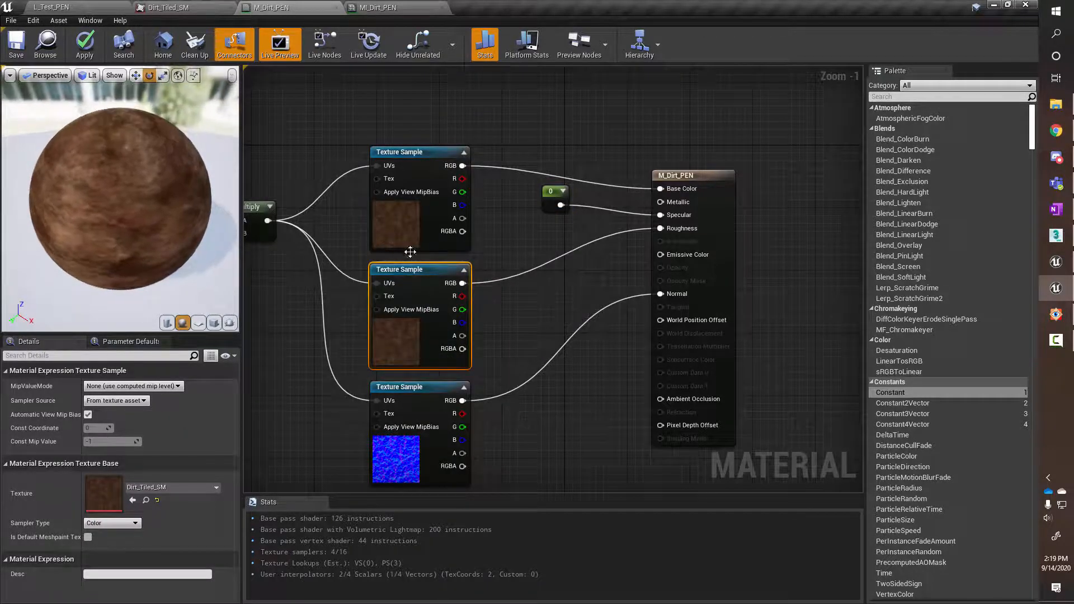
{"action": "right_click_drag", "start_coordinate": [564, 293], "coordinate": [499, 296]}
{"action": "left_click_drag", "start_coordinate": [634, 174], "coordinate": [777, 188]}
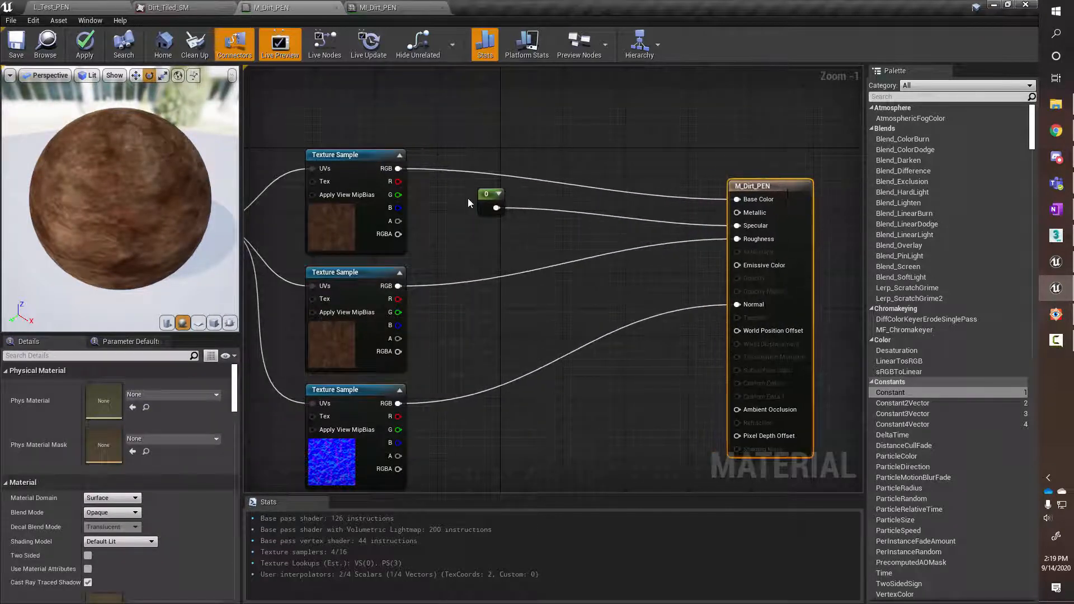
Move the 0 specular constant next to the M_Dirt_PEN result node and add a Multiply node beside the middle Texture Sample
{"action": "left_click_drag", "start_coordinate": [480, 206], "coordinate": [682, 220]}
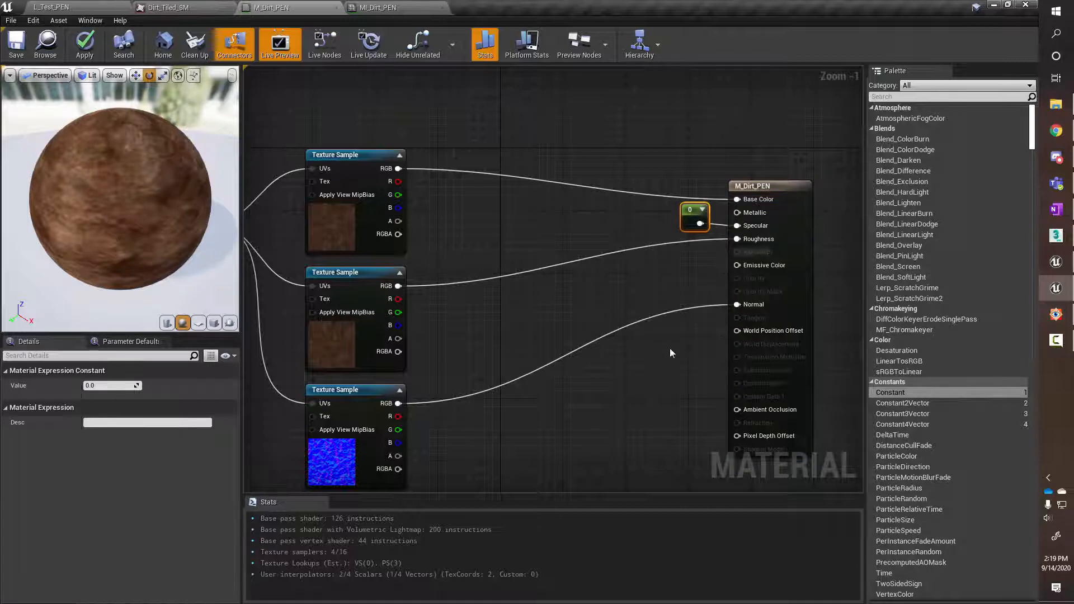
{"action": "right_click_drag", "start_coordinate": [670, 348], "coordinate": [667, 276]}
{"action": "key", "text": "m"}
{"action": "left_click", "coordinate": [531, 221]}
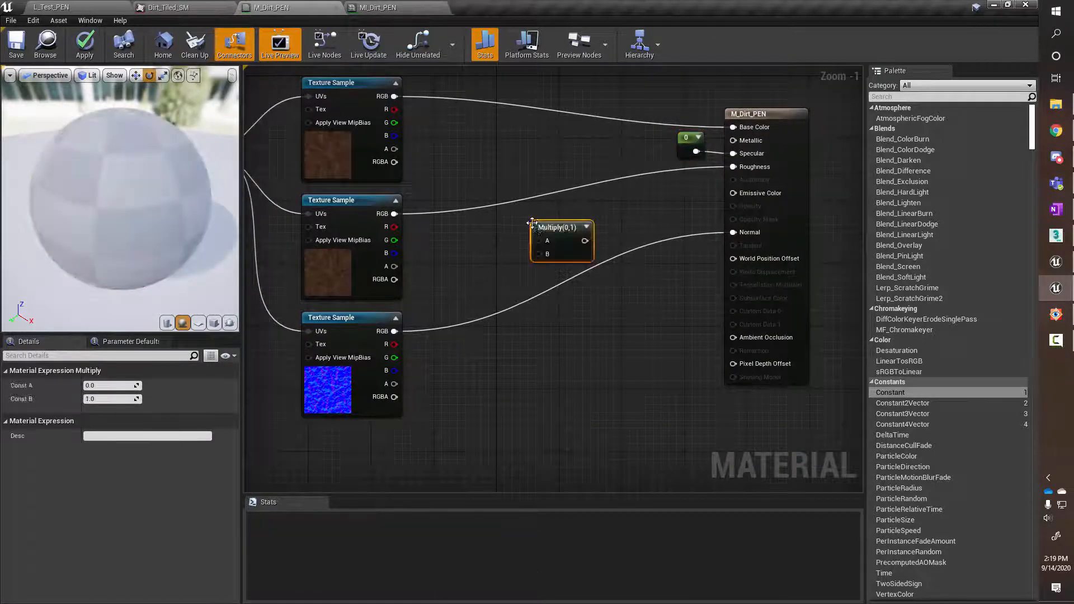
{"action": "left_click_drag", "start_coordinate": [549, 220], "coordinate": [534, 199]}
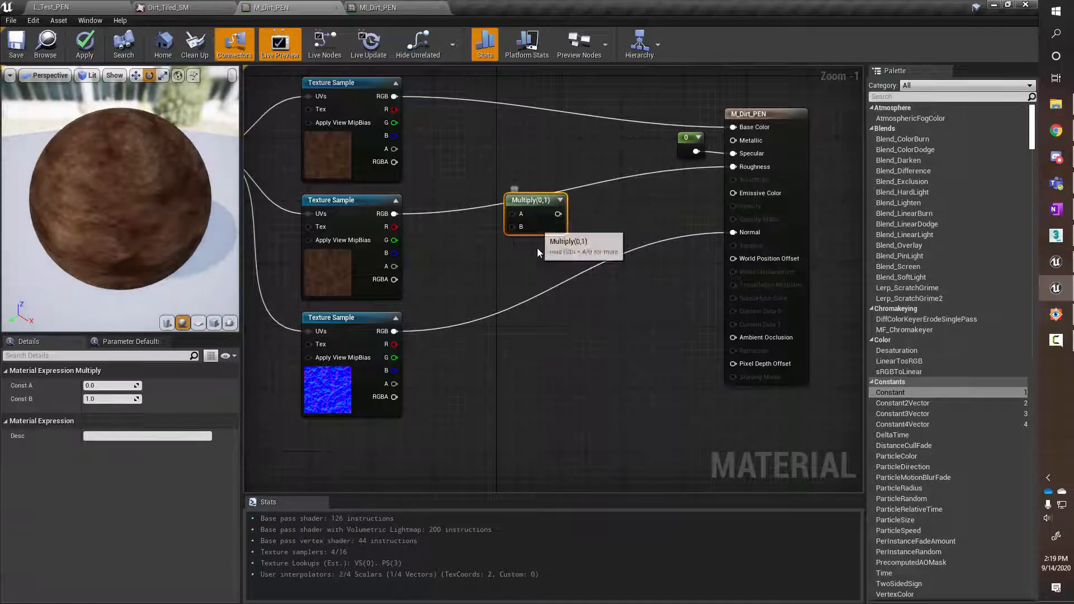
Place an Add node below the Multiply node and spread the two nodes apart beside the middle Texture Sample
{"action": "key", "text": "a"}
{"action": "left_click", "coordinate": [521, 253]}
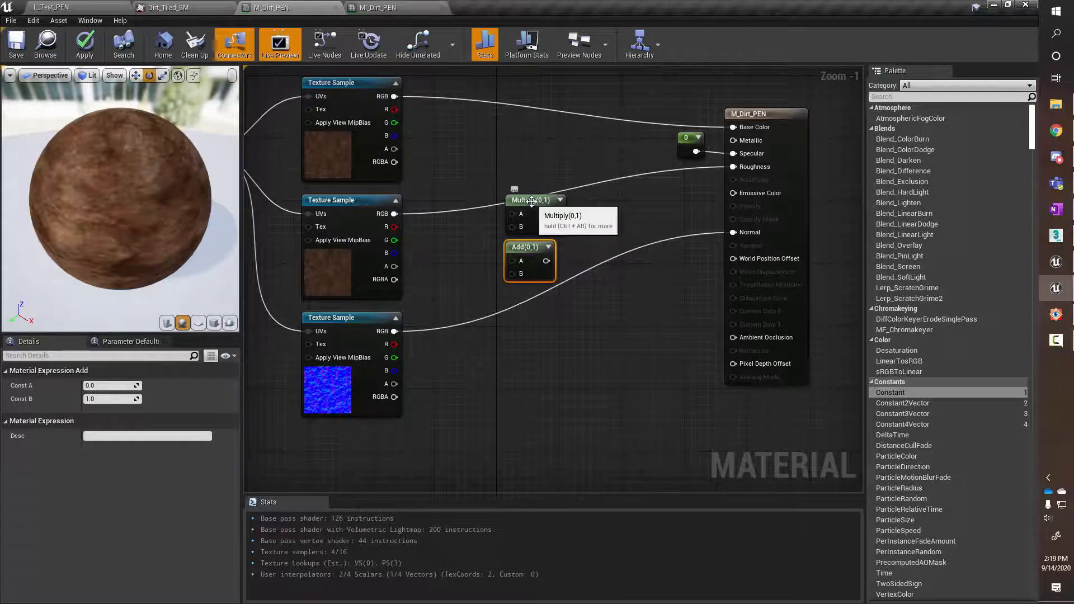
{"action": "left_click_drag", "start_coordinate": [531, 200], "coordinate": [529, 185]}
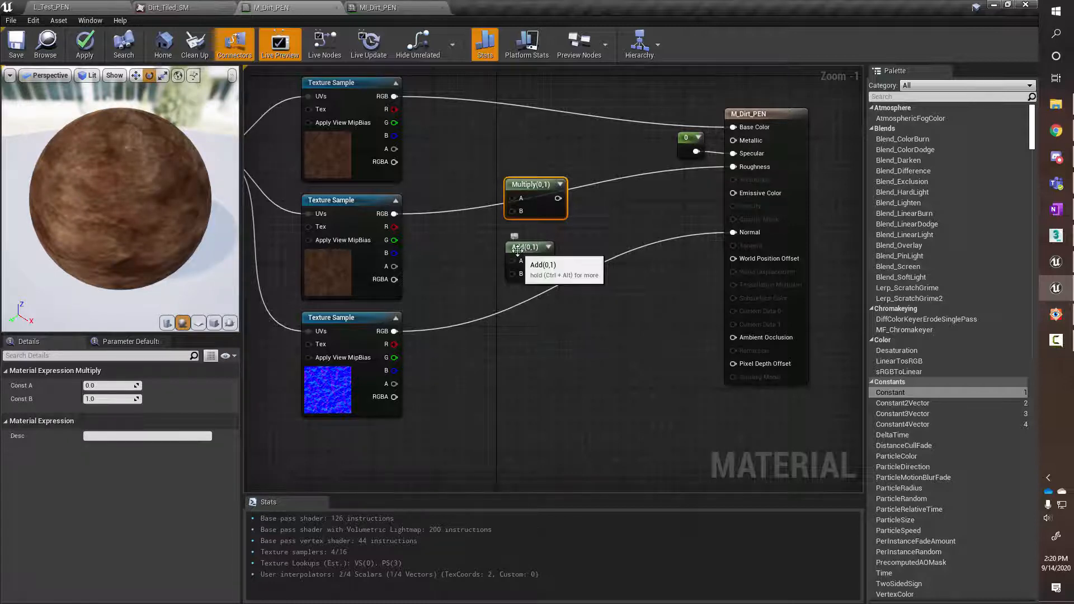
{"action": "left_click_drag", "start_coordinate": [526, 246], "coordinate": [526, 239]}
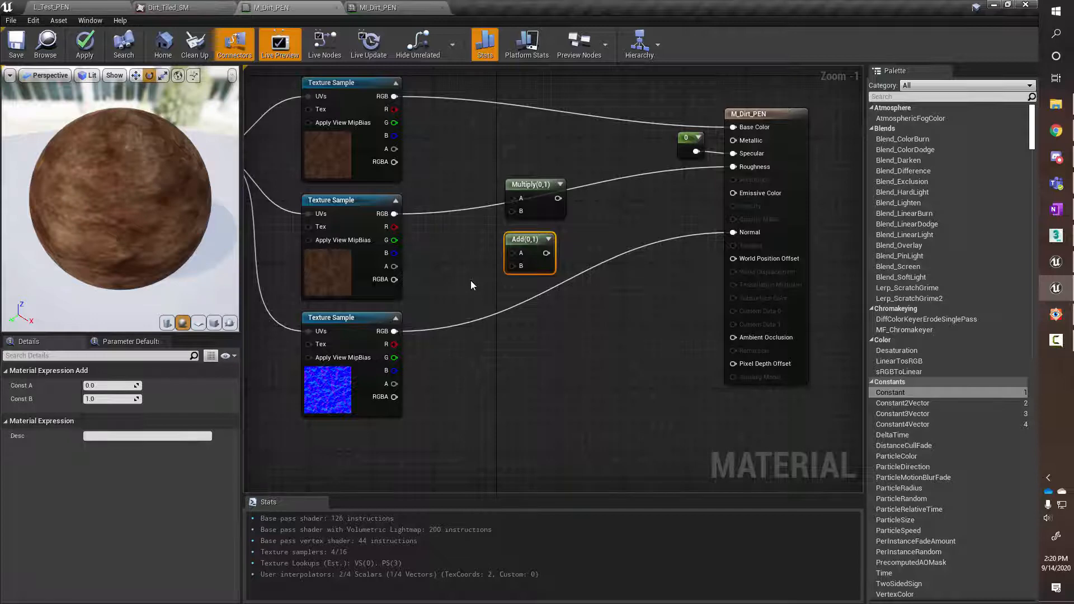
{"action": "mouse_move", "coordinate": [541, 246]}
{"action": "left_mouse_down"}
{"action": "mouse_move", "coordinate": [501, 254]}
{"action": "mouse_move", "coordinate": [543, 230]}
{"action": "mouse_move", "coordinate": [519, 241]}
{"action": "mouse_move", "coordinate": [555, 241]}
{"action": "left_mouse_up"}
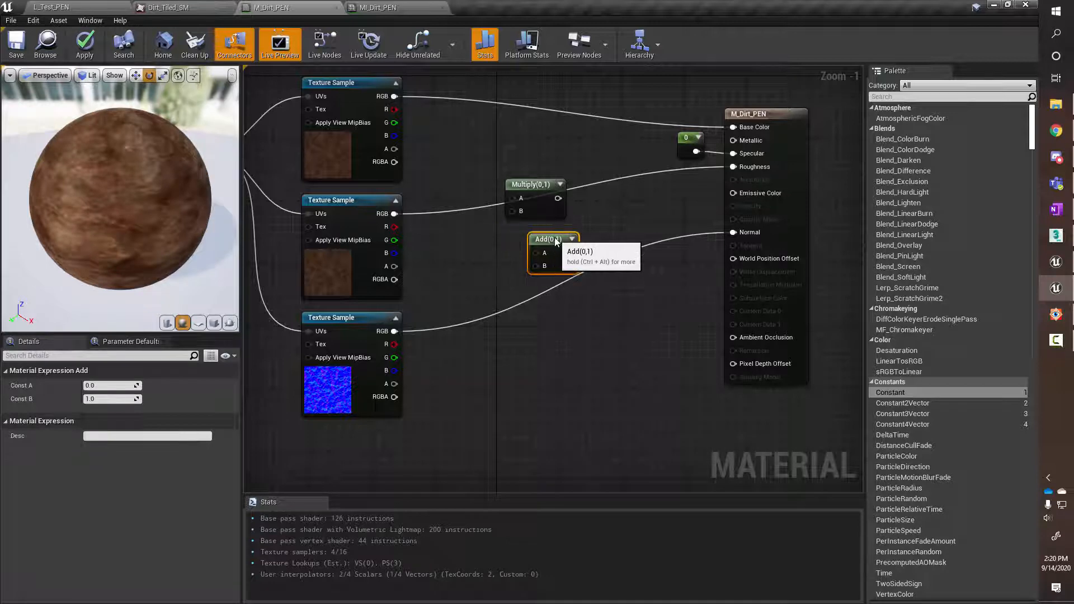
{"action": "left_click_drag", "start_coordinate": [528, 187], "coordinate": [498, 211]}
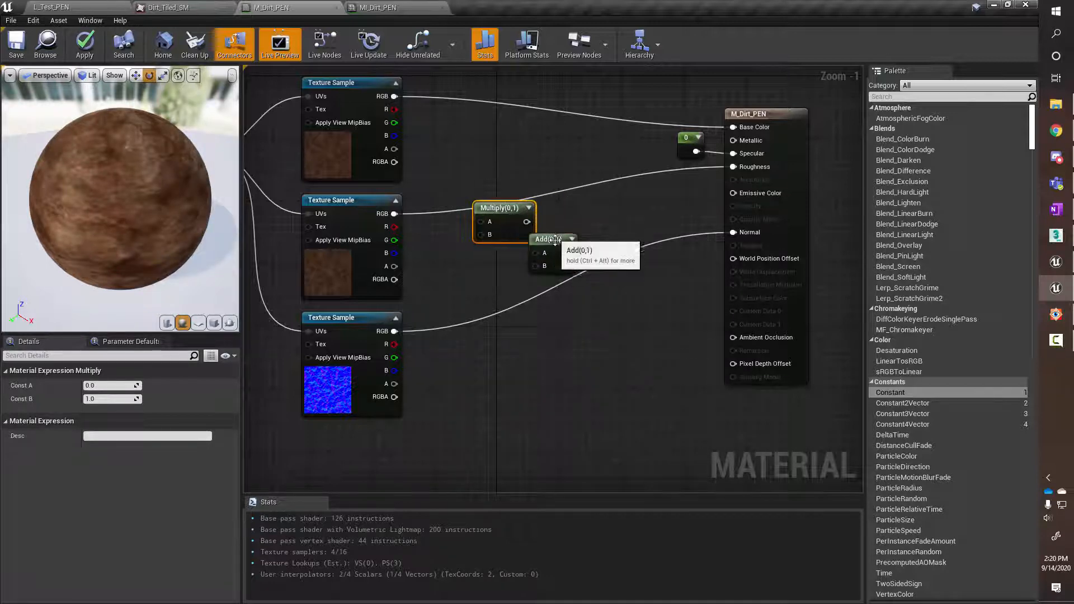
{"action": "left_click_drag", "start_coordinate": [555, 239], "coordinate": [601, 336]}
{"action": "left_click_drag", "start_coordinate": [512, 212], "coordinate": [527, 212]}
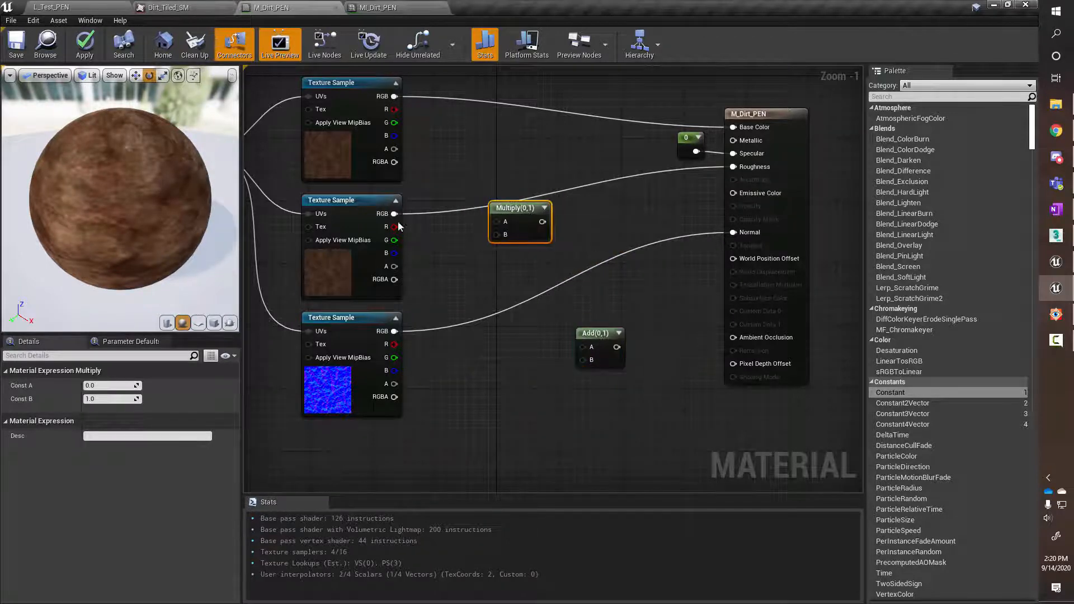
Route the middle Texture Sample's RGB through input A of Multiply, then input A of Add, into Roughness
{"action": "left_click_drag", "start_coordinate": [395, 213], "coordinate": [555, 207]}
{"action": "left_click_drag", "start_coordinate": [604, 334], "coordinate": [515, 201]}
{"action": "left_click", "coordinate": [594, 219]}
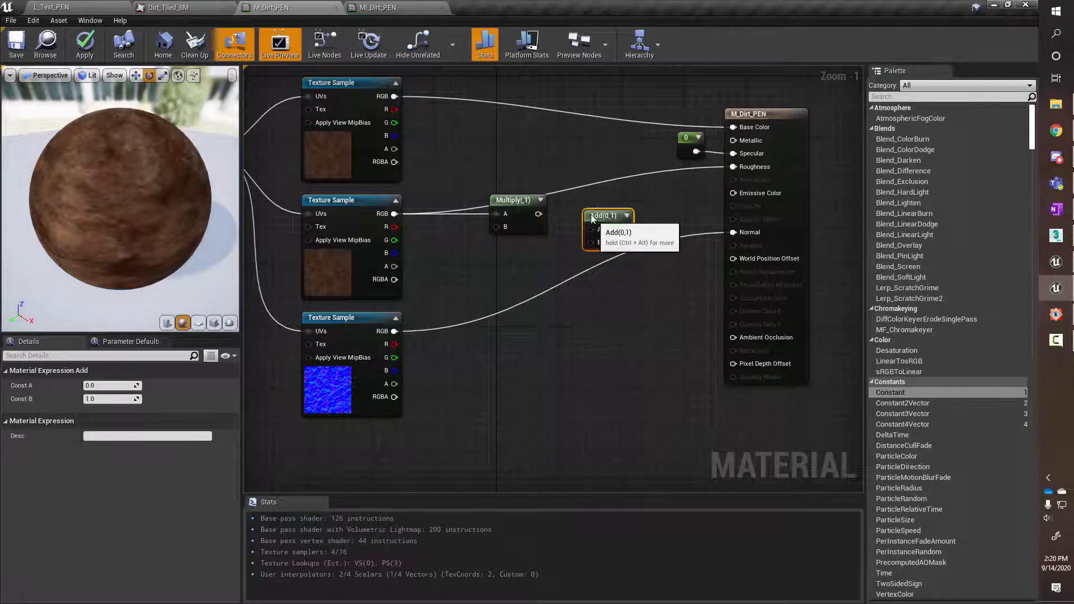
{"action": "left_click_drag", "start_coordinate": [593, 218], "coordinate": [732, 168]}
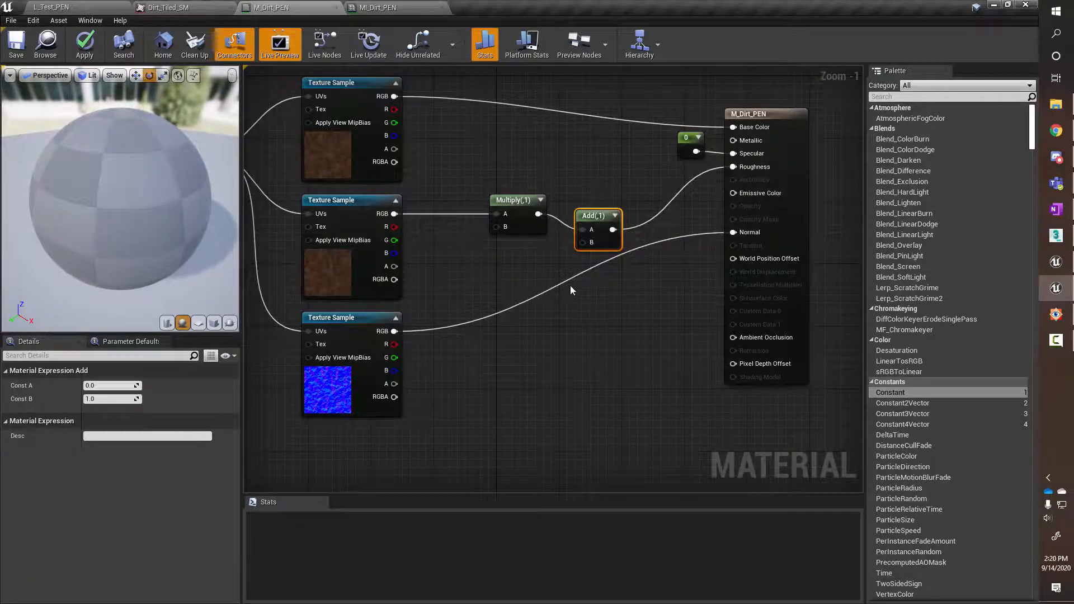
{"action": "left_click_drag", "start_coordinate": [515, 200], "coordinate": [507, 185]}
{"action": "left_click_drag", "start_coordinate": [594, 216], "coordinate": [594, 208]}
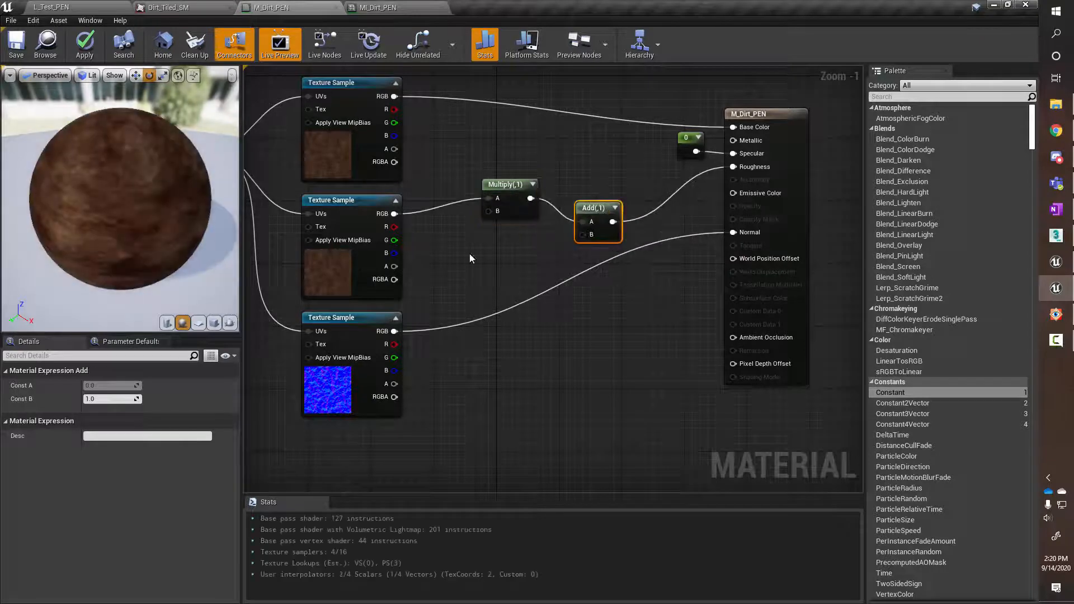
Create two constants below the Multiply and Add nodes, and set the one nearest the middle Texture Sample to 1
{"action": "left_click", "coordinate": [436, 244]}
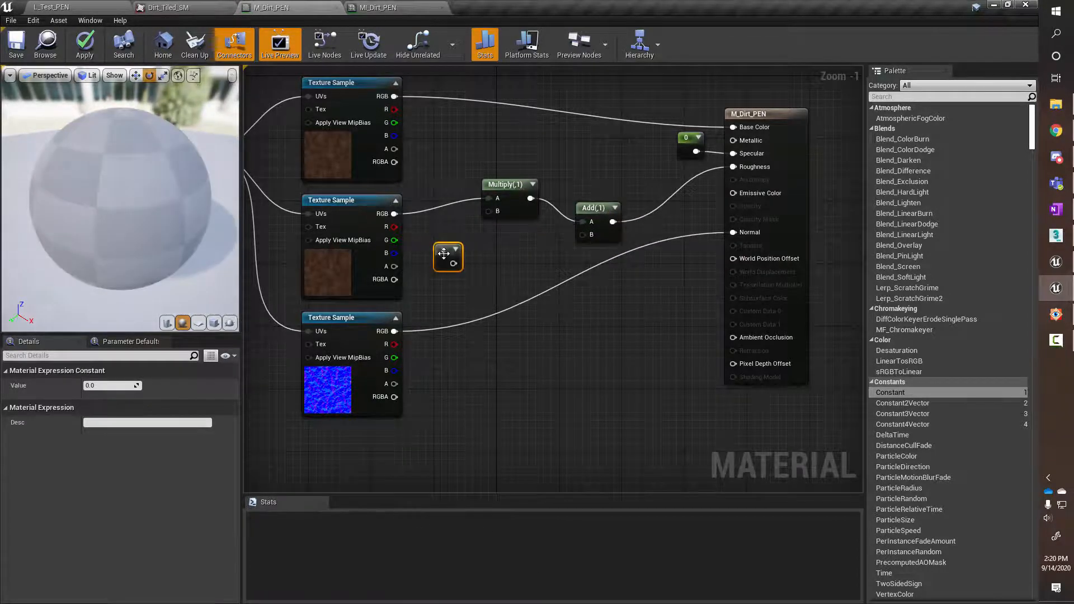
{"action": "left_click", "coordinate": [504, 260]}
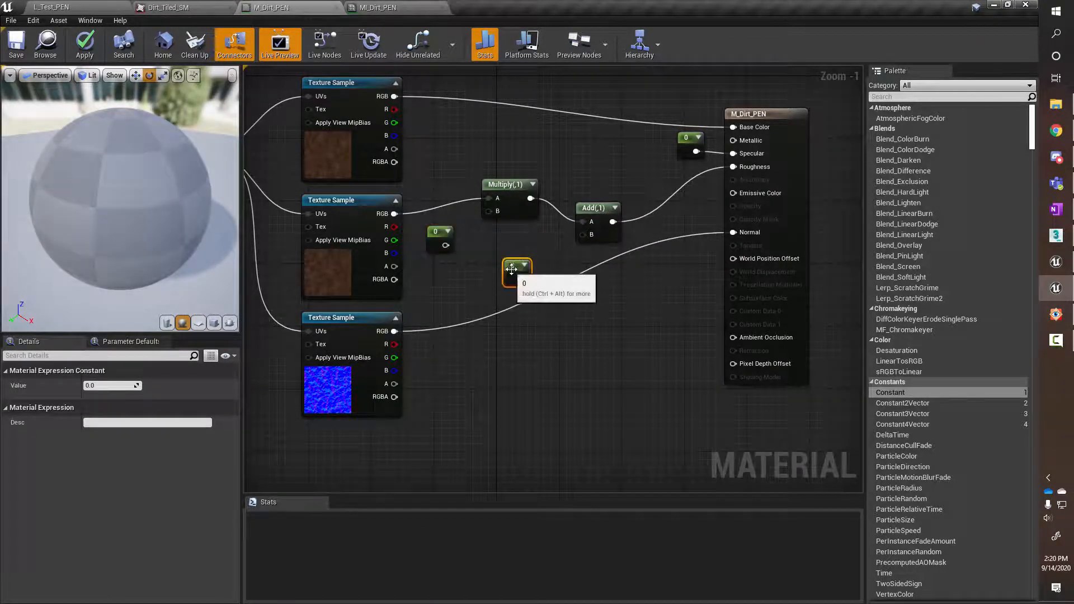
{"action": "left_click", "coordinate": [437, 236]}
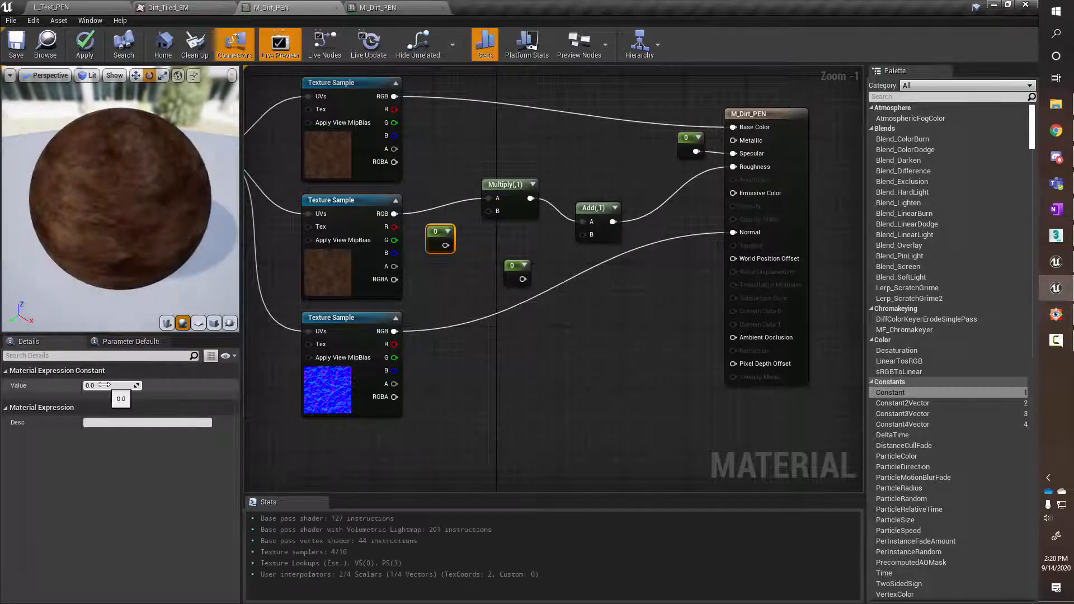
{"action": "key", "text": "Return"}
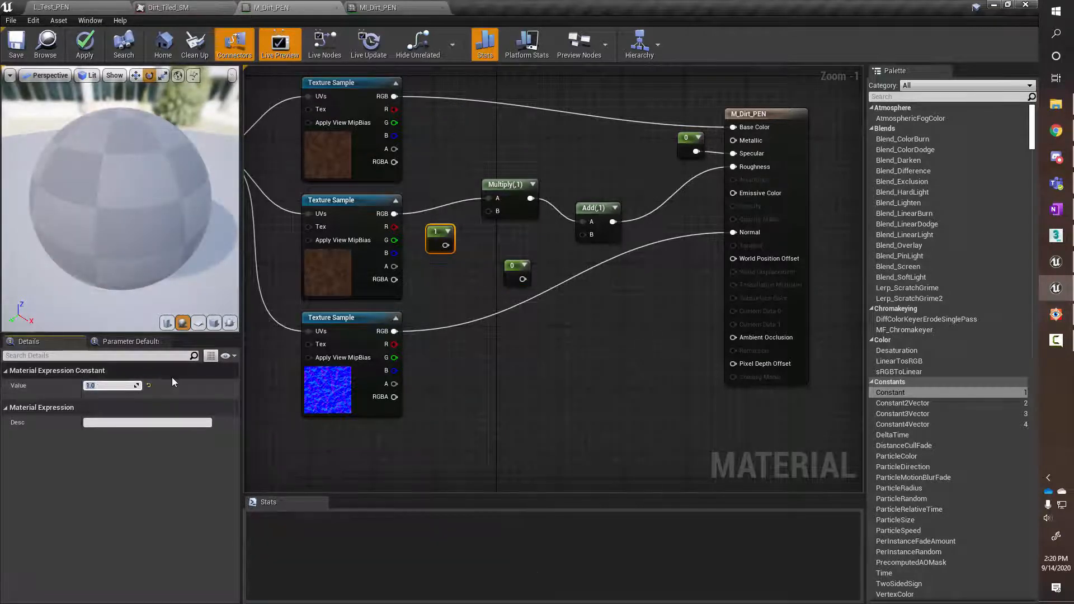
Connect the 1 constant to input B of Multiply and the new 0 constant to input B of Add
{"action": "left_click_drag", "start_coordinate": [448, 250], "coordinate": [496, 214]}
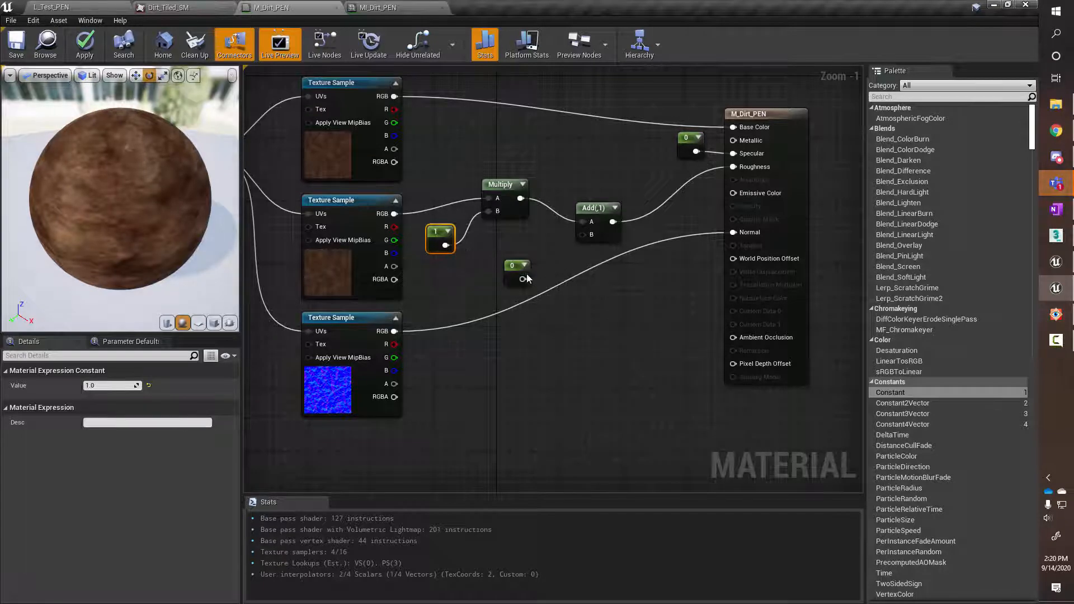
{"action": "left_click_drag", "start_coordinate": [524, 267], "coordinate": [517, 256]}
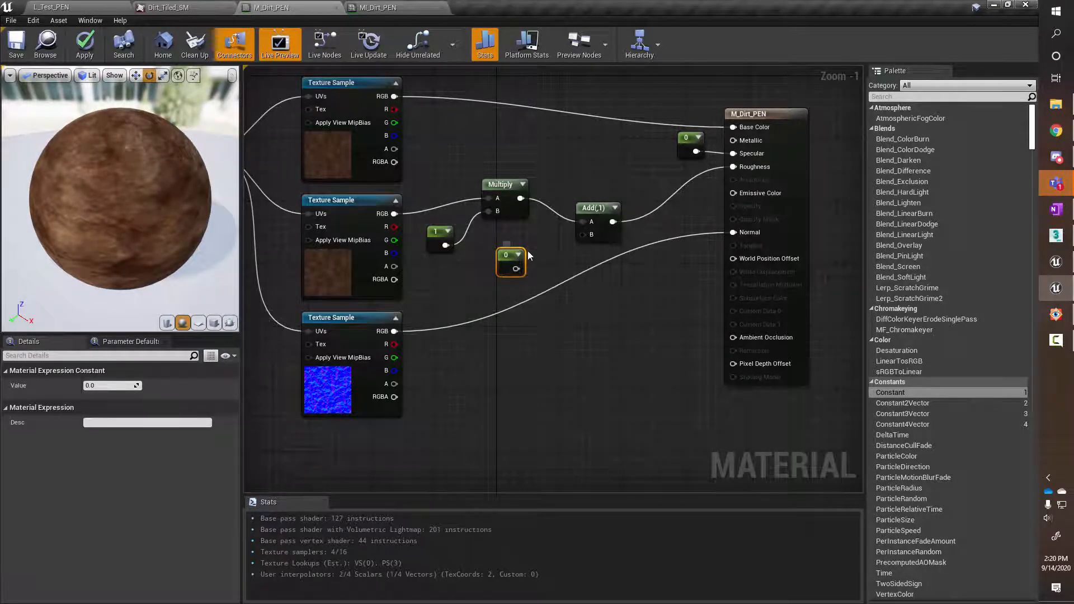
{"action": "left_click", "coordinate": [587, 210]}
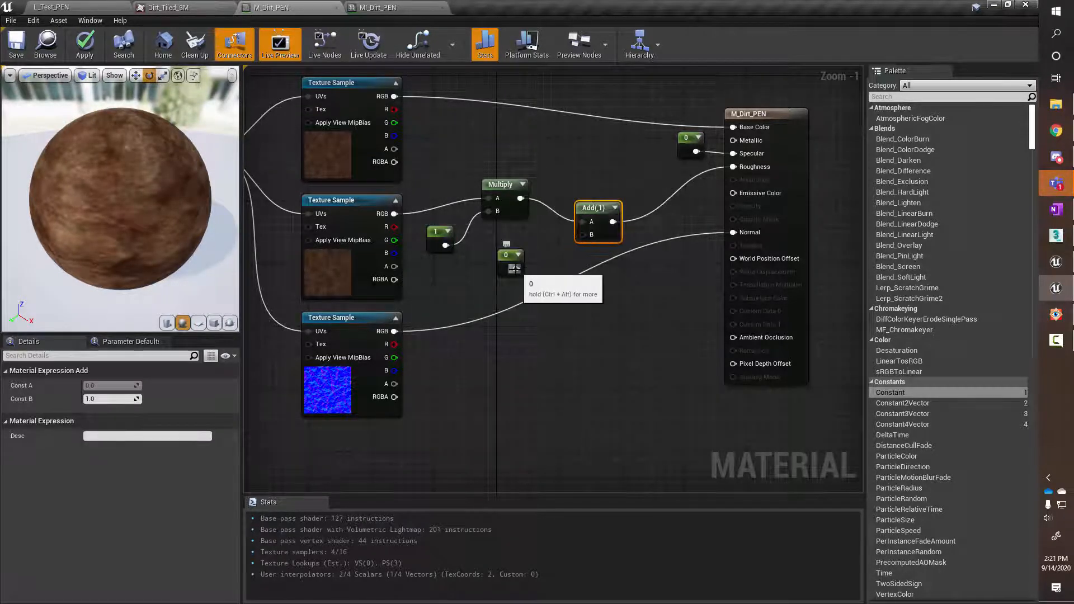
{"action": "left_click_drag", "start_coordinate": [515, 268], "coordinate": [583, 235]}
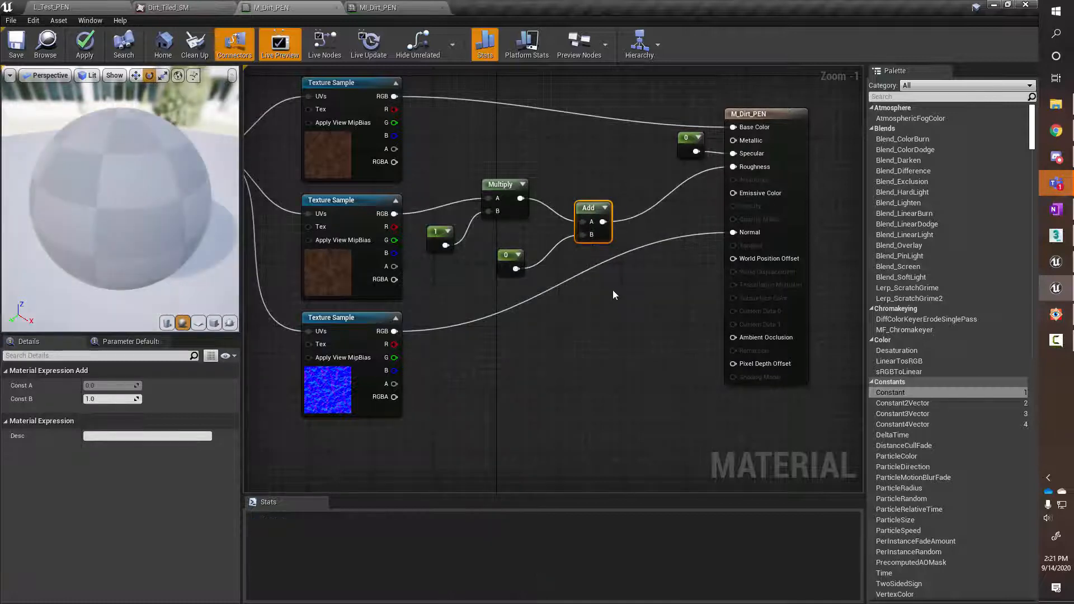
Convert the constants feeding Multiply and Add into parameters together
{"action": "left_click_drag", "start_coordinate": [418, 238], "coordinate": [522, 268]}
{"action": "right_click", "coordinate": [512, 261]}
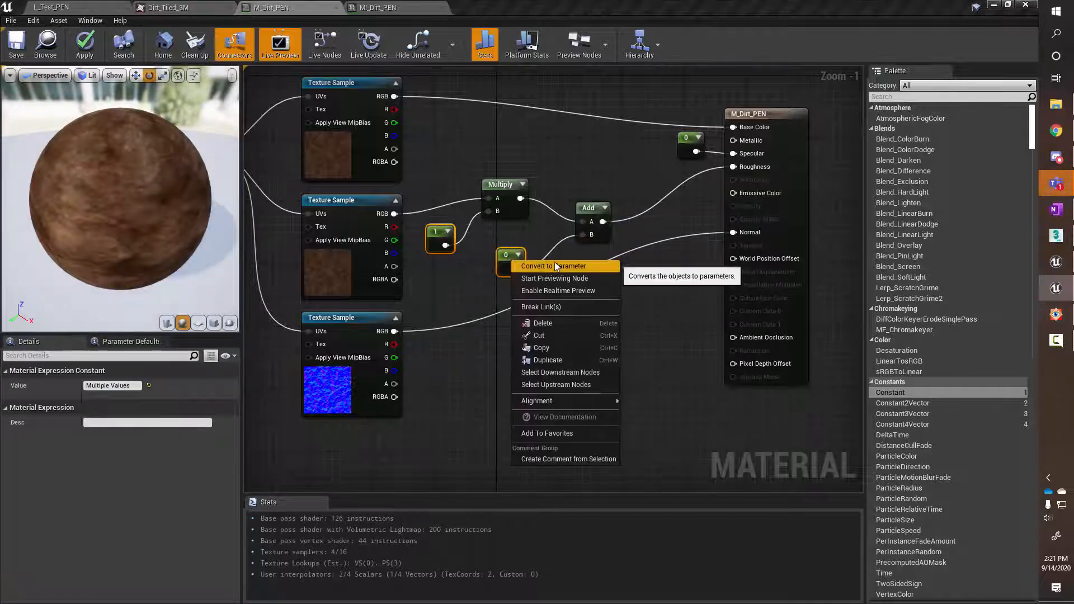
{"action": "left_click", "coordinate": [555, 263]}
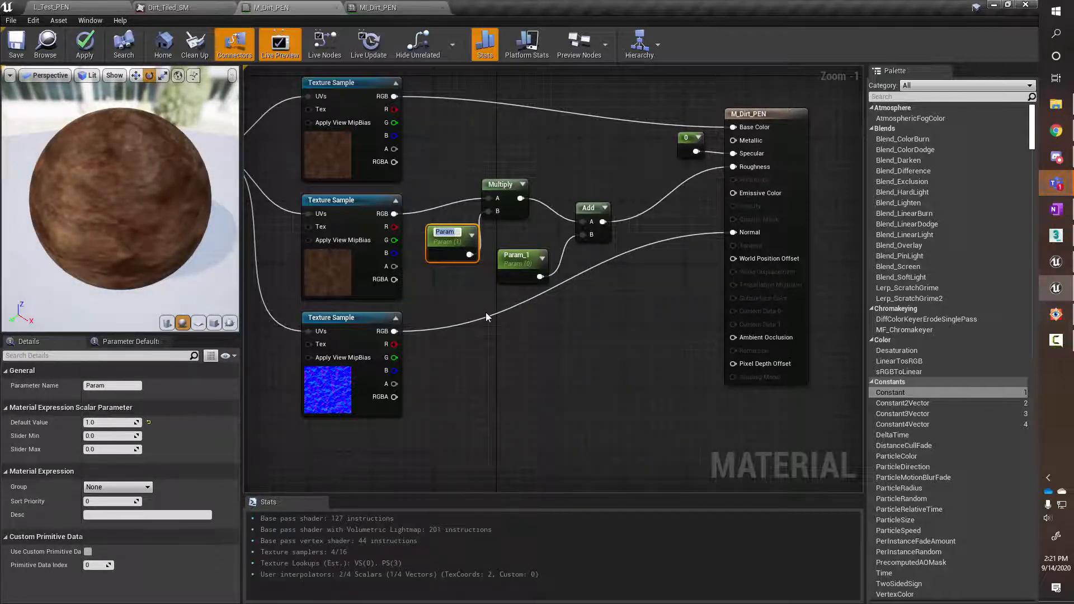
Name the parameter feeding Multiply "Rough Constrast"
{"action": "type", "text": "Constrast"}
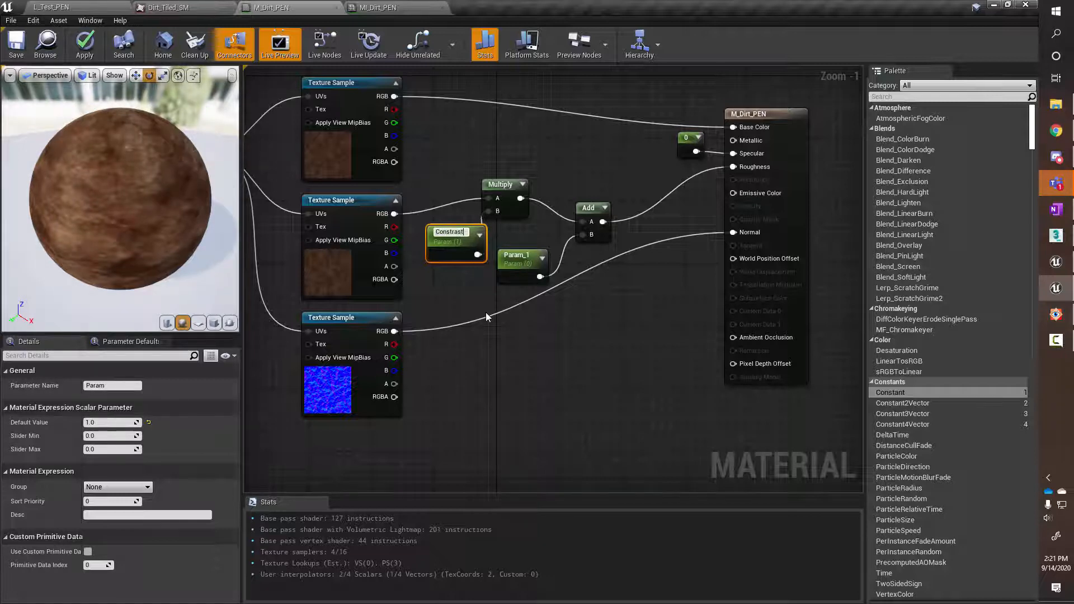
{"action": "key", "text": "Return"}
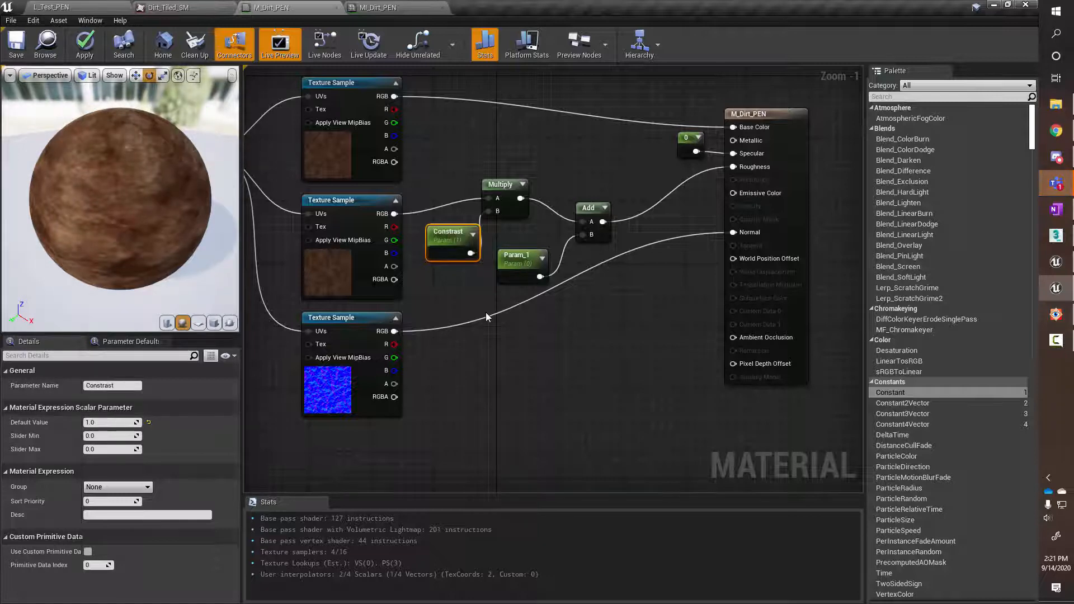
{"action": "left_click", "coordinate": [455, 232]}
{"action": "left_click", "coordinate": [446, 232]}
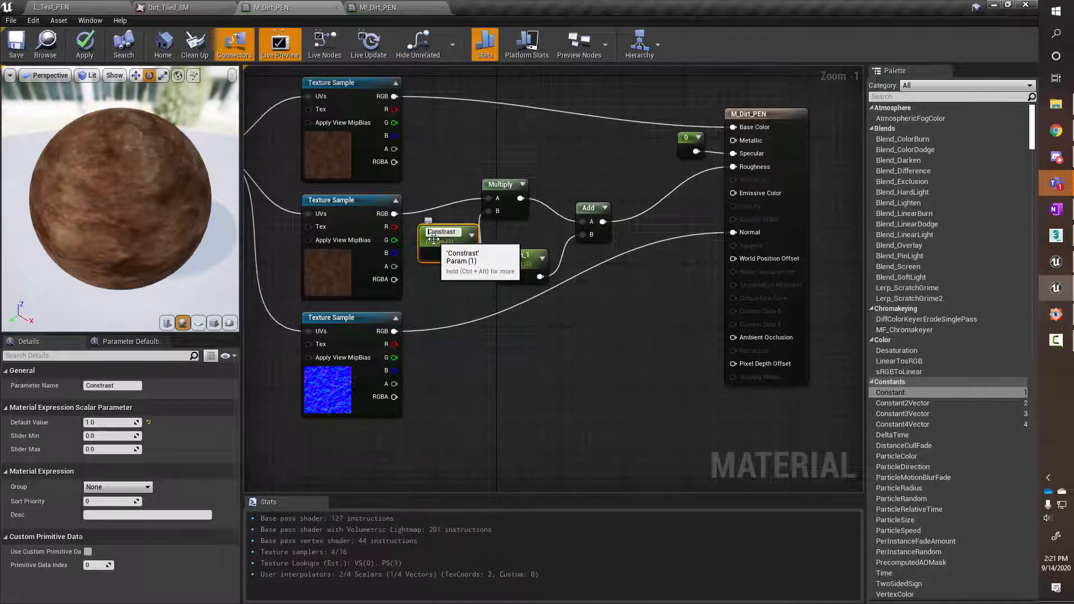
{"action": "type", "text": "Rough"}
{"action": "key", "text": "Return"}
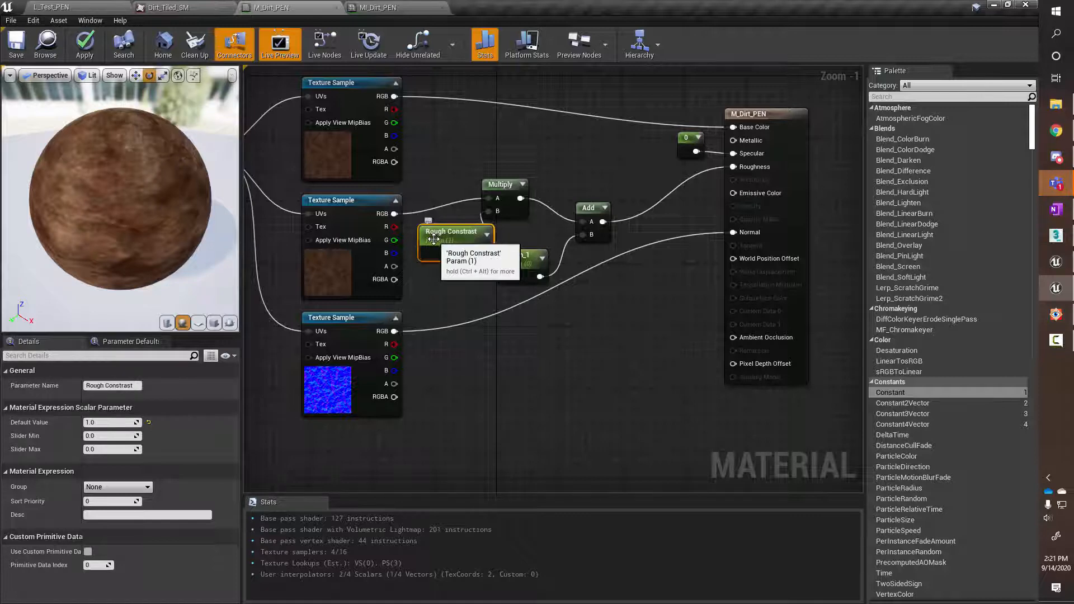
Place the parameter feeding Add below Rough Constrast and name it "Rough Offset"
{"action": "left_click", "coordinate": [530, 258]}
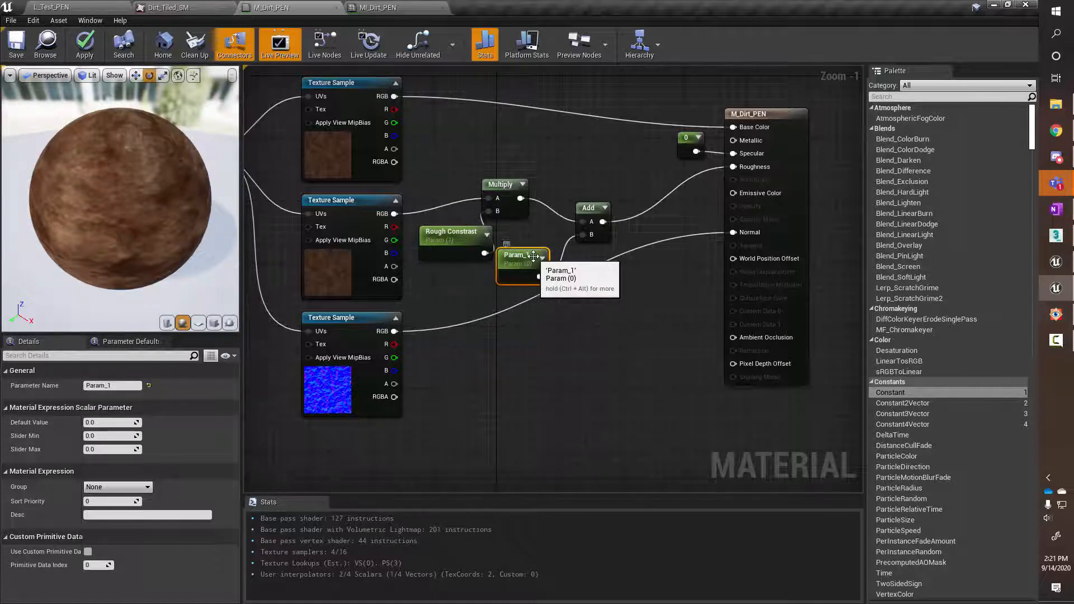
{"action": "left_click_drag", "start_coordinate": [528, 261], "coordinate": [472, 277]}
{"action": "double_click", "coordinate": [469, 271]}
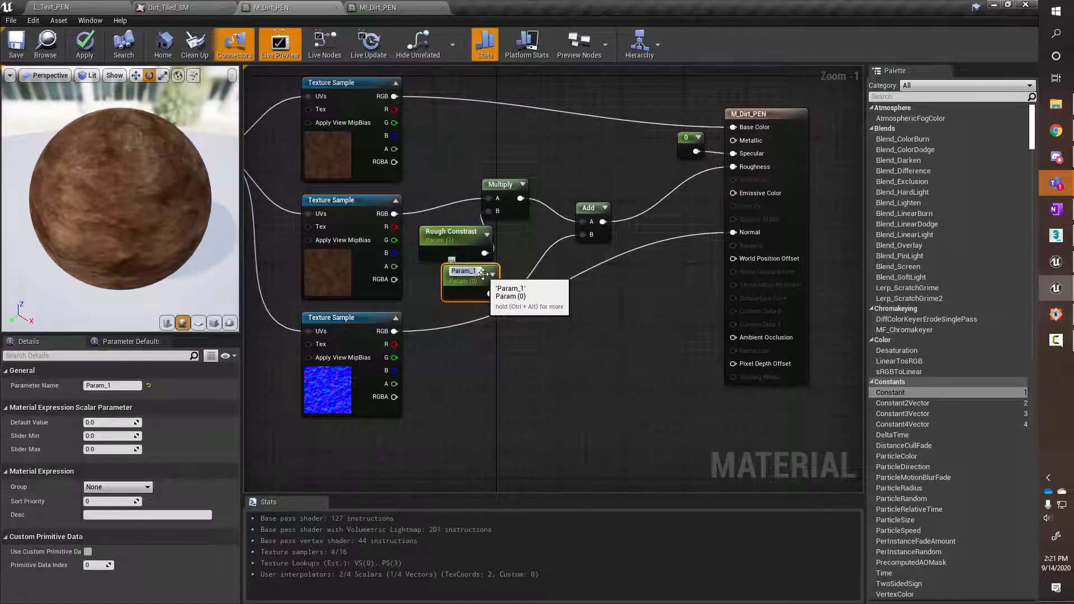
{"action": "type", "text": "Rou"}
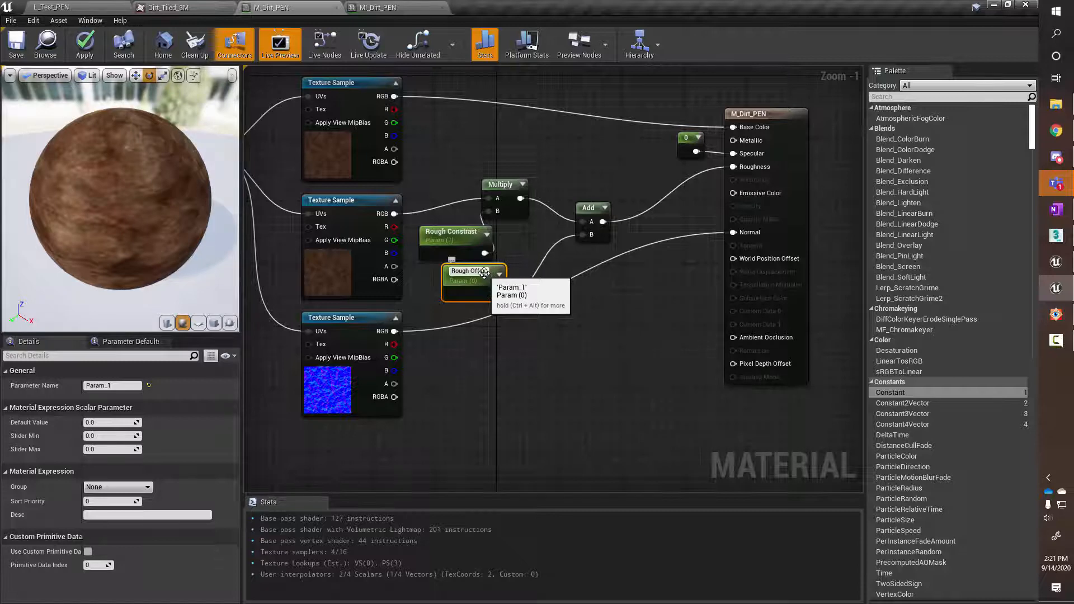
{"action": "type", "text": "gh Offset"}
{"action": "key", "text": "Return"}
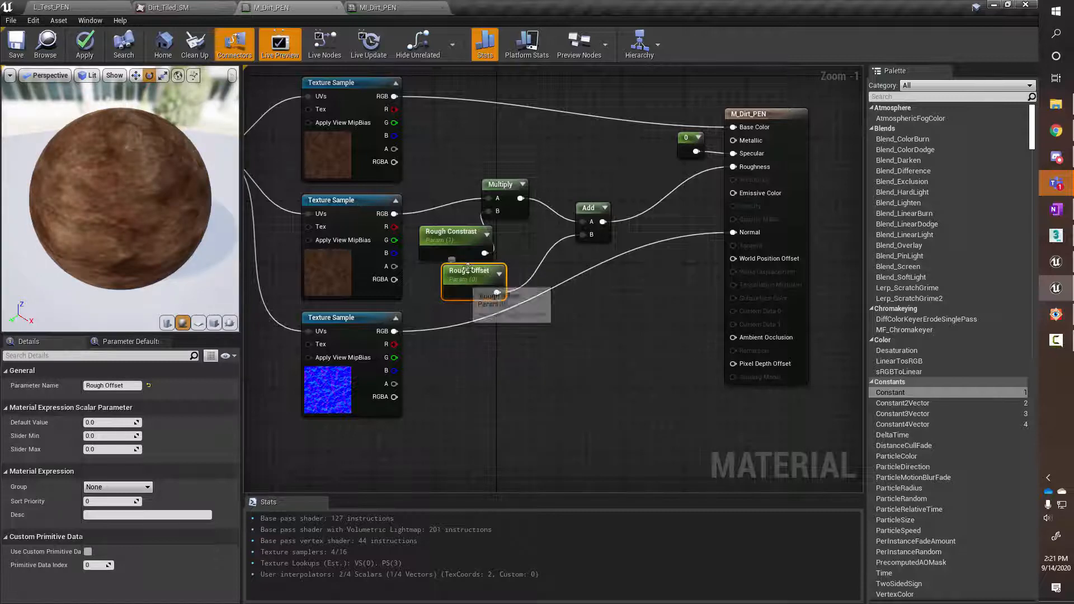
Space out the Rough Constrast, Multiply and Add nodes so the roughness chain is easy to read
{"action": "left_click_drag", "start_coordinate": [460, 232], "coordinate": [452, 232]}
{"action": "left_click_drag", "start_coordinate": [503, 185], "coordinate": [534, 185]}
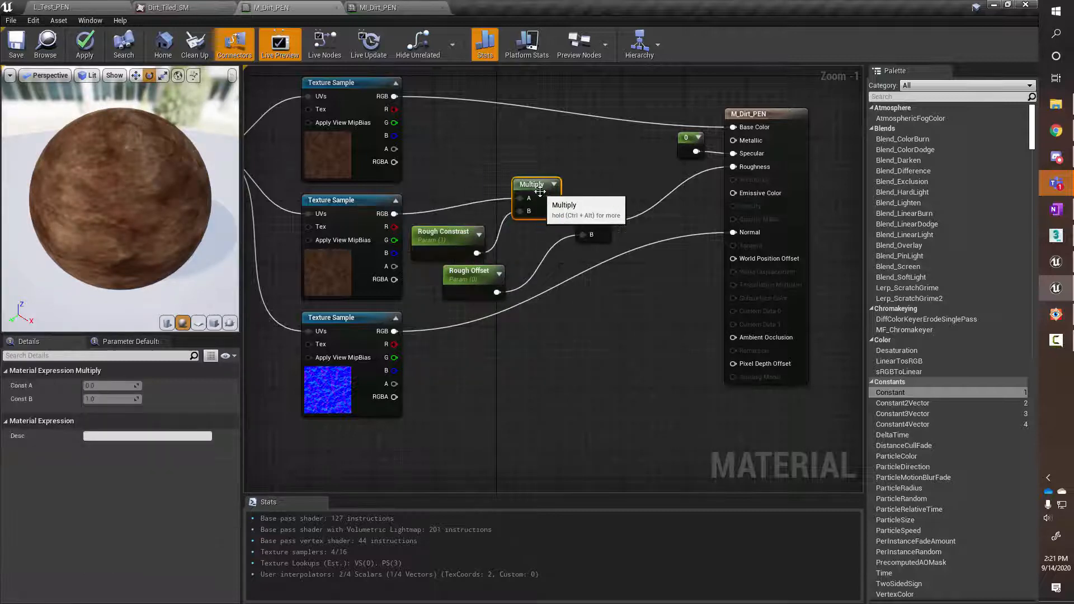
{"action": "left_click_drag", "start_coordinate": [590, 208], "coordinate": [604, 200]}
{"action": "left_click", "coordinate": [479, 277]}
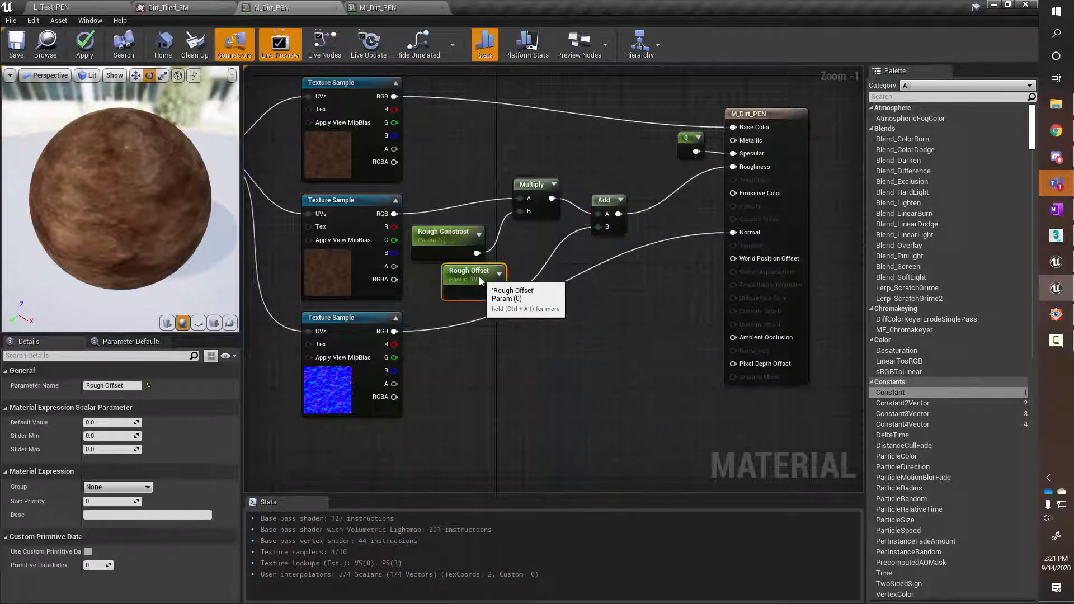
Apply the M_Dirt_PEN changes and bring up the MI_Dirt_PEN instance with its updated parameters
{"action": "left_click", "coordinate": [416, 9]}
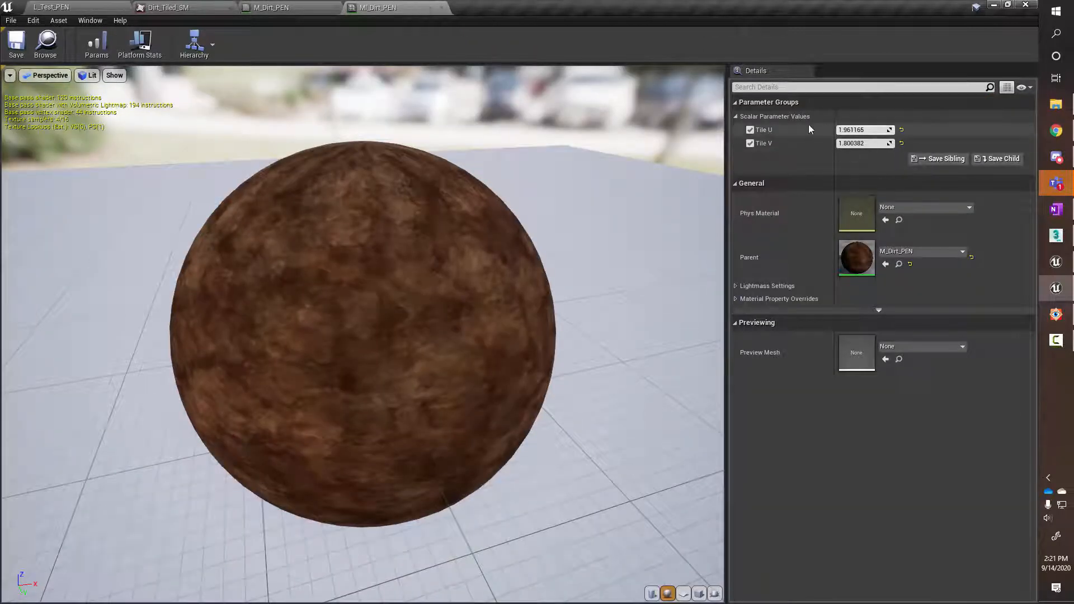
{"action": "left_click", "coordinate": [273, 9]}
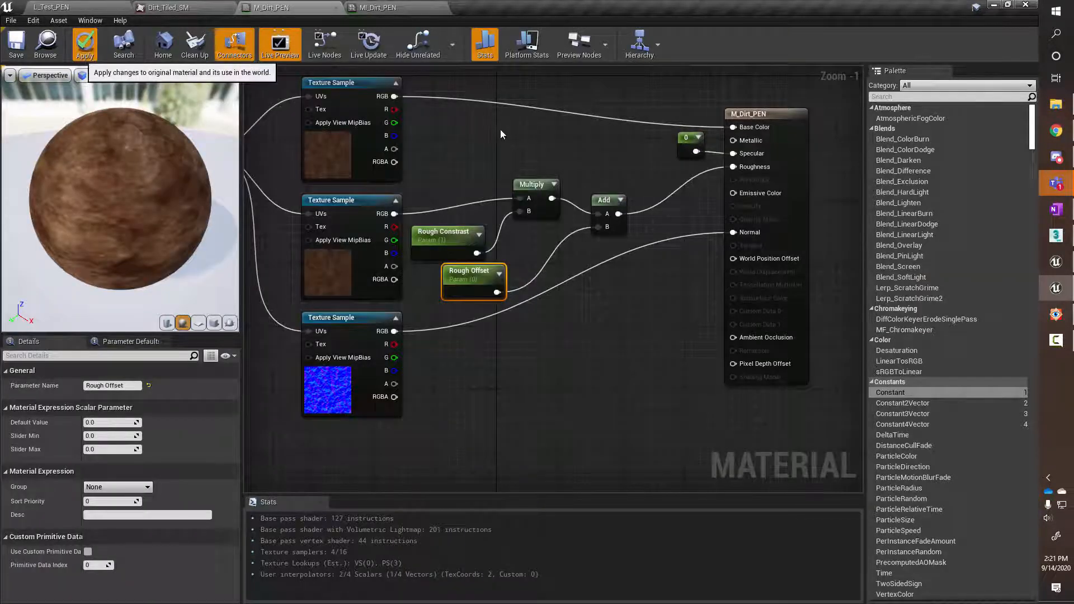
{"action": "left_click", "coordinate": [401, 6]}
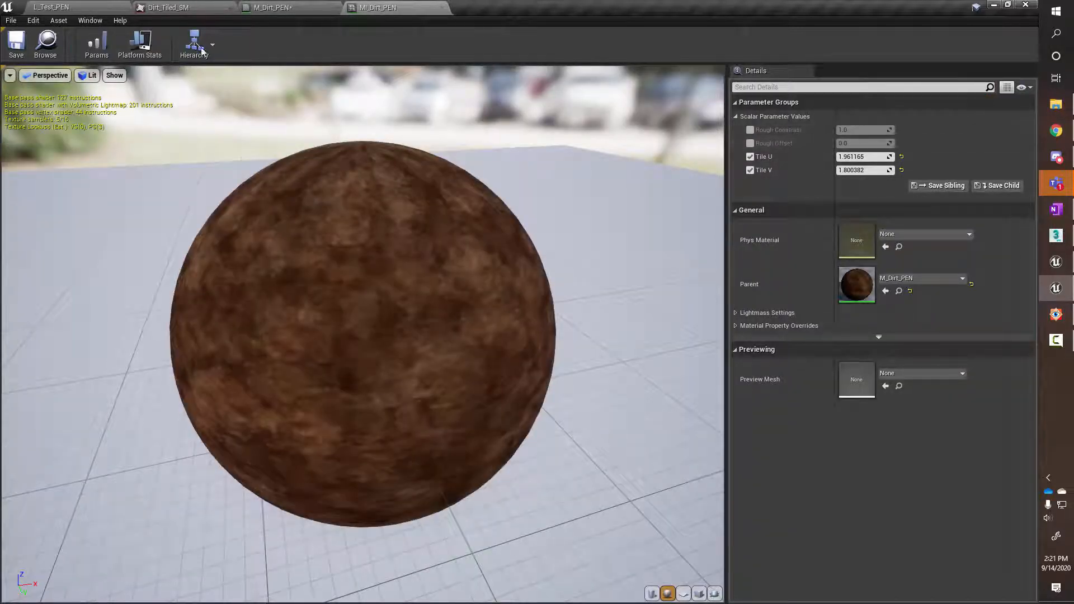
Float the MI_Dirt_PEN instance in its own window and widen its details so the parameter names are readable
{"action": "left_click", "coordinate": [80, 8]}
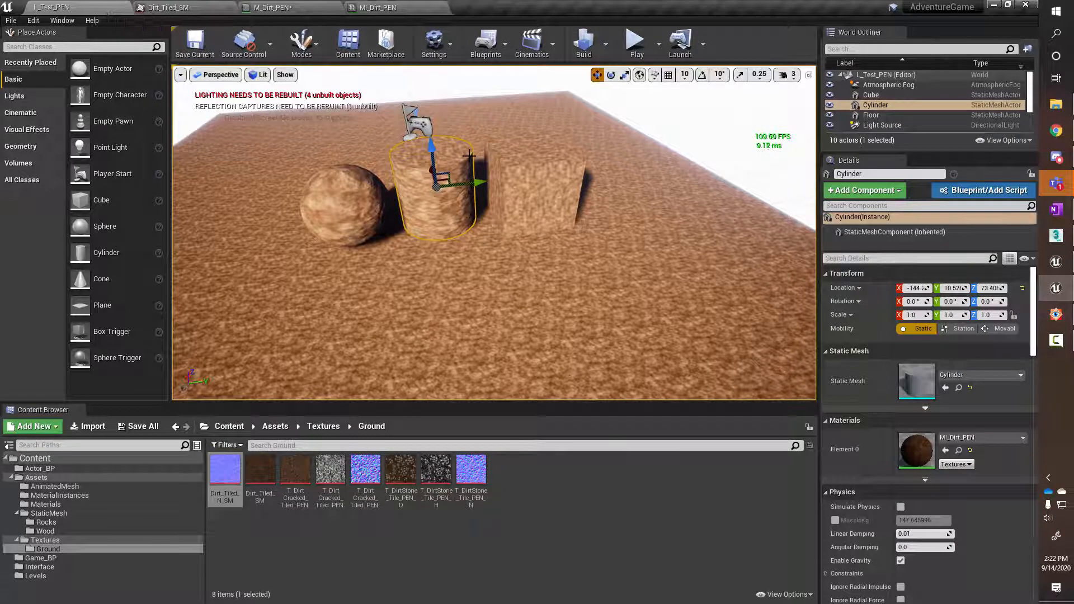
{"action": "right_click_drag", "start_coordinate": [452, 158], "coordinate": [481, 174]}
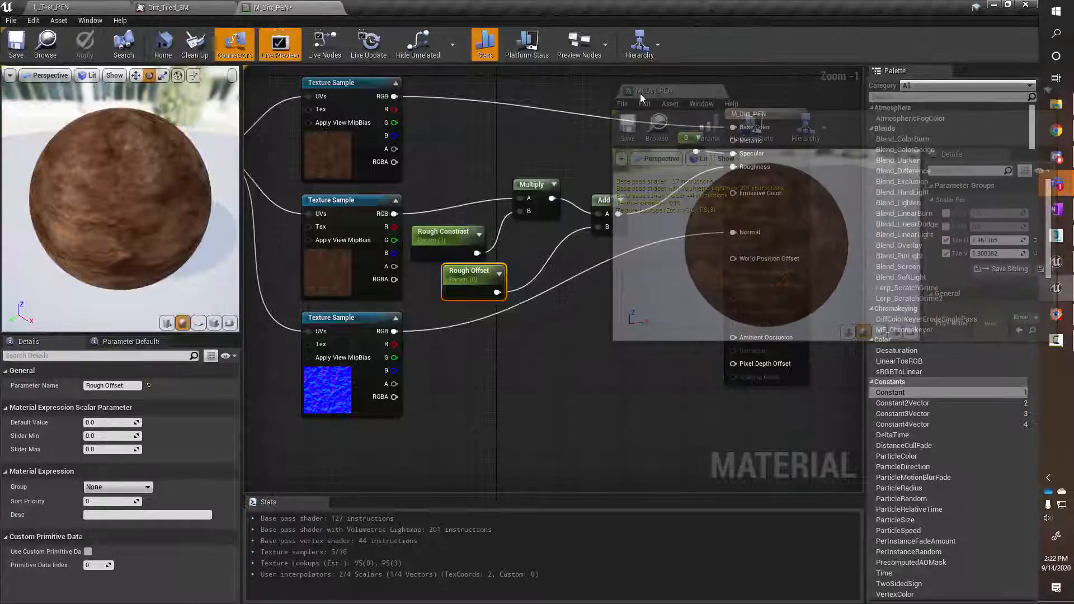
{"action": "left_click_drag", "start_coordinate": [641, 94], "coordinate": [641, 98]}
{"action": "left_click_drag", "start_coordinate": [897, 92], "coordinate": [858, 59]}
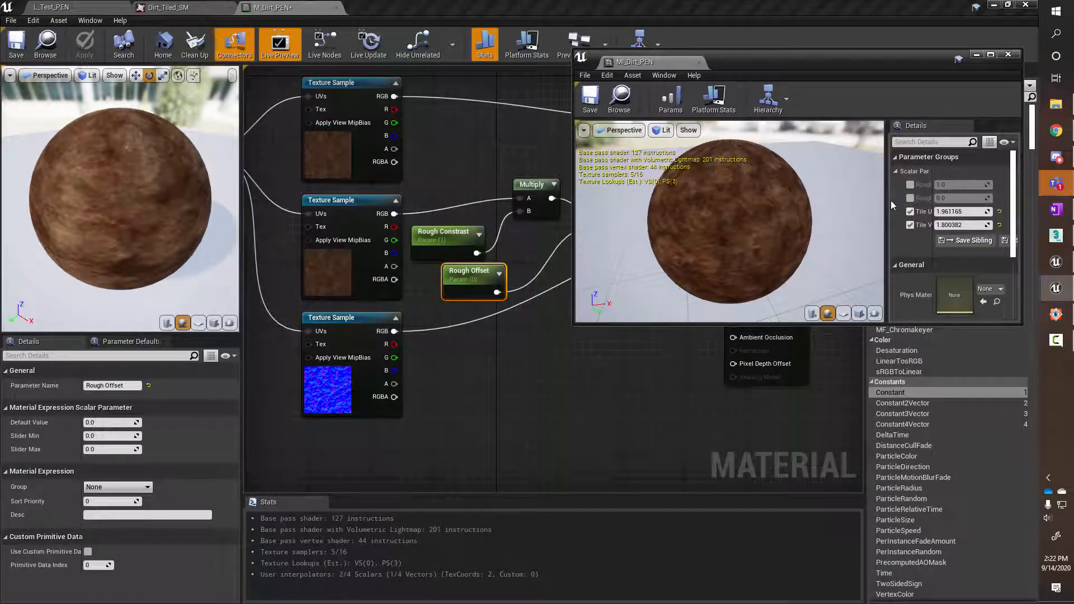
{"action": "left_click_drag", "start_coordinate": [888, 205], "coordinate": [798, 206]}
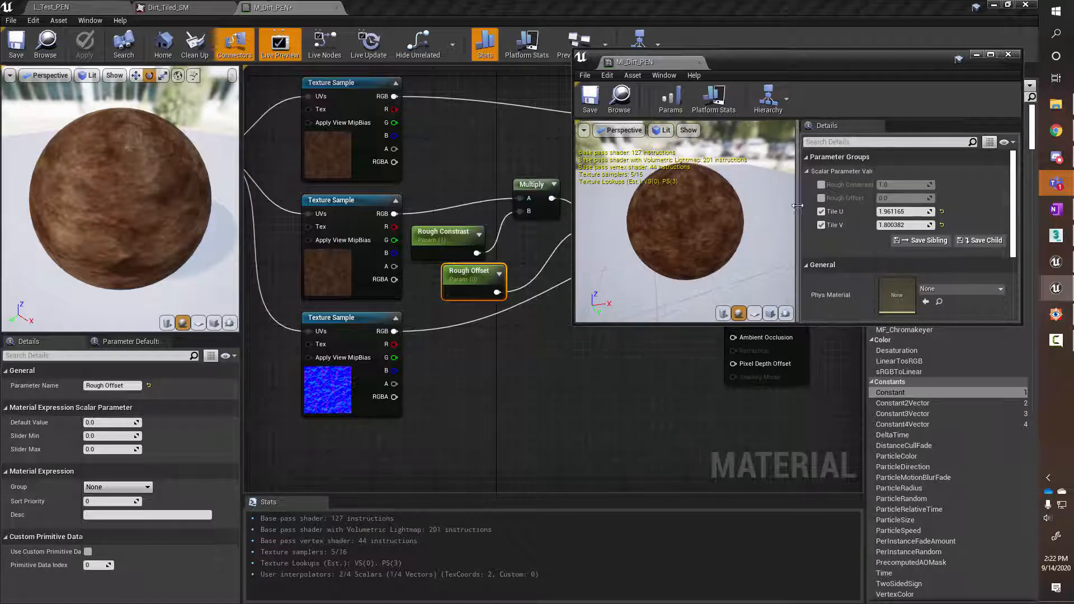
With L_Test_PEN in view, override Rough Constrast with 0.292 and Rough Offset with about -0.76 in MI_Dirt_PEN
{"action": "left_click", "coordinate": [822, 185]}
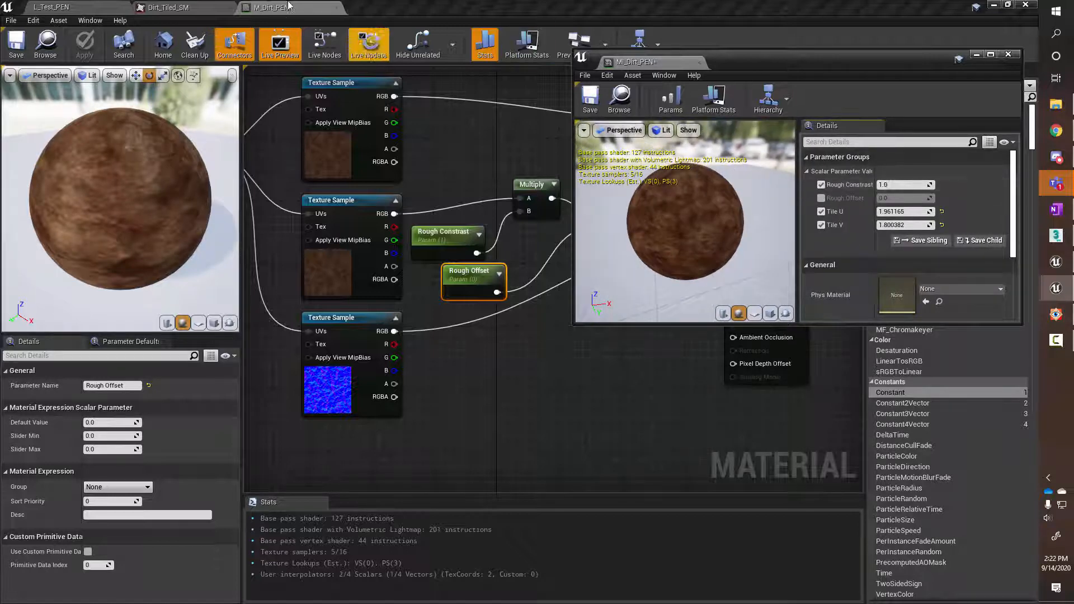
{"action": "left_click", "coordinate": [90, 7]}
{"action": "mouse_move", "coordinate": [902, 185]}
{"action": "left_mouse_down"}
{"action": "mouse_move", "coordinate": [946, 186]}
{"action": "mouse_move", "coordinate": [901, 186]}
{"action": "left_mouse_up"}
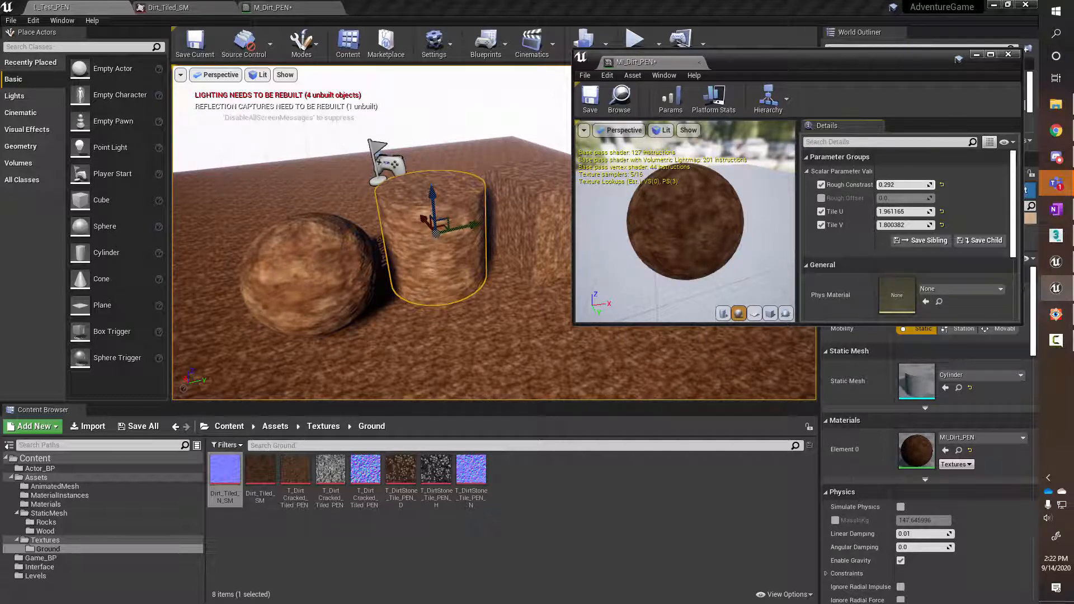
{"action": "left_click", "coordinate": [821, 199]}
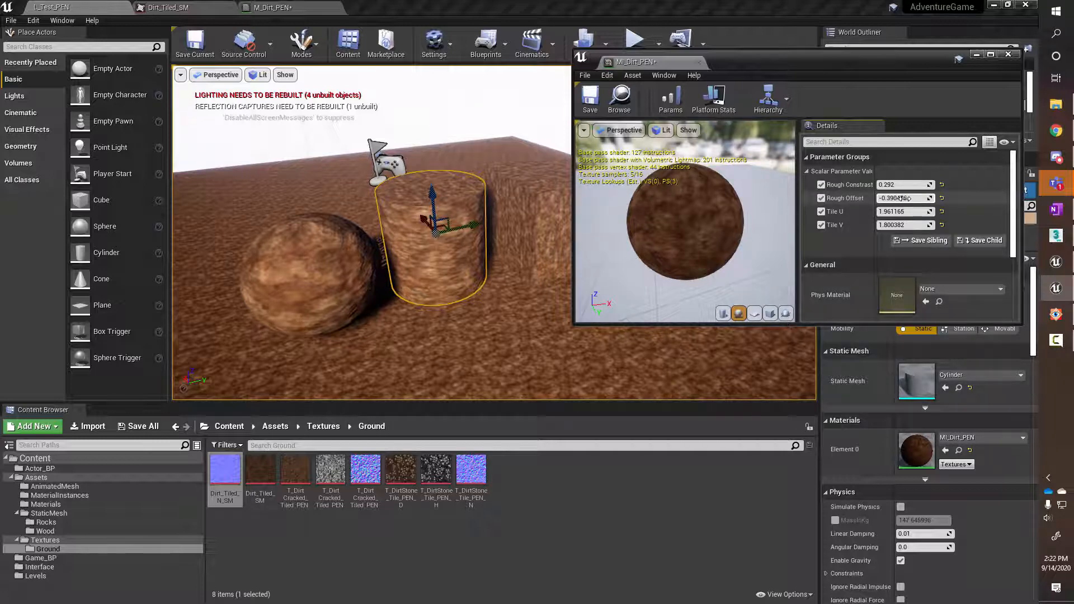
{"action": "left_click_drag", "start_coordinate": [904, 198], "coordinate": [923, 198]}
Set Rough Constrast to 1 and try Rough Offset values between about -2.01 and -1.18
{"action": "left_click", "coordinate": [919, 184]}
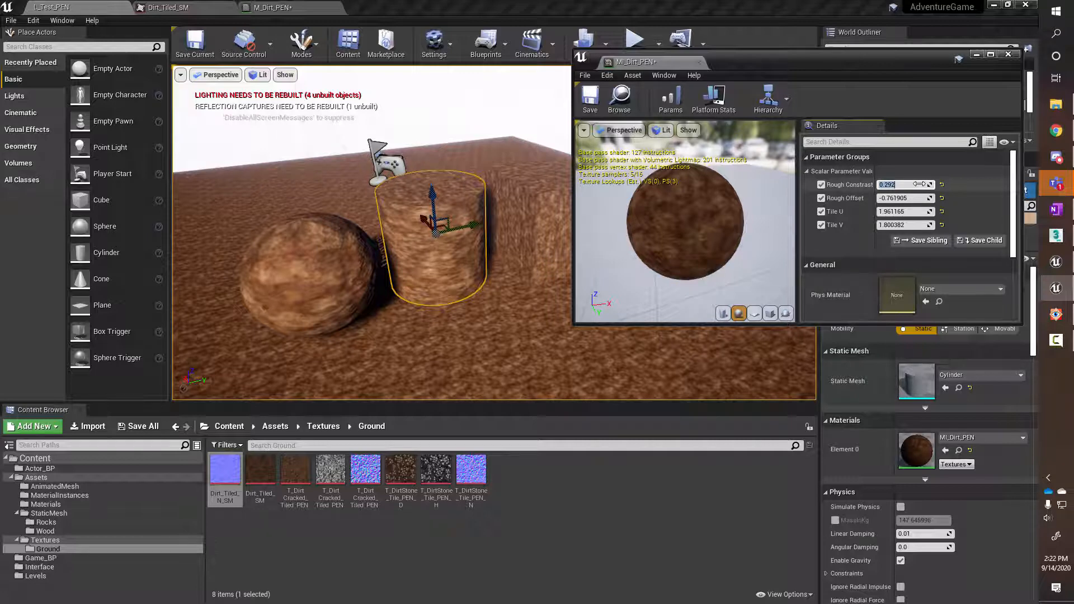
{"action": "type", "text": "1"}
{"action": "key", "text": "Return"}
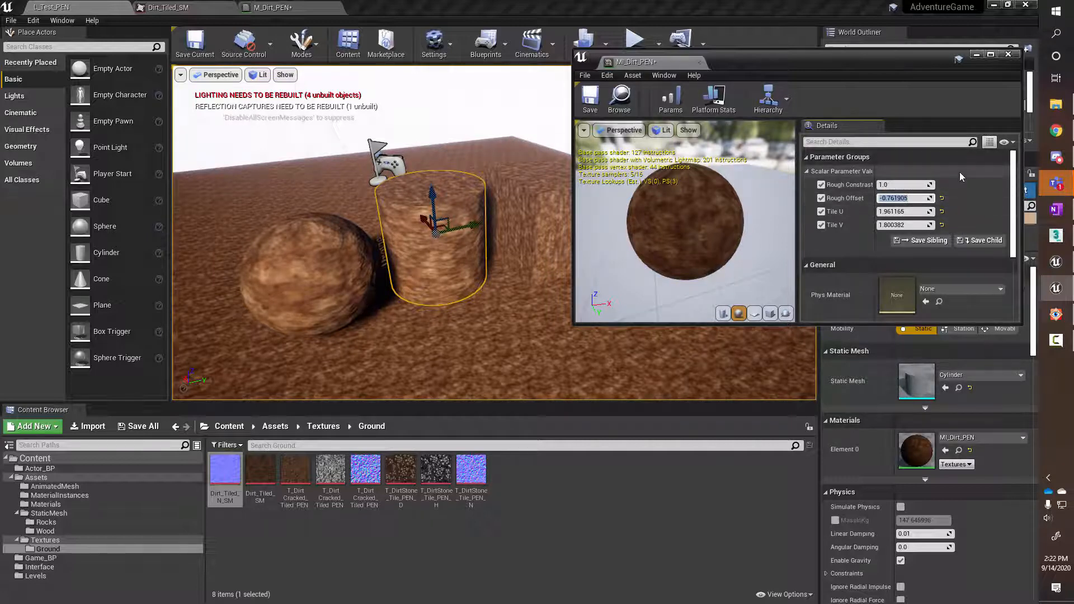
{"action": "left_click_drag", "start_coordinate": [906, 199], "coordinate": [905, 199]}
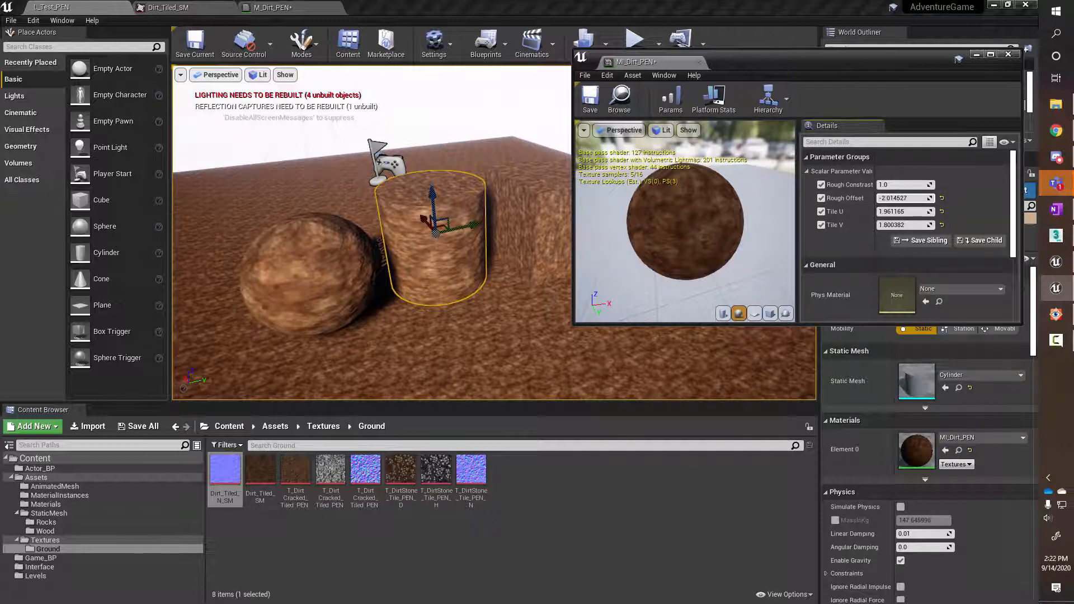
{"action": "left_click_drag", "start_coordinate": [905, 199], "coordinate": [905, 199]}
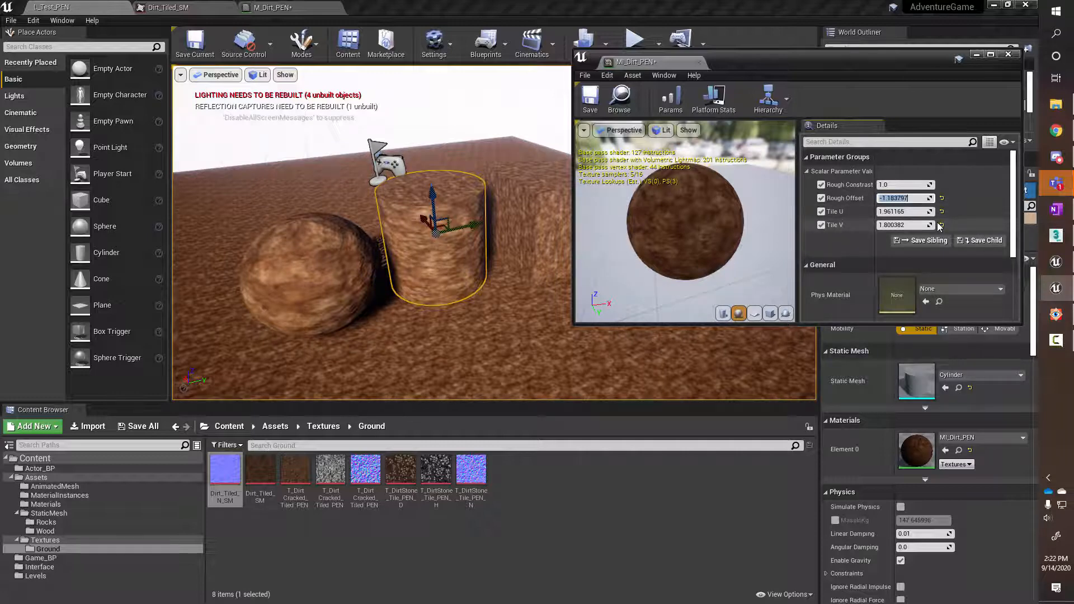
Try extreme roughness values, Rough Offset 10 and Rough Constrast 100, and examine the cylinder's surface up close
{"action": "type", "text": "1.0"}
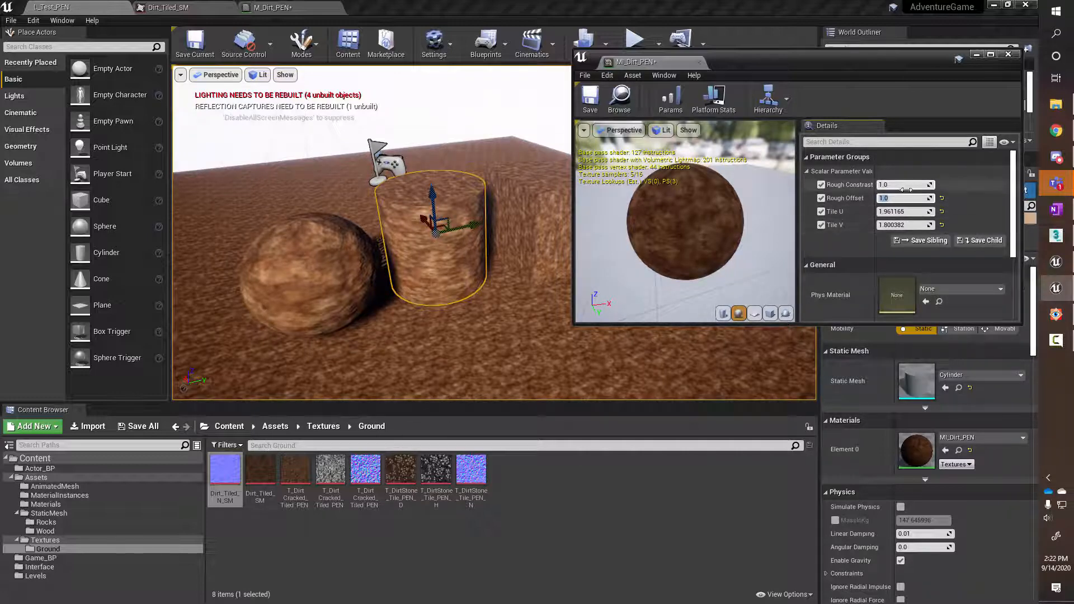
{"action": "key", "text": "Return"}
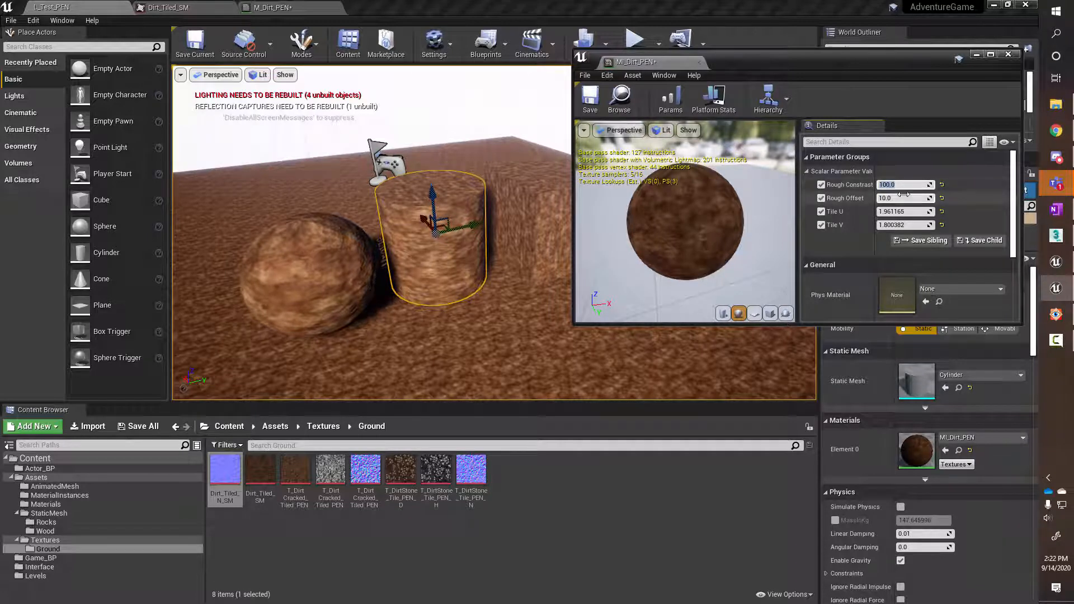
{"action": "left_click_drag", "start_coordinate": [455, 213], "coordinate": [455, 213], "text": "alt"}
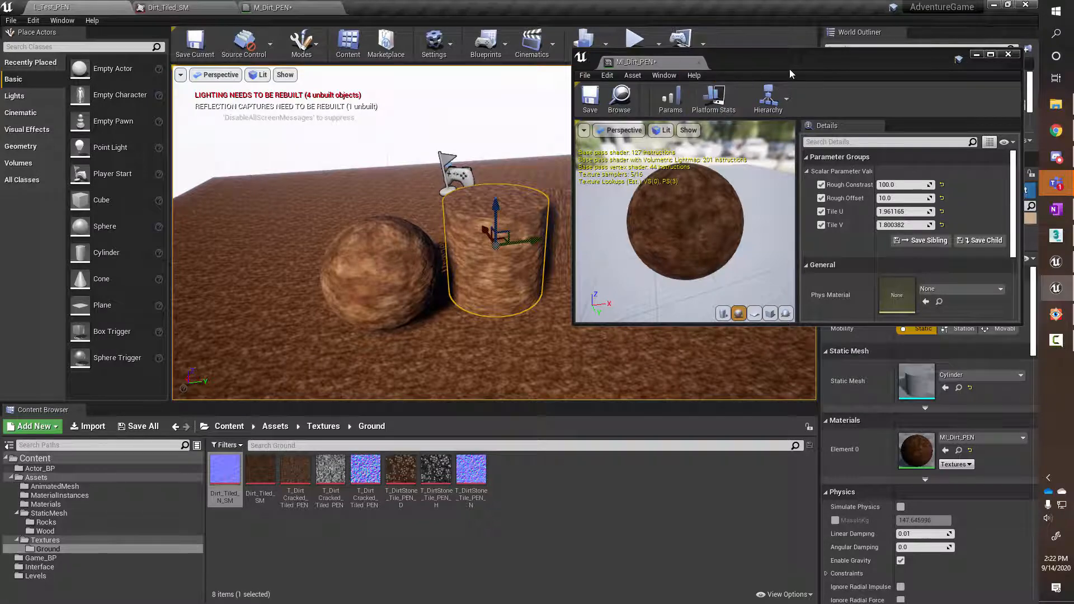
{"action": "right_click_drag", "start_coordinate": [536, 229], "coordinate": [588, 254]}
{"action": "right_click_drag", "start_coordinate": [446, 285], "coordinate": [447, 277]}
{"action": "scroll", "coordinate": [318, 260], "scroll_direction": "up", "scroll_amount": 5}
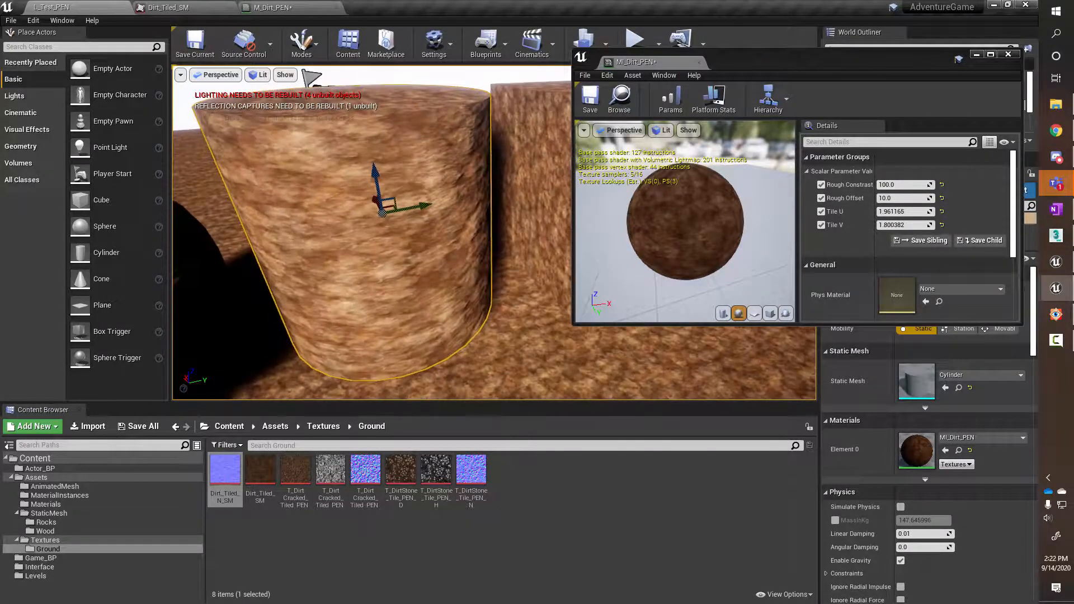
{"action": "scroll", "coordinate": [318, 260], "scroll_direction": "down", "scroll_amount": 5}
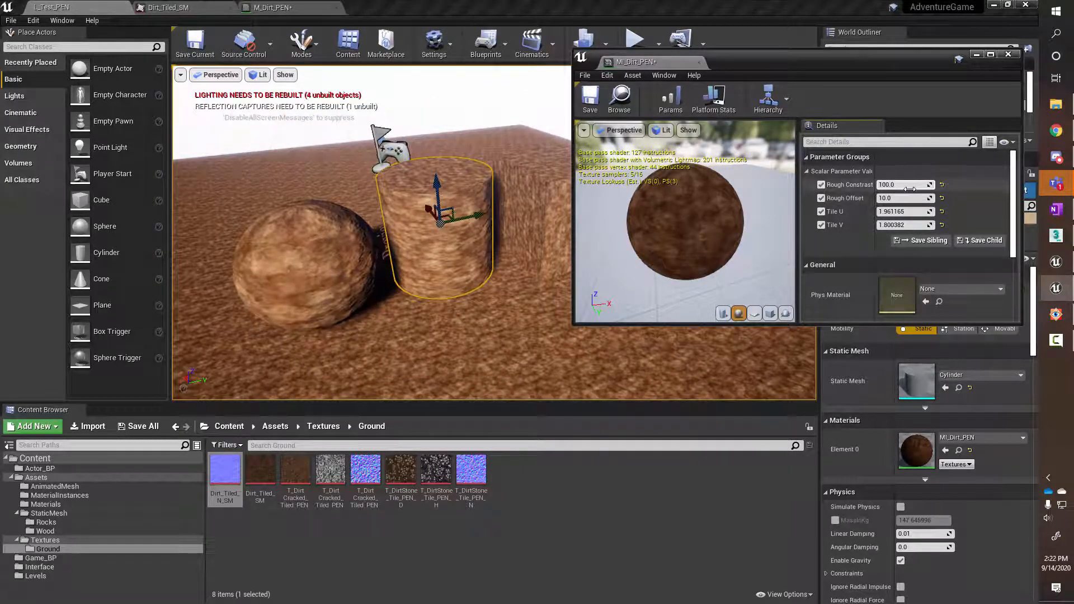
Set Rough Constrast to 1, reset Rough Offset to its default and turn off both roughness overrides
{"action": "type", "text": "1"}
{"action": "key", "text": "Return"}
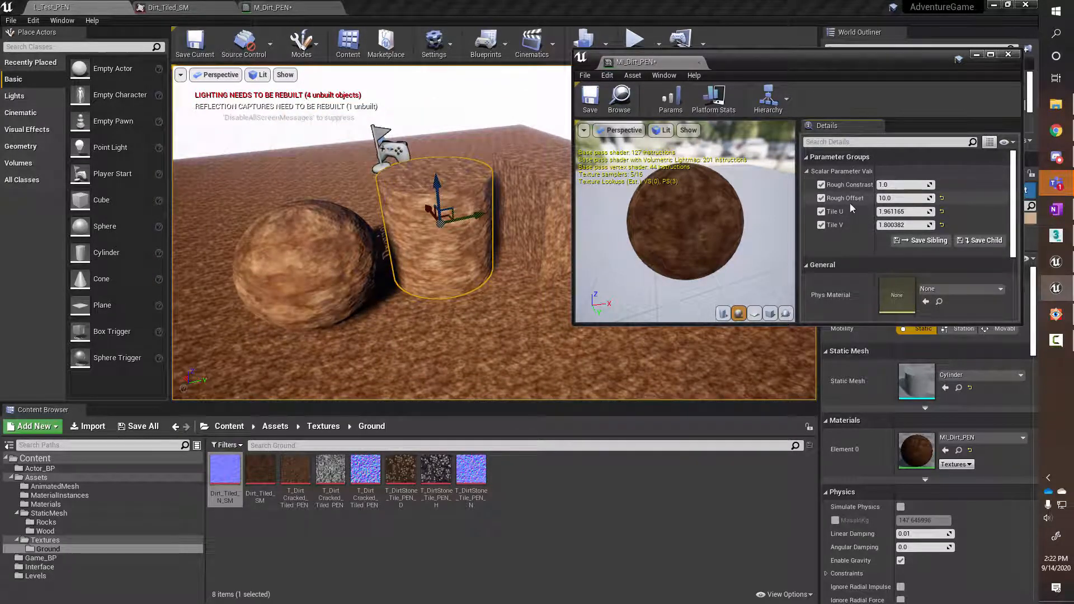
{"action": "left_click", "coordinate": [942, 198]}
{"action": "left_click", "coordinate": [822, 184]}
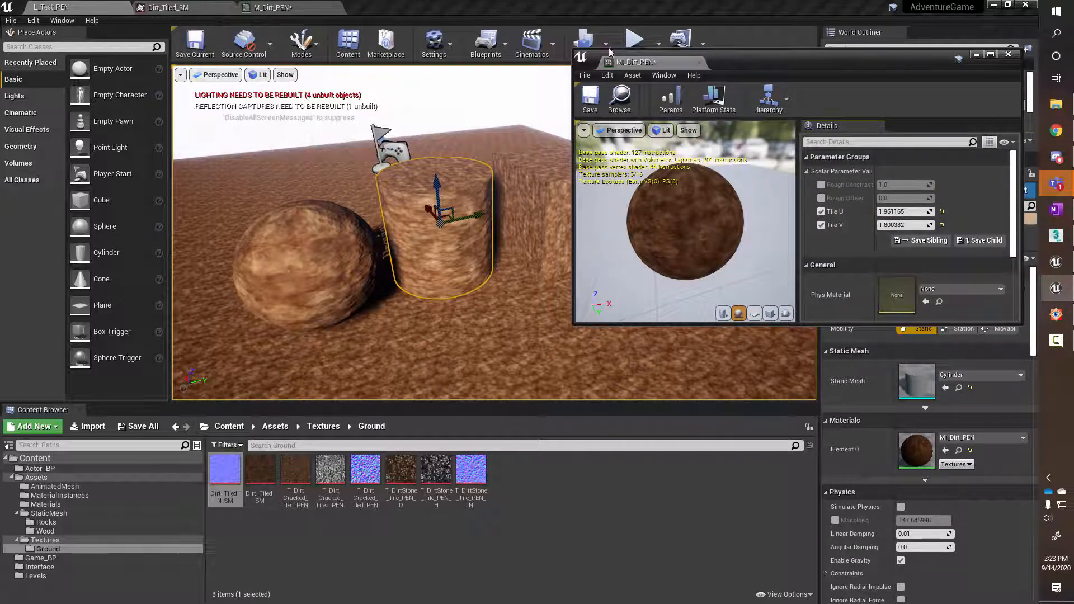
Dock MI_Dirt_PEN back beside the other editors and nudge the normal-map Texture Sample slightly lower in the M_Dirt_PEN graph
{"action": "left_click", "coordinate": [460, 5]}
{"action": "left_click_drag", "start_coordinate": [460, 4], "coordinate": [444, 5]}
{"action": "left_click", "coordinate": [300, 6]}
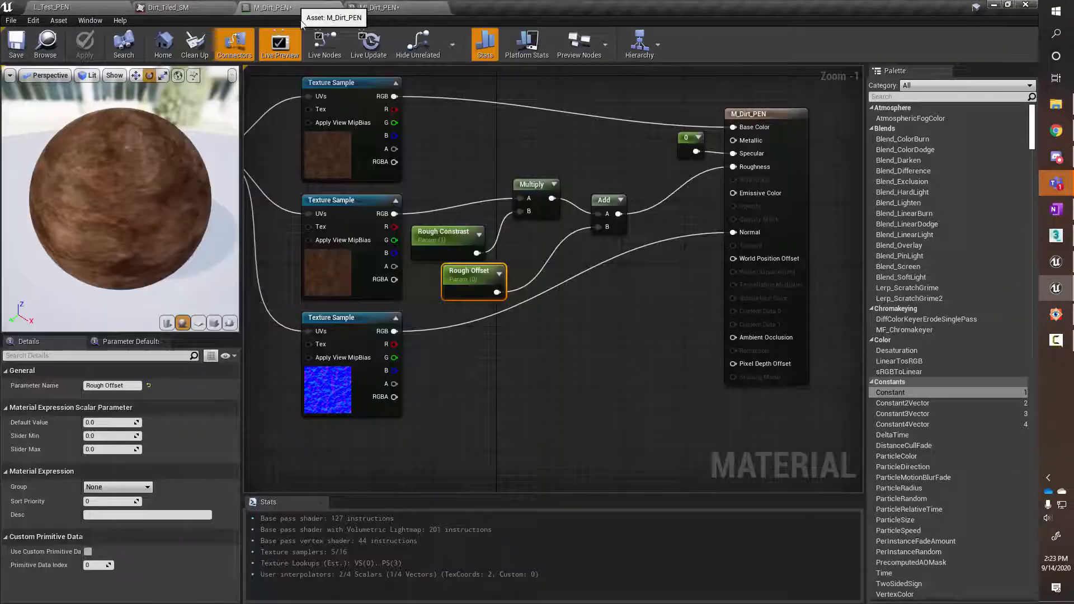
{"action": "mouse_move", "coordinate": [550, 356]}
{"action": "right_mouse_down"}
{"action": "mouse_move", "coordinate": [625, 348]}
{"action": "mouse_move", "coordinate": [557, 348]}
{"action": "right_mouse_up"}
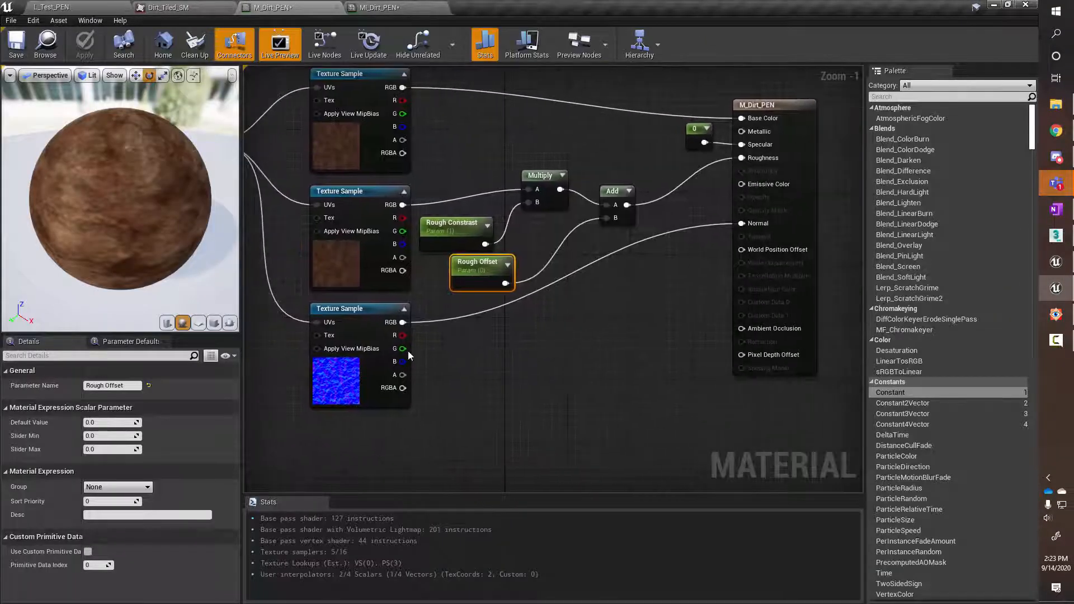
{"action": "left_click", "coordinate": [362, 324]}
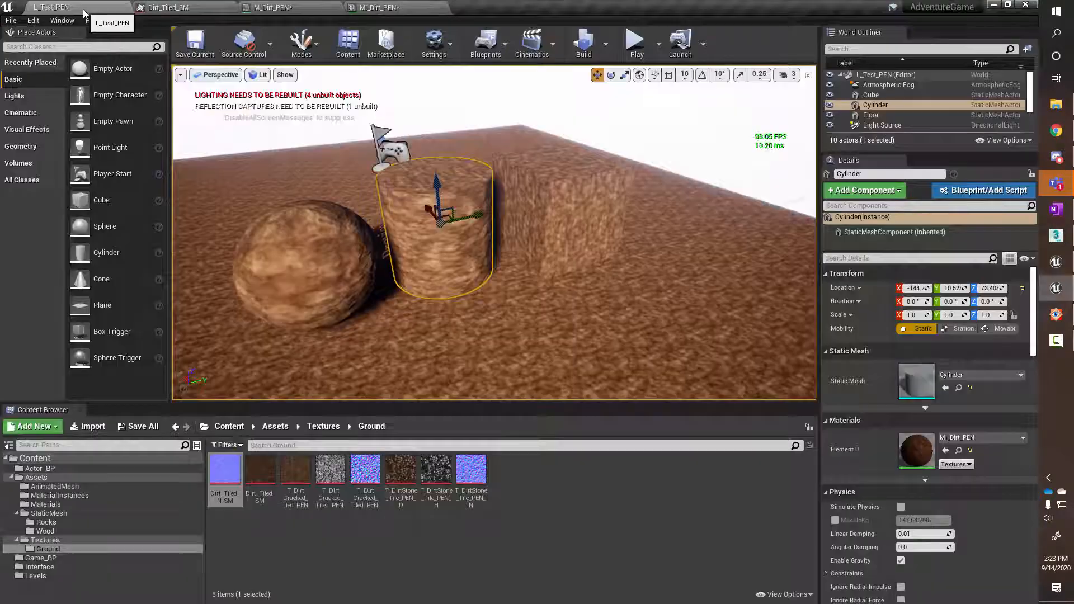
Float the MI_Dirt_PEN instance over the L_Test_PEN level so its tiling can be judged on the meshes
{"action": "left_click", "coordinate": [53, 7]}
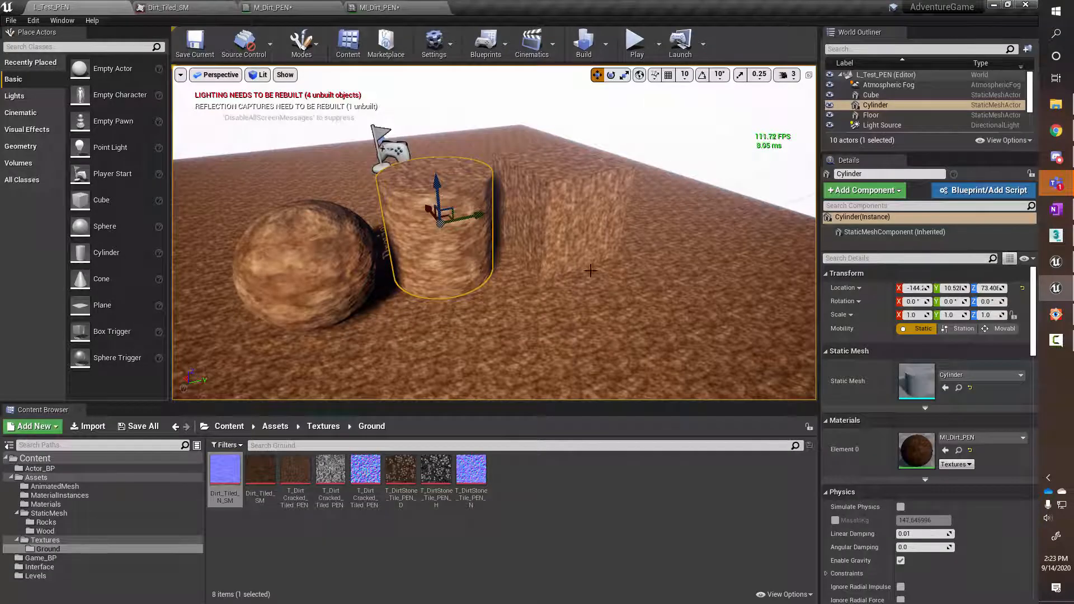
{"action": "left_click", "coordinate": [392, 7]}
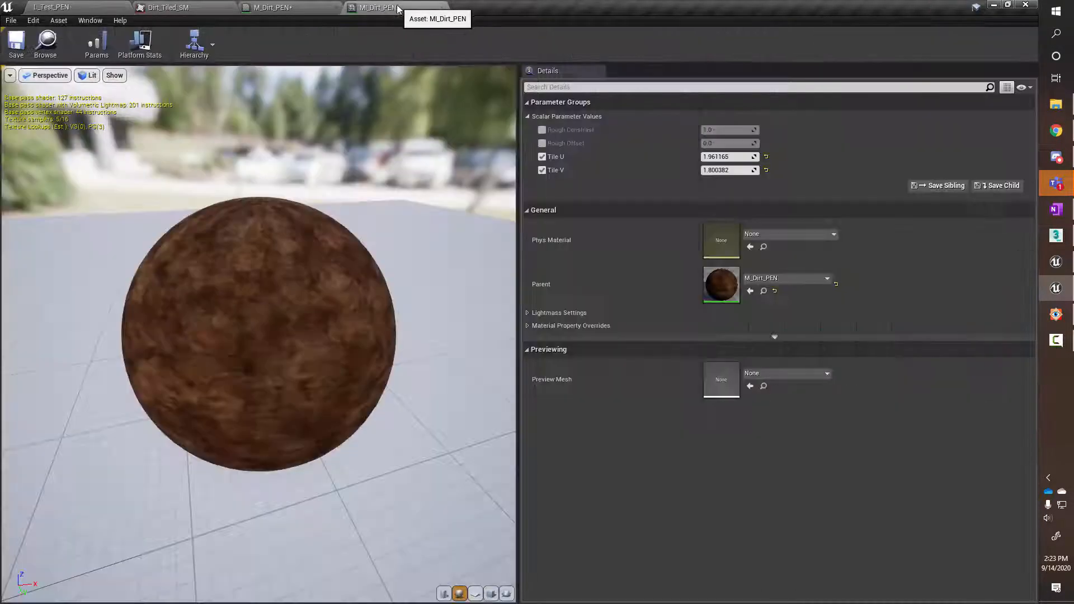
{"action": "left_click_drag", "start_coordinate": [398, 9], "coordinate": [654, 107]}
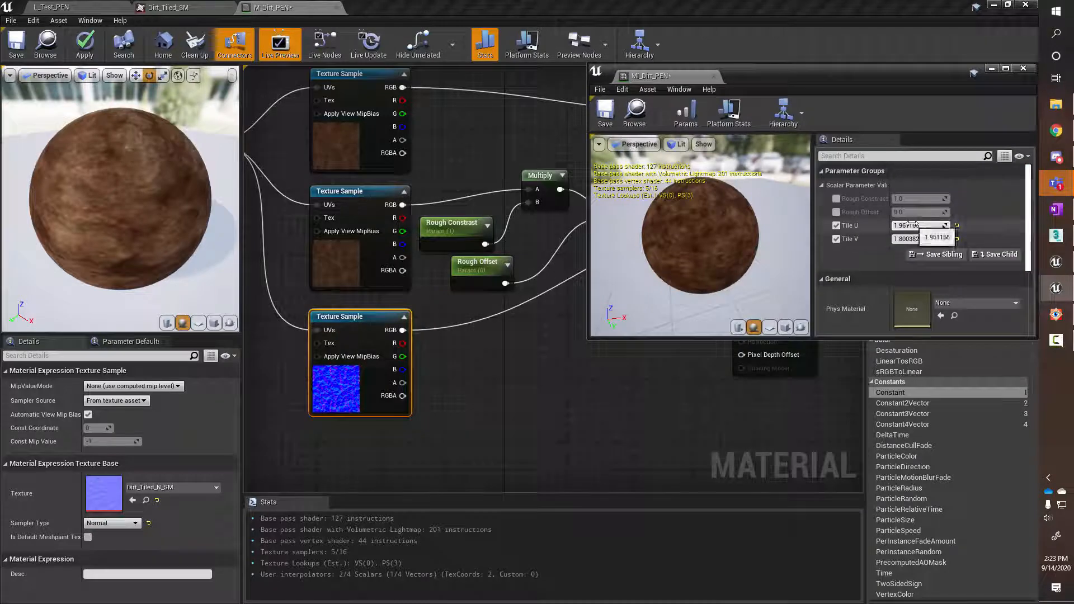
{"action": "left_click", "coordinate": [69, 10]}
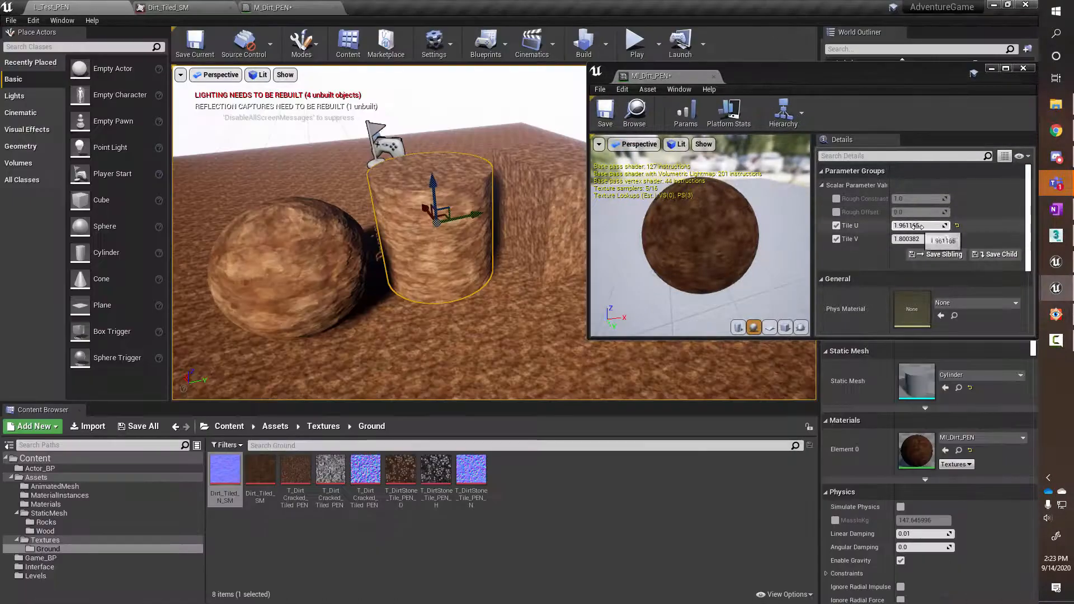
Raise Tile U to about 2.6 while checking the cylinder and cube, and move the instance window clear of the level
{"action": "left_click_drag", "start_coordinate": [918, 227], "coordinate": [935, 226]}
{"action": "scroll", "coordinate": [448, 242], "scroll_direction": "up", "scroll_amount": 4}
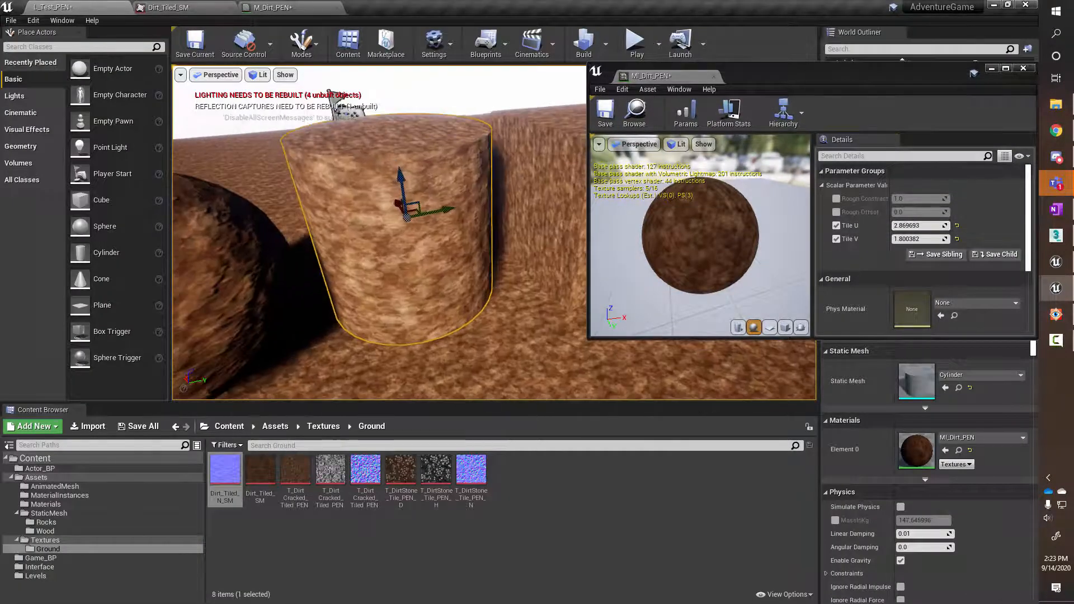
{"action": "right_click_drag", "start_coordinate": [449, 242], "coordinate": [499, 240]}
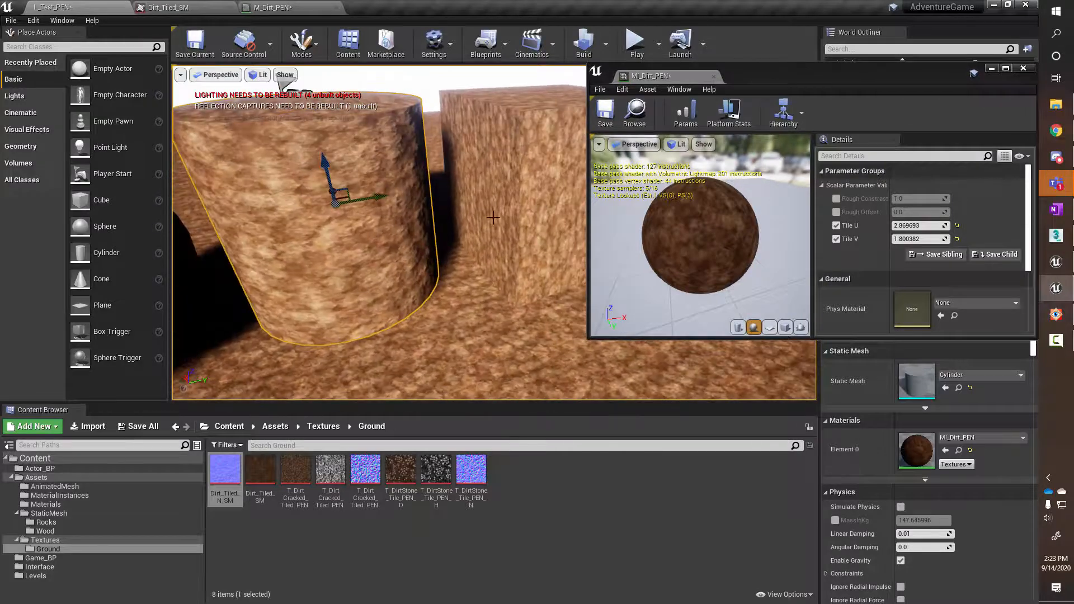
{"action": "mouse_move", "coordinate": [920, 226]}
{"action": "left_mouse_down"}
{"action": "mouse_move", "coordinate": [898, 227]}
{"action": "mouse_move", "coordinate": [930, 226]}
{"action": "left_mouse_up"}
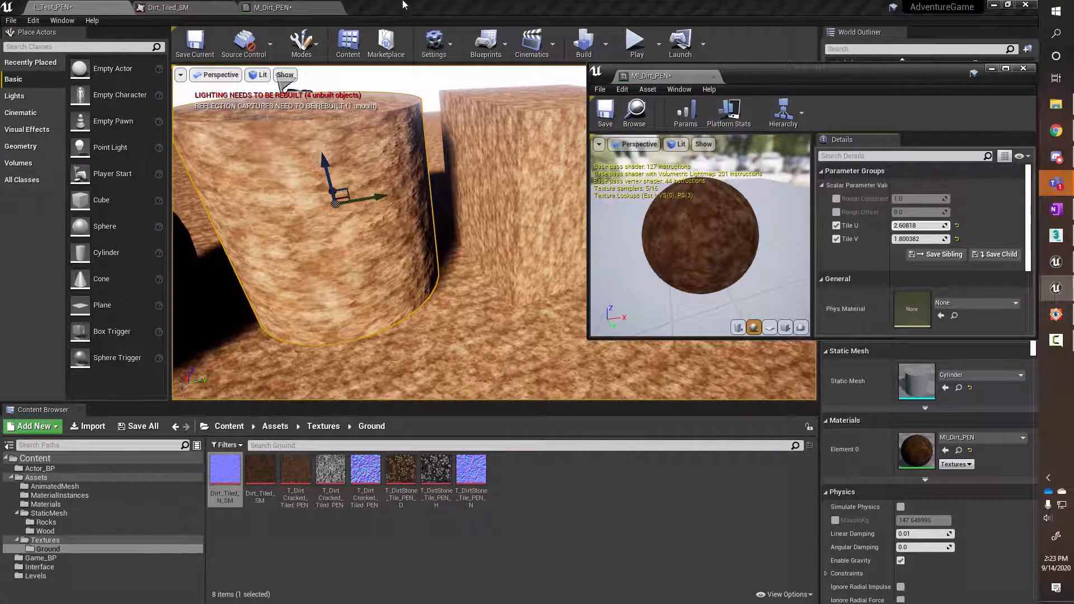
{"action": "left_click_drag", "start_coordinate": [856, 77], "coordinate": [1073, 78]}
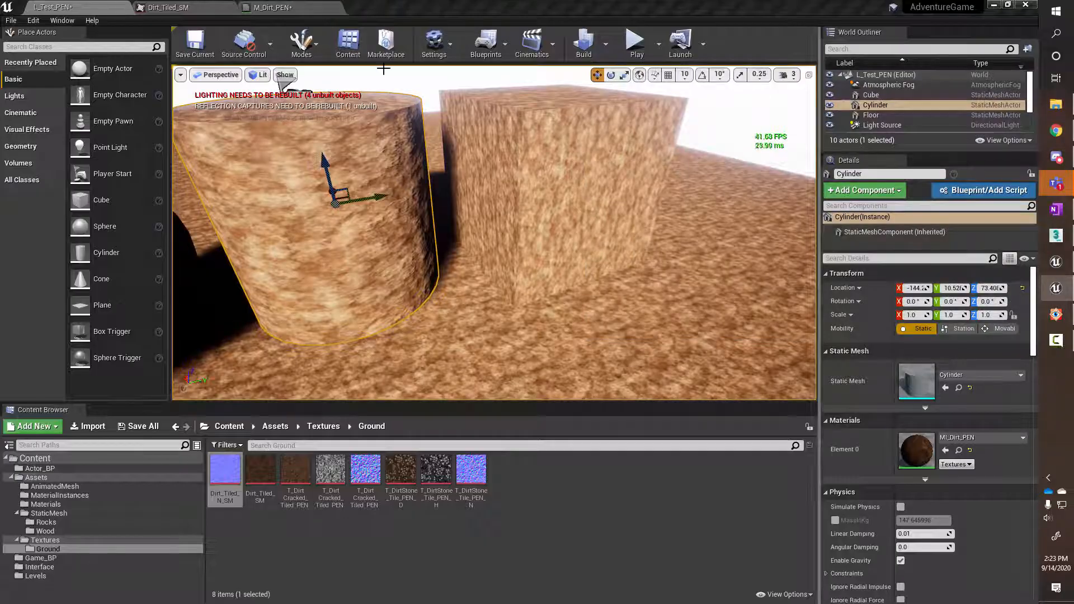
Select the Rough Constrast, Rough Offset, Multiply and Add nodes in the M_Dirt_PEN graph
{"action": "left_click", "coordinate": [312, 7]}
{"action": "right_click_drag", "start_coordinate": [547, 371], "coordinate": [577, 341]}
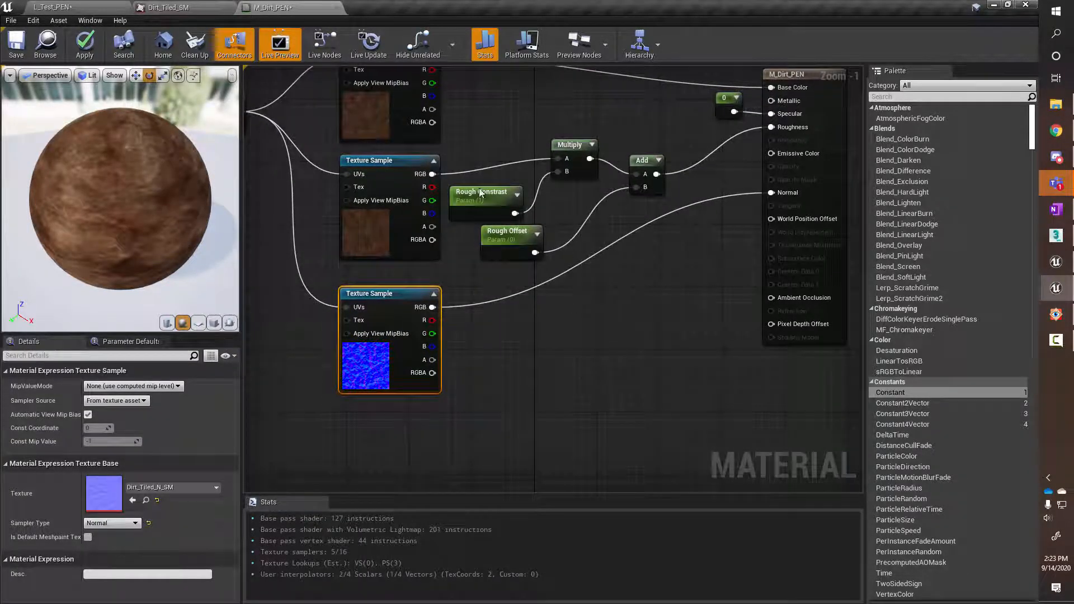
{"action": "left_click_drag", "start_coordinate": [492, 147], "coordinate": [668, 230]}
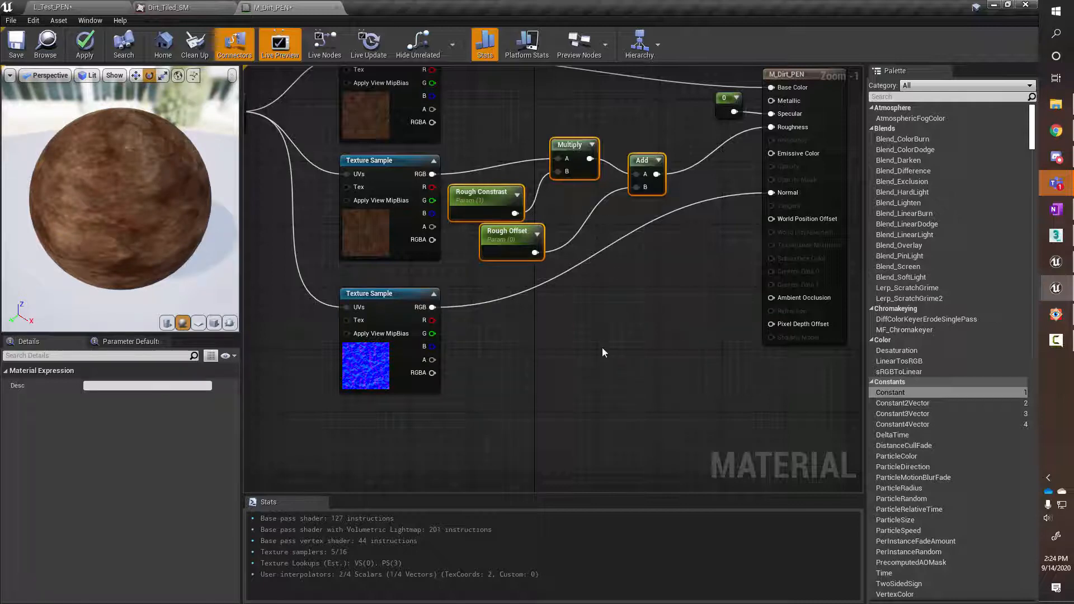
Add a FlattenNormal node and place it between the normal-map Texture Sample and the material output
{"action": "right_click_drag", "start_coordinate": [602, 347], "coordinate": [563, 335]}
{"action": "right_click", "coordinate": [522, 323]}
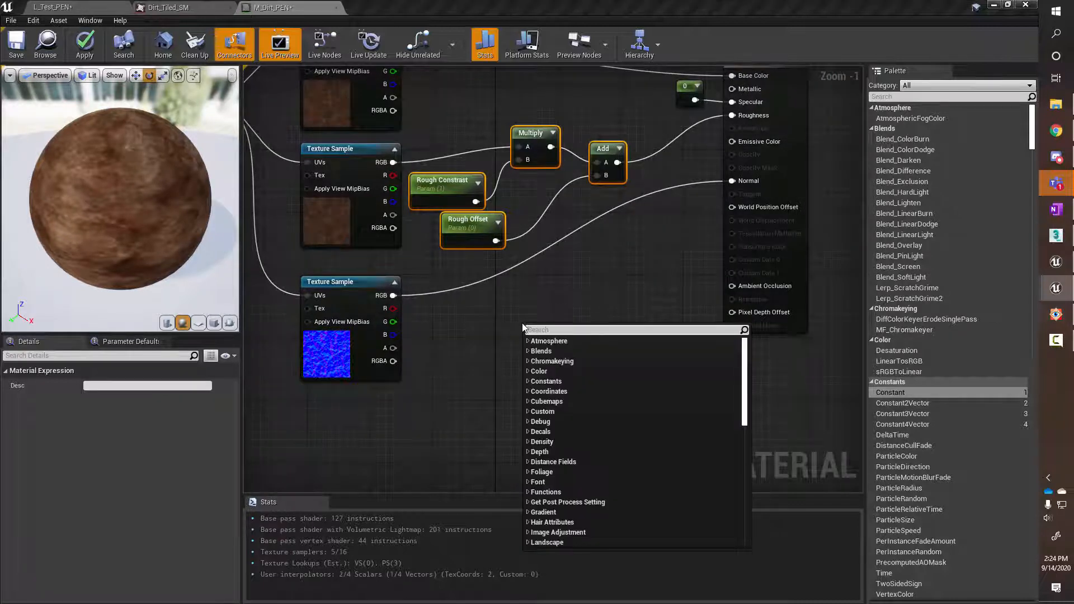
{"action": "type", "text": "flatt"}
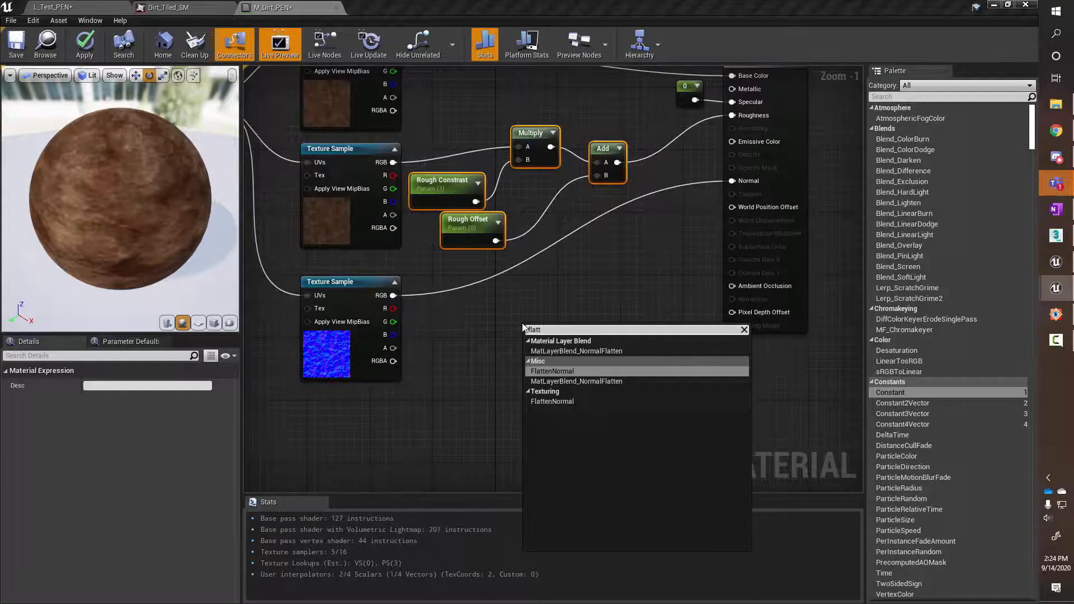
{"action": "key", "text": "Return"}
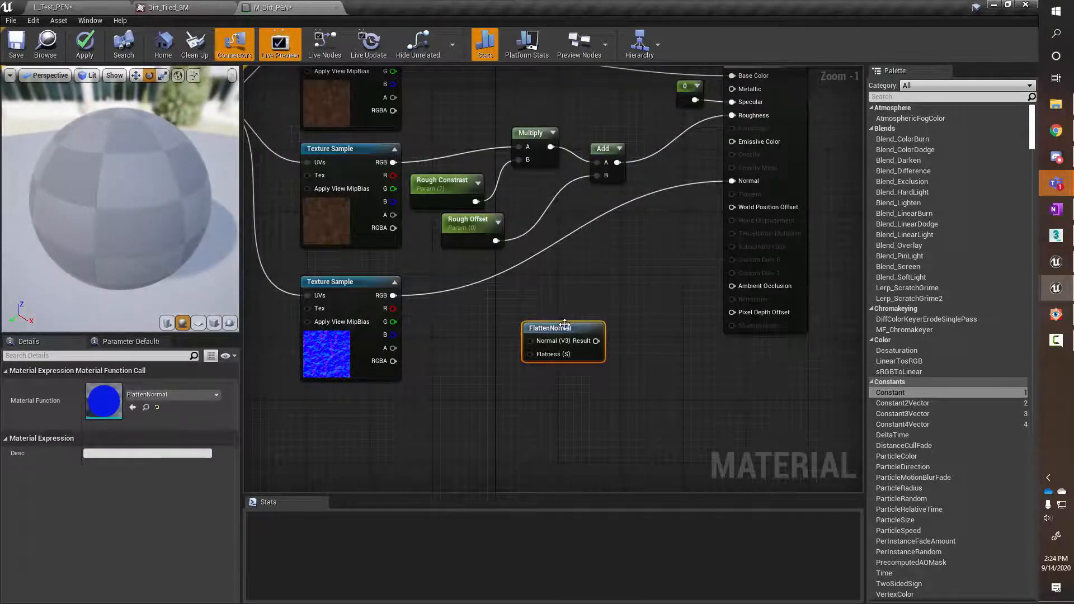
{"action": "left_click_drag", "start_coordinate": [565, 325], "coordinate": [539, 285]}
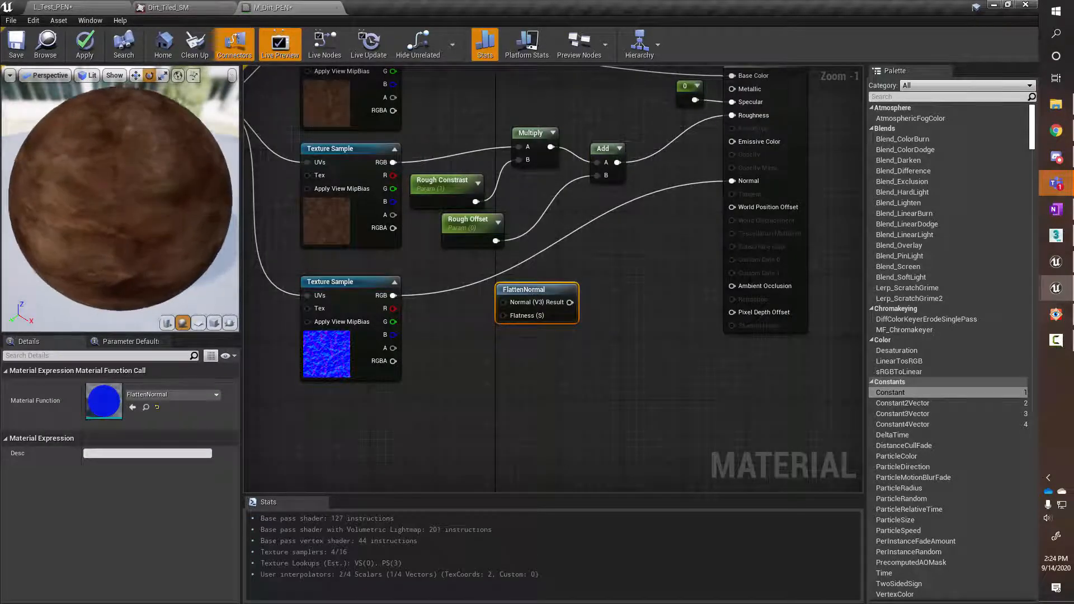
Route the normal-map Texture Sample's RGB through FlattenNormal into the material's Normal input, and align the node with the sample
{"action": "mouse_move", "coordinate": [191, 234]}
{"action": "left_mouse_down"}
{"action": "mouse_move", "coordinate": [180, 196]}
{"action": "mouse_move", "coordinate": [191, 233]}
{"action": "left_mouse_up"}
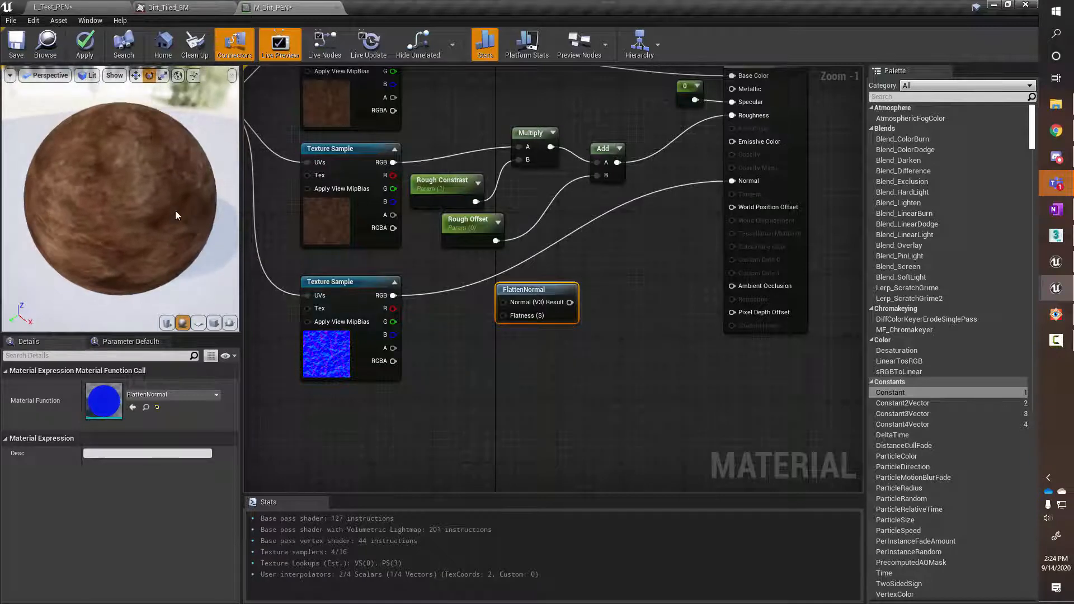
{"action": "left_click_drag", "start_coordinate": [394, 295], "coordinate": [739, 179]}
{"action": "left_click_drag", "start_coordinate": [553, 290], "coordinate": [543, 285]}
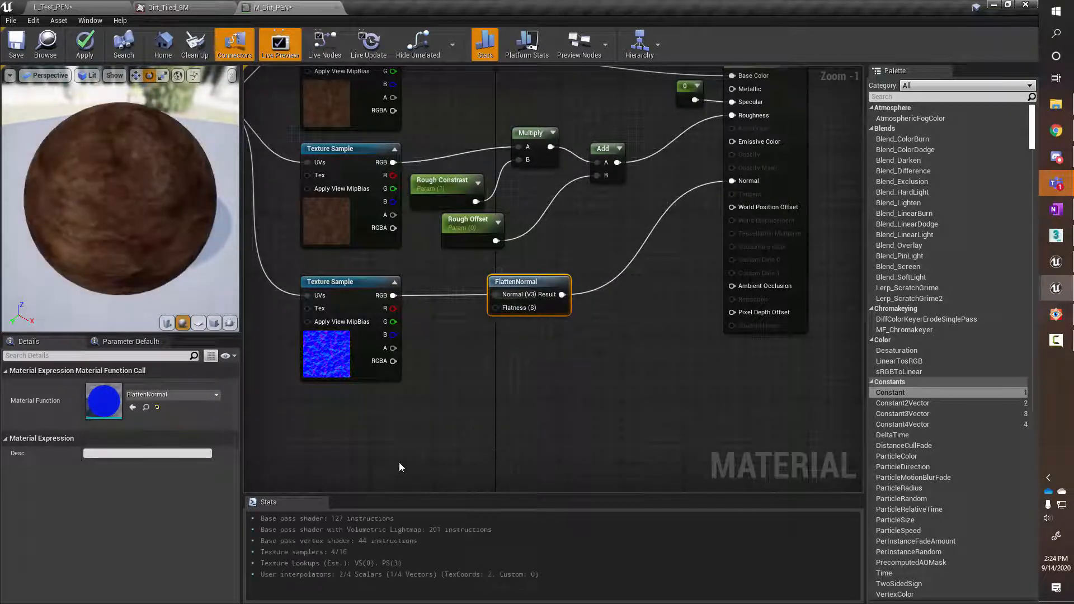
{"action": "left_click_drag", "start_coordinate": [541, 283], "coordinate": [557, 283]}
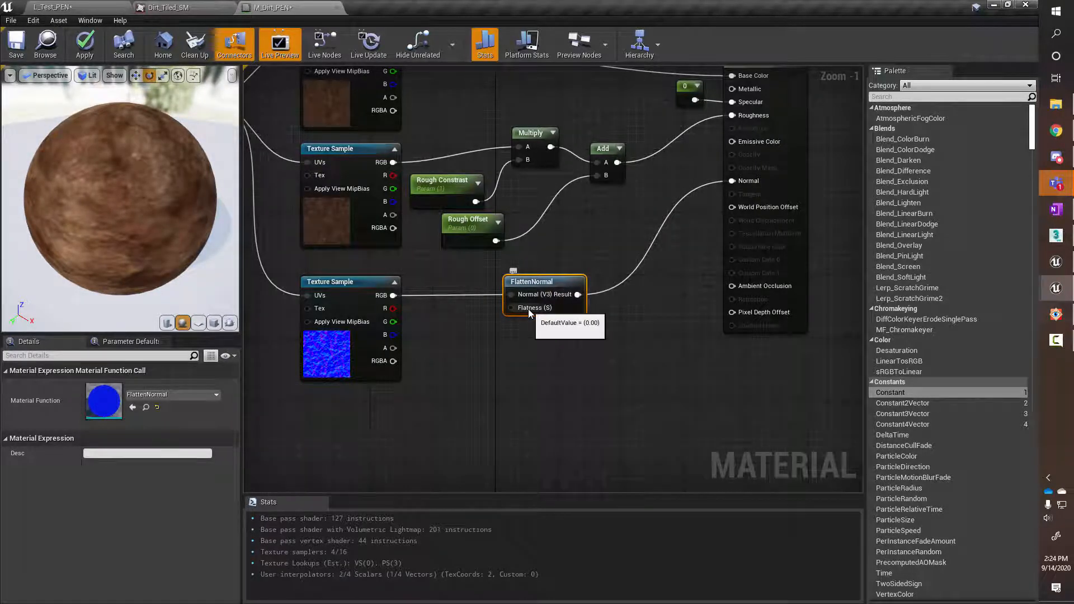
Add a Constant node beside the normal-map Texture Sample and connect it to FlattenNormal's Flatness input
{"action": "left_click", "coordinate": [445, 332]}
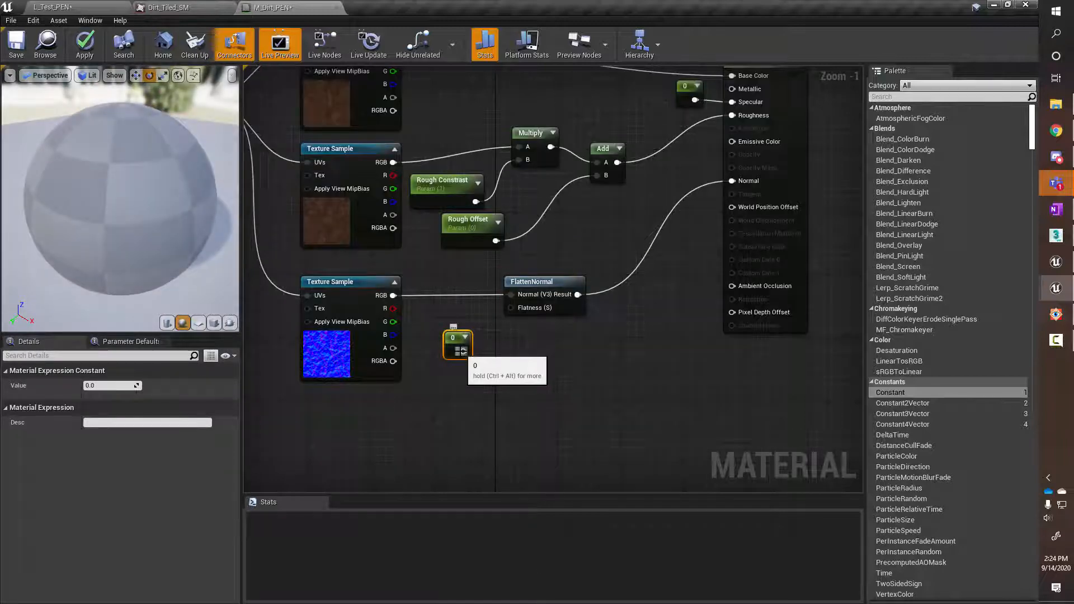
{"action": "left_click_drag", "start_coordinate": [461, 351], "coordinate": [511, 308]}
{"action": "left_click_drag", "start_coordinate": [456, 342], "coordinate": [443, 341]}
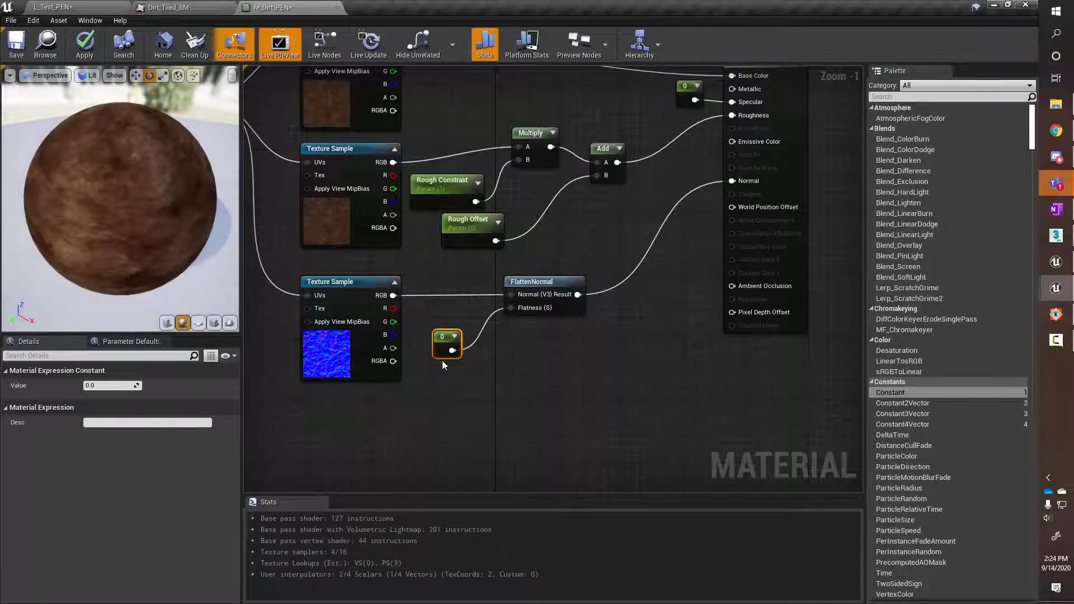
Try a value of 1 on the Flatness constant, and reset it to its default
{"action": "left_click", "coordinate": [101, 384]}
{"action": "type", "text": "1"}
{"action": "key", "text": "Return"}
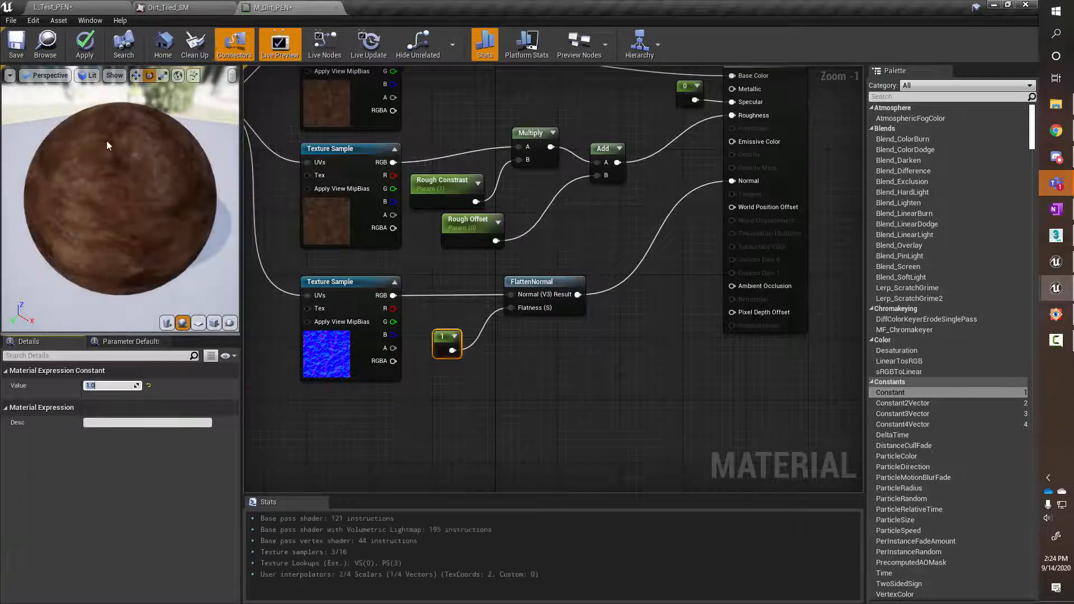
{"action": "left_click", "coordinate": [150, 387]}
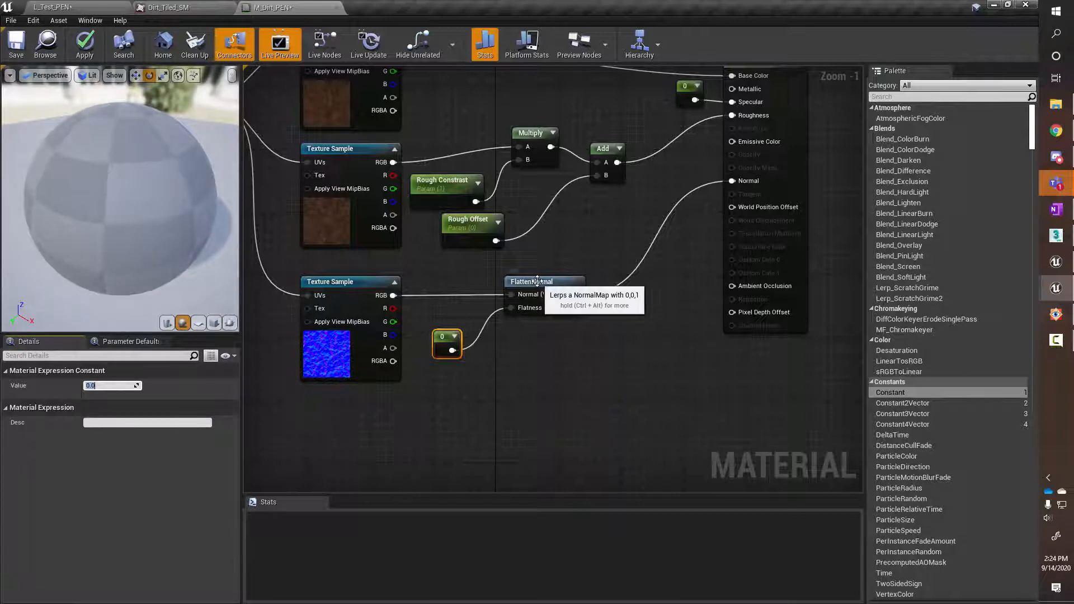
Move FlattenNormal and its Flatness constant farther apart to make room for another node between them
{"action": "left_click_drag", "start_coordinate": [507, 280], "coordinate": [559, 272]}
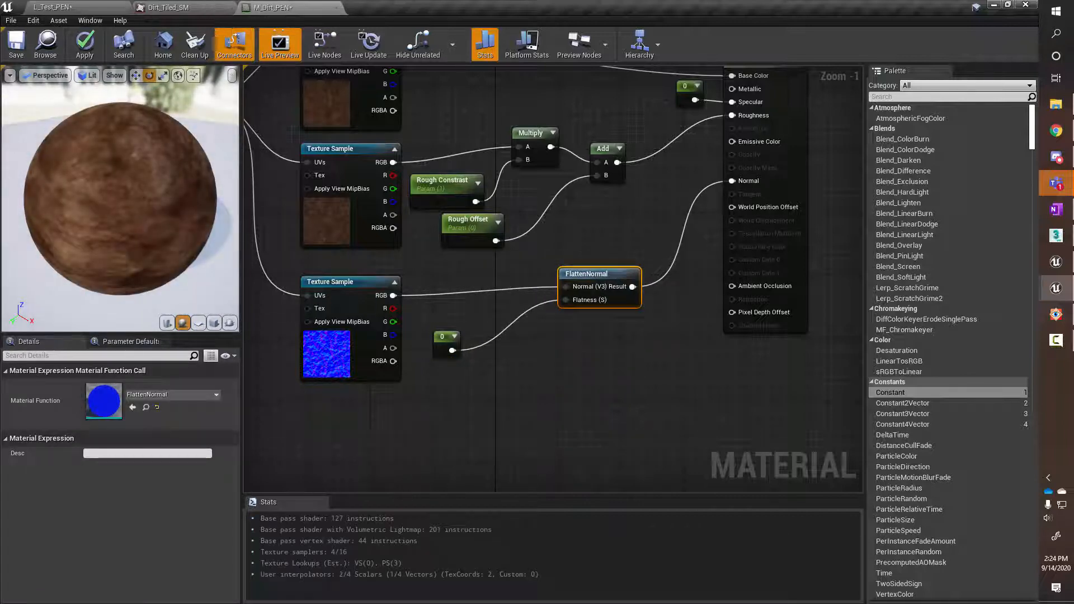
{"action": "left_click_drag", "start_coordinate": [1073, 61], "coordinate": [549, 90]}
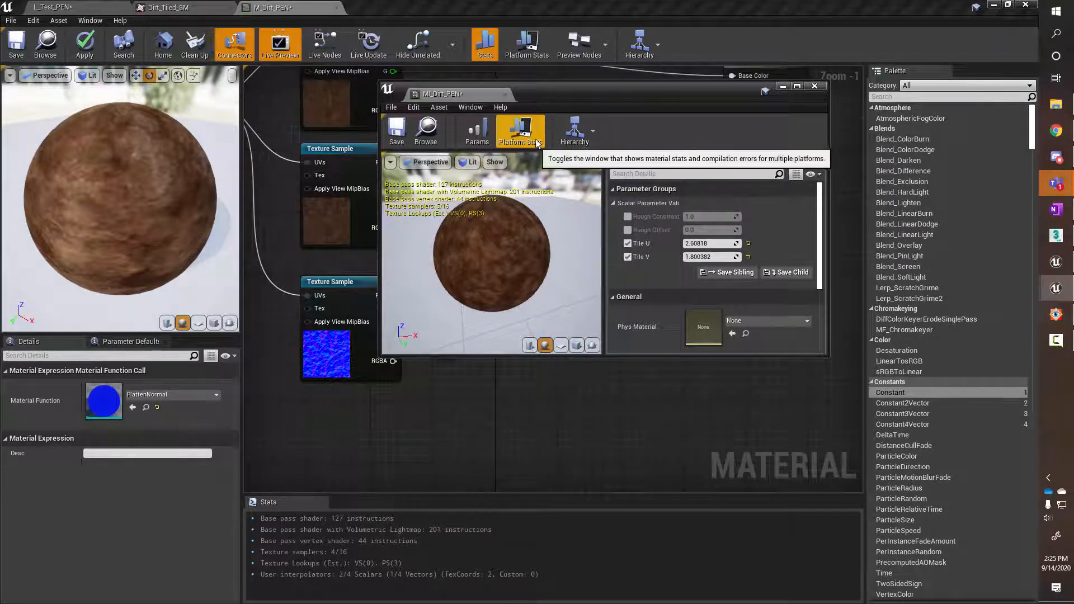
{"action": "left_click_drag", "start_coordinate": [594, 94], "coordinate": [1073, 83]}
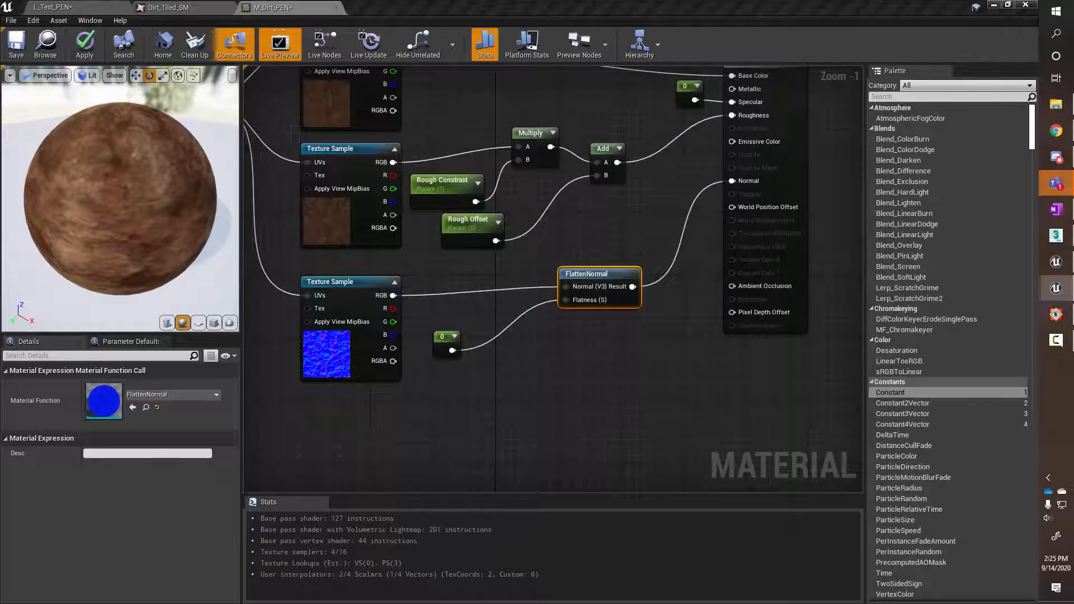
{"action": "left_click_drag", "start_coordinate": [440, 345], "coordinate": [432, 344]}
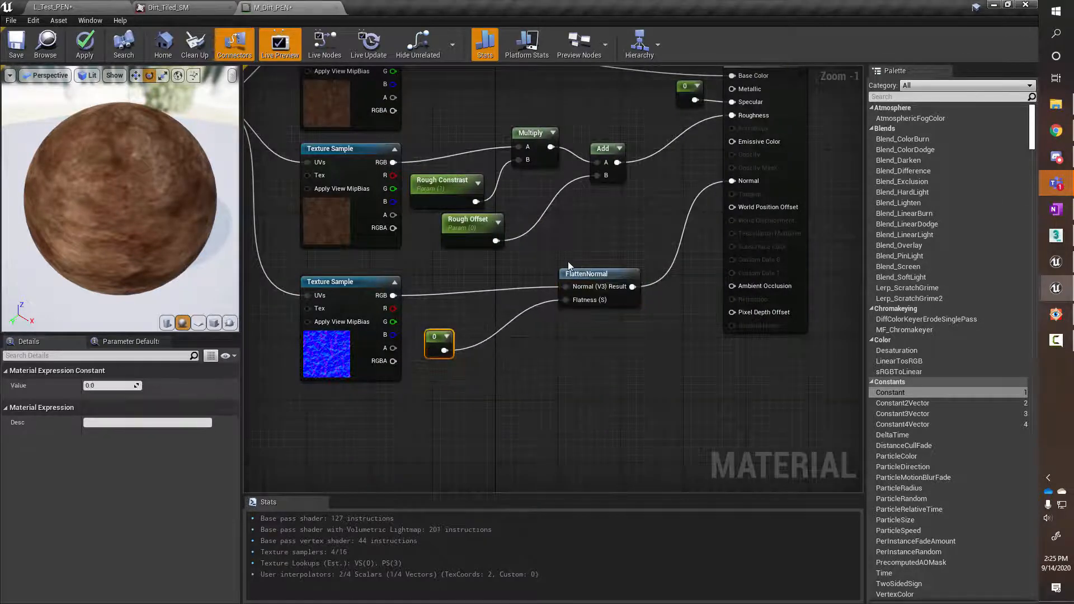
{"action": "left_click_drag", "start_coordinate": [585, 277], "coordinate": [616, 277]}
{"action": "left_click_drag", "start_coordinate": [439, 344], "coordinate": [431, 343]}
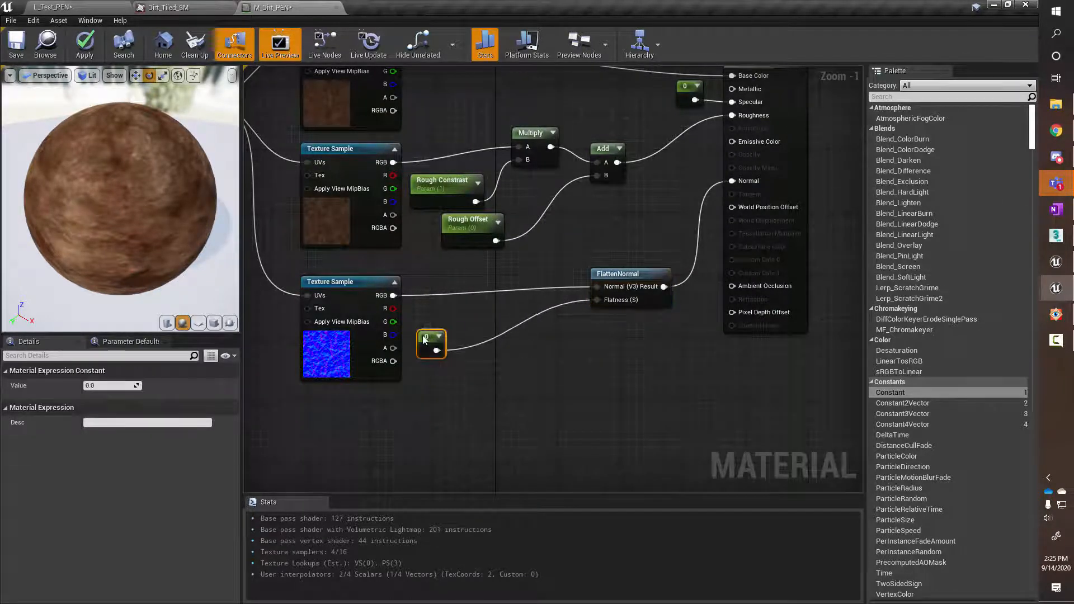
Add a OneMinus (1-x) node and wire it between the constant and FlattenNormal's Flatness input
{"action": "right_click", "coordinate": [548, 366]}
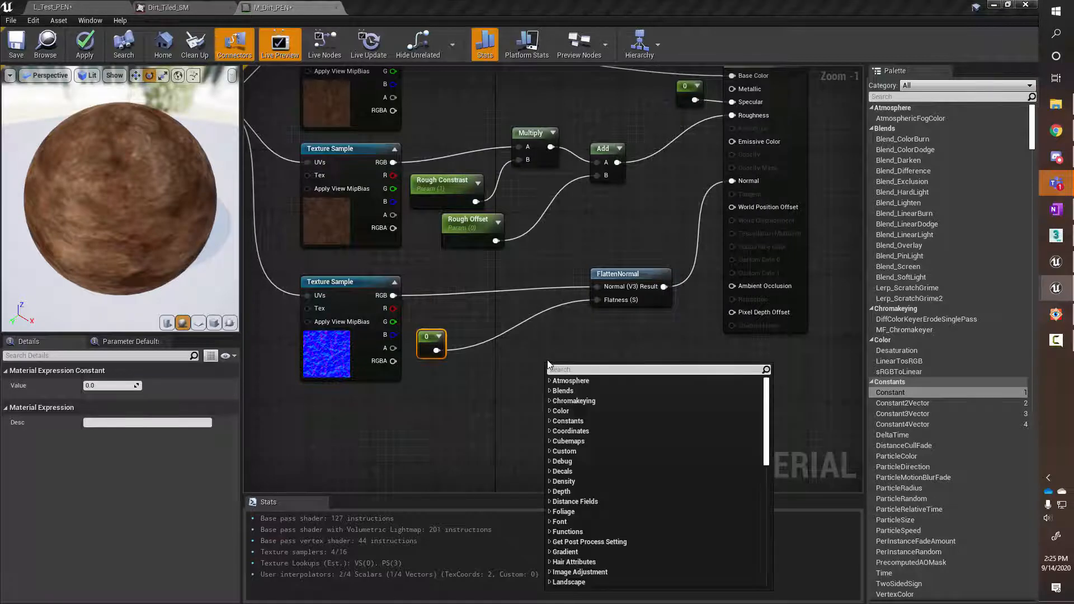
{"action": "type", "text": "one"}
{"action": "key", "text": "Return"}
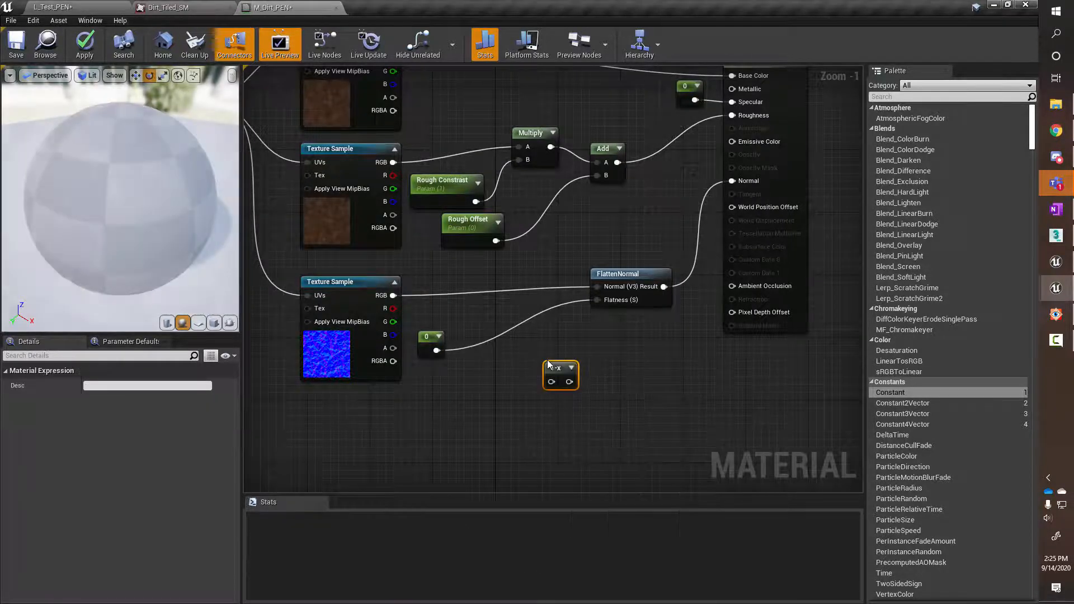
{"action": "left_click_drag", "start_coordinate": [557, 371], "coordinate": [499, 330]}
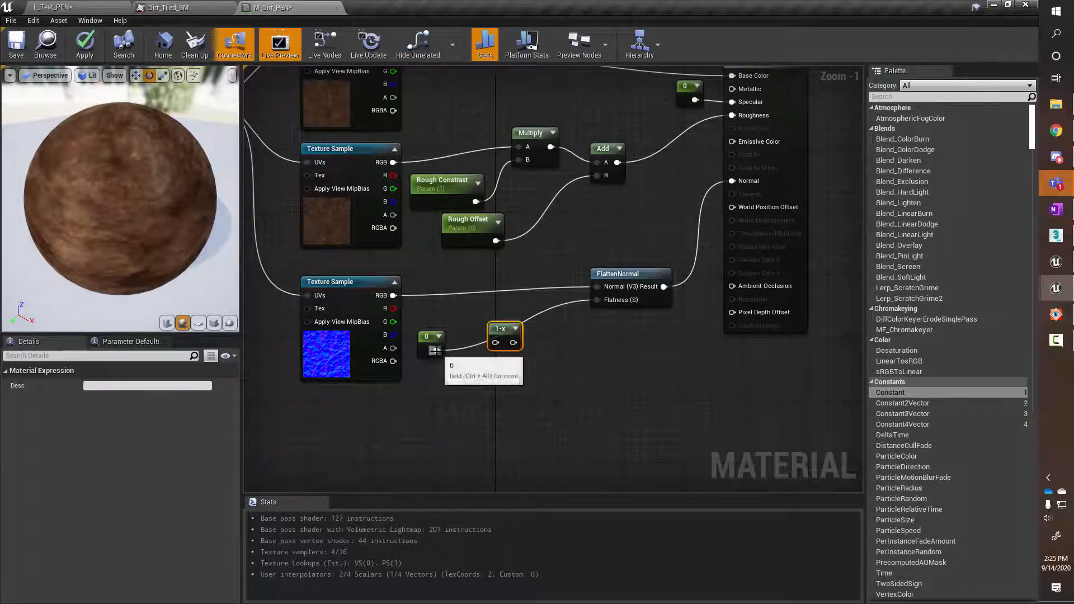
{"action": "left_click_drag", "start_coordinate": [437, 351], "coordinate": [486, 314]}
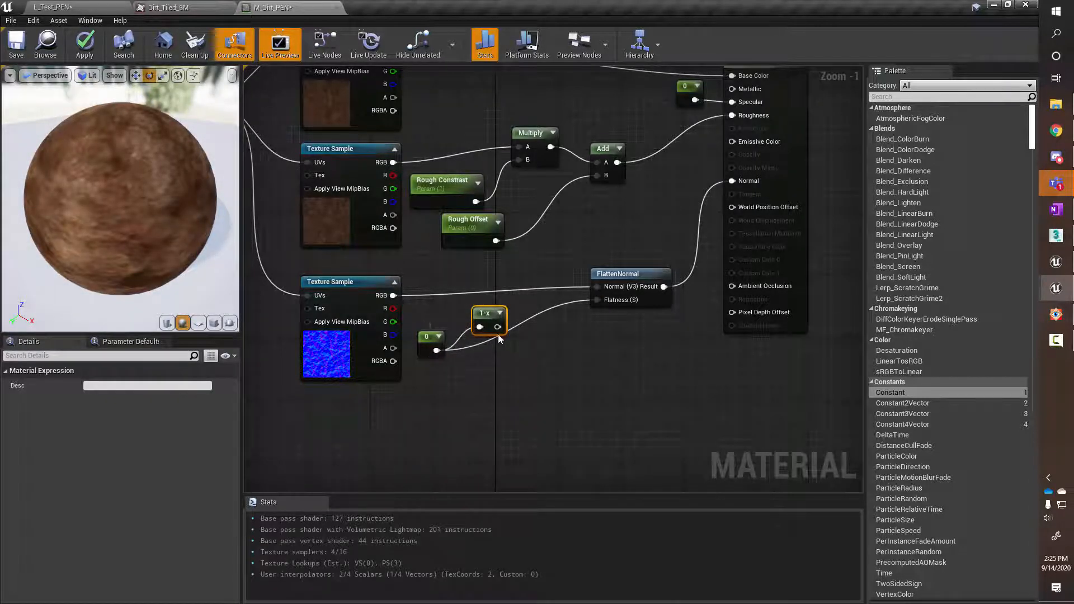
{"action": "left_click_drag", "start_coordinate": [498, 327], "coordinate": [598, 300]}
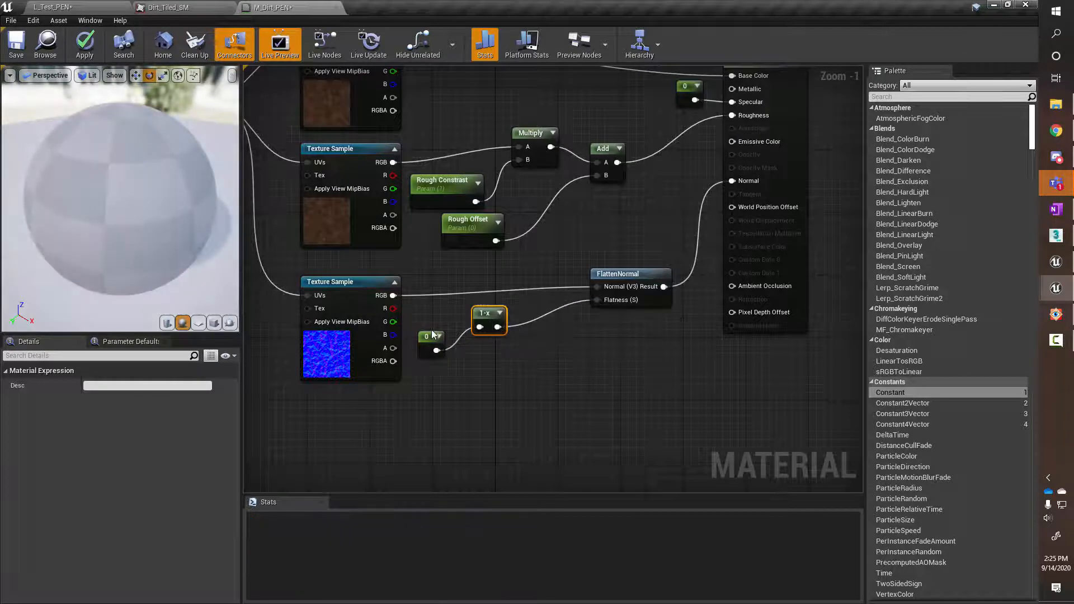
{"action": "left_click", "coordinate": [427, 337]}
{"action": "left_click_drag", "start_coordinate": [428, 336], "coordinate": [436, 336]}
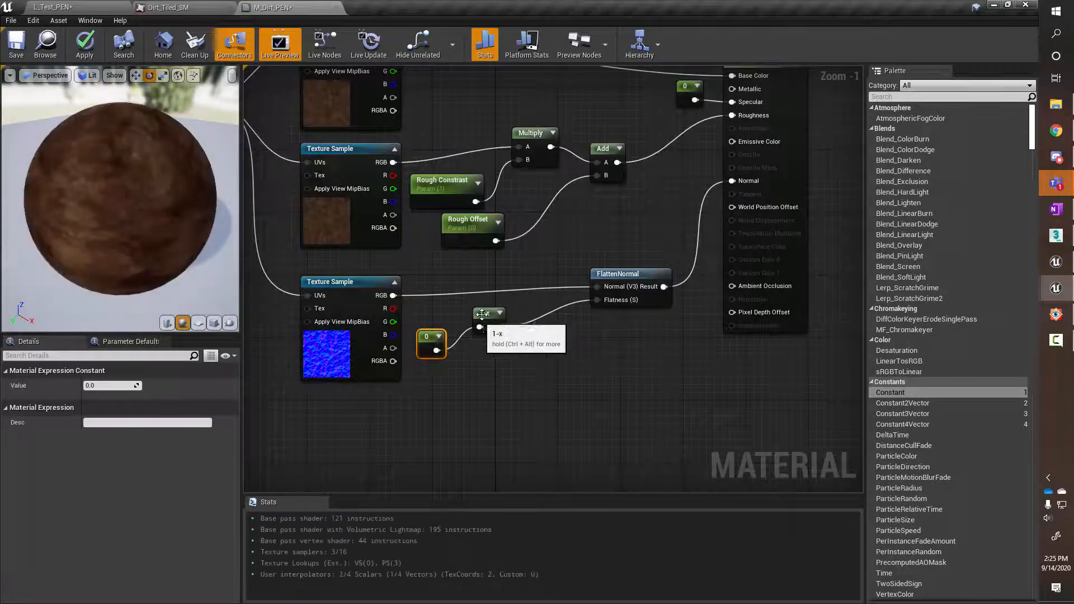
{"action": "left_click", "coordinate": [482, 317]}
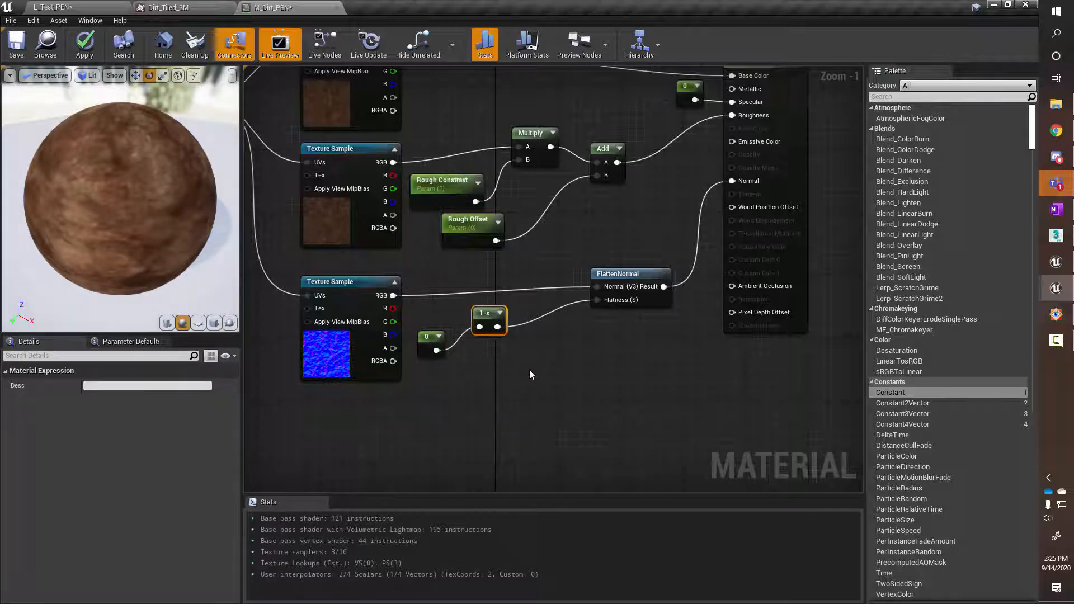
{"action": "left_click_drag", "start_coordinate": [453, 346], "coordinate": [480, 327]}
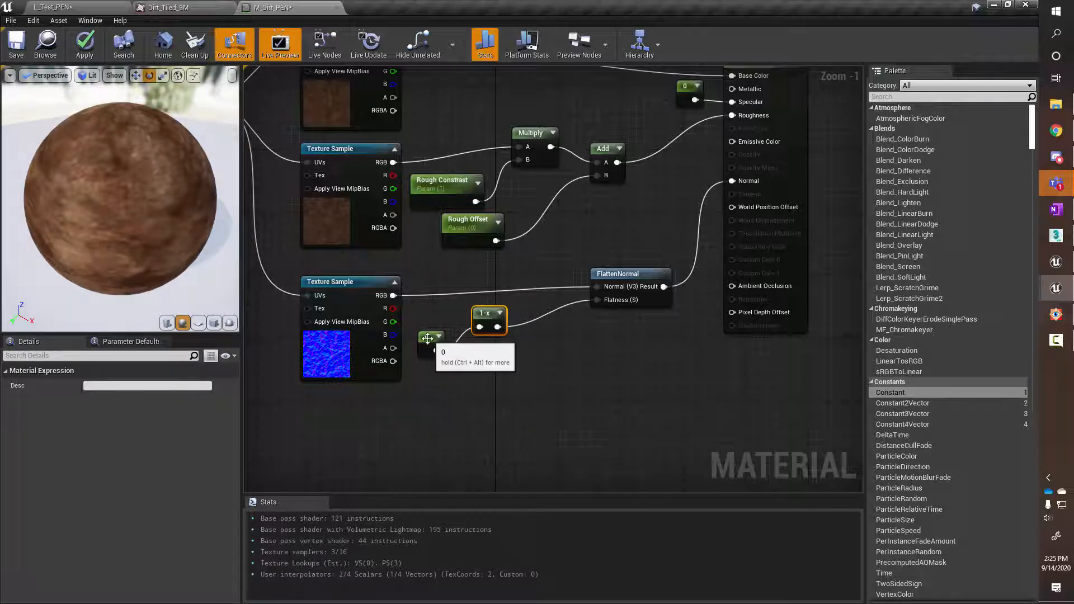
Convert the constant feeding the 1-x node to a parameter named Normal Amount, and space the two nodes apart
{"action": "right_click", "coordinate": [431, 352]}
{"action": "key", "text": "Escape"}
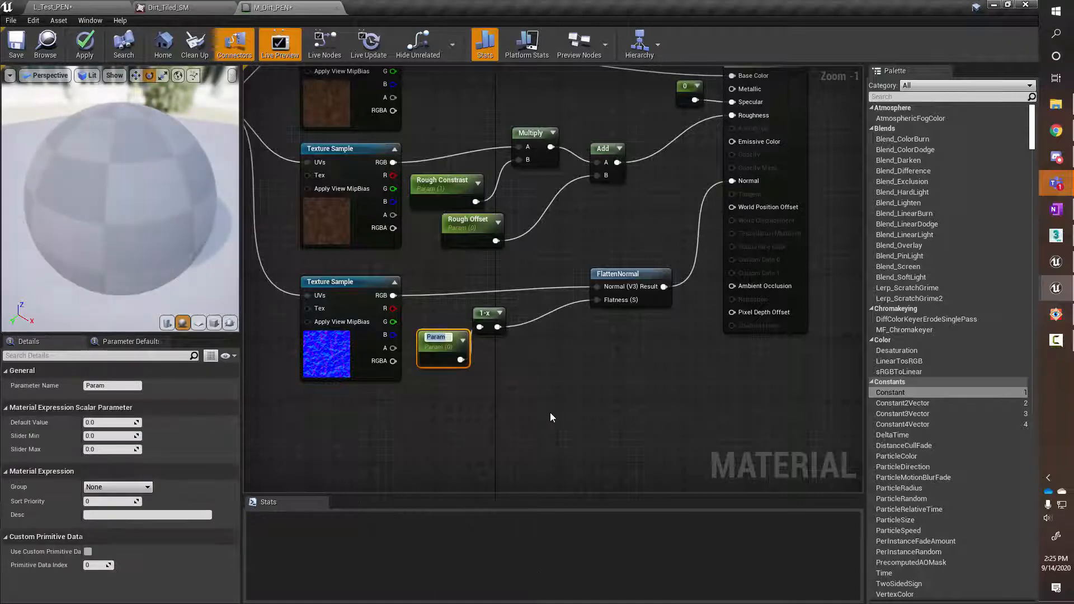
{"action": "key", "text": "BackSpace"}
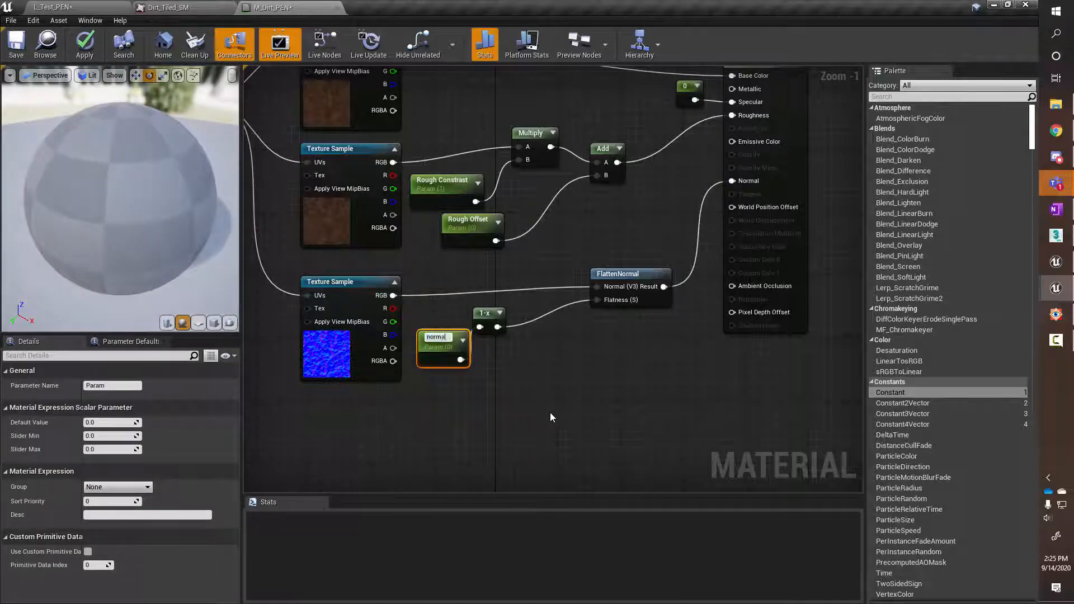
{"action": "type", "text": "N"}
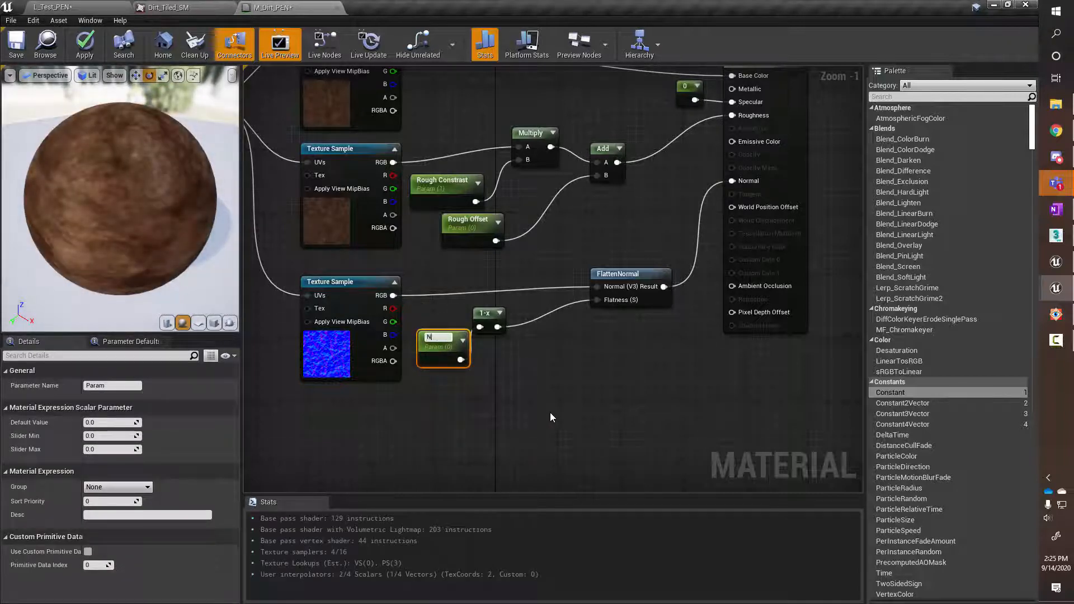
{"action": "type", "text": "ormal Amount"}
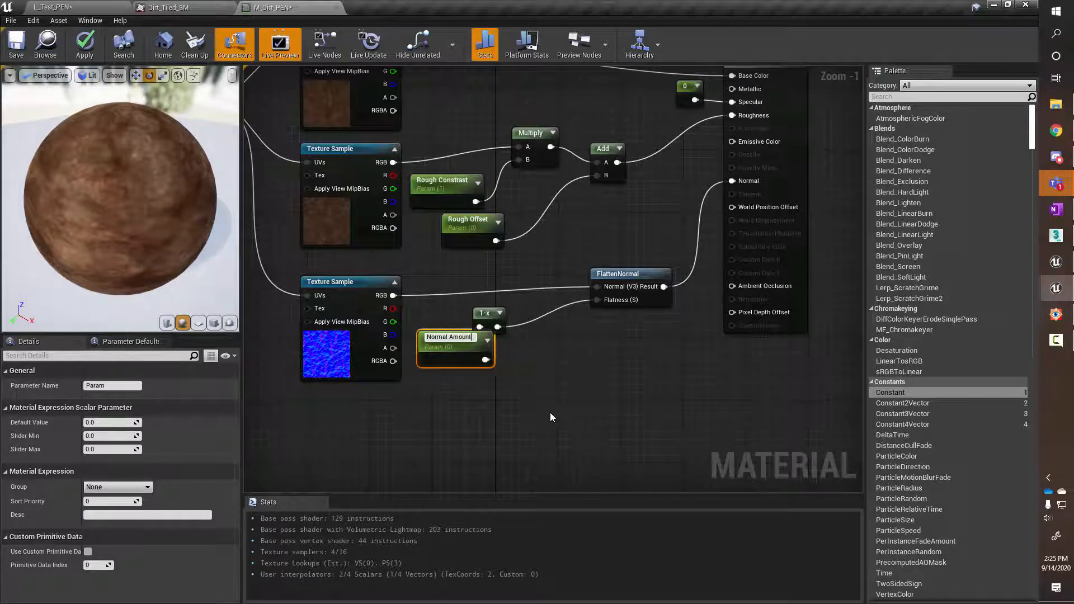
{"action": "key", "text": "Return"}
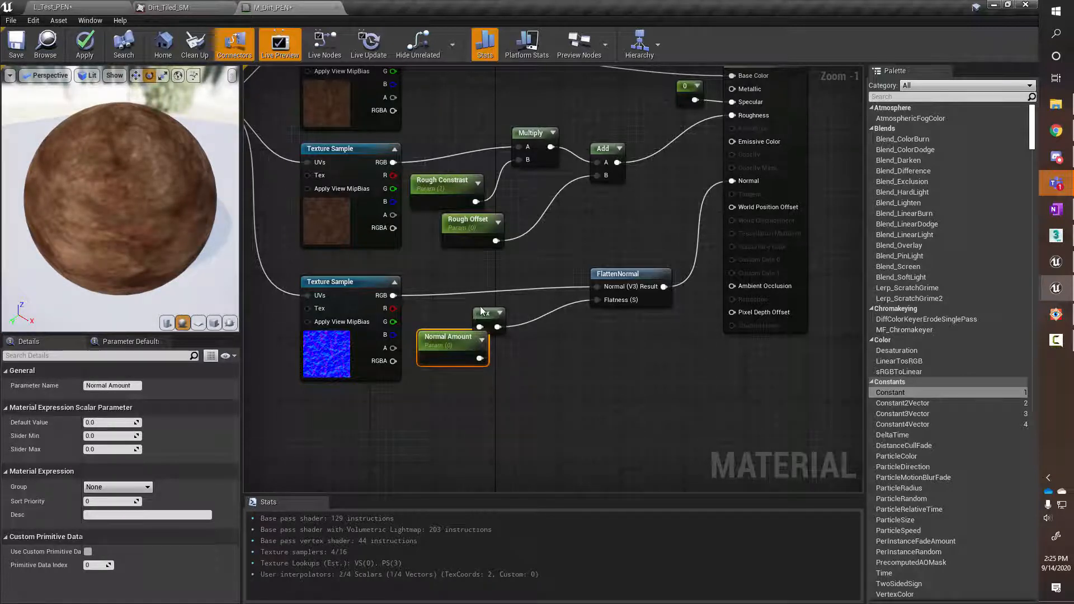
{"action": "left_click_drag", "start_coordinate": [483, 313], "coordinate": [535, 305]}
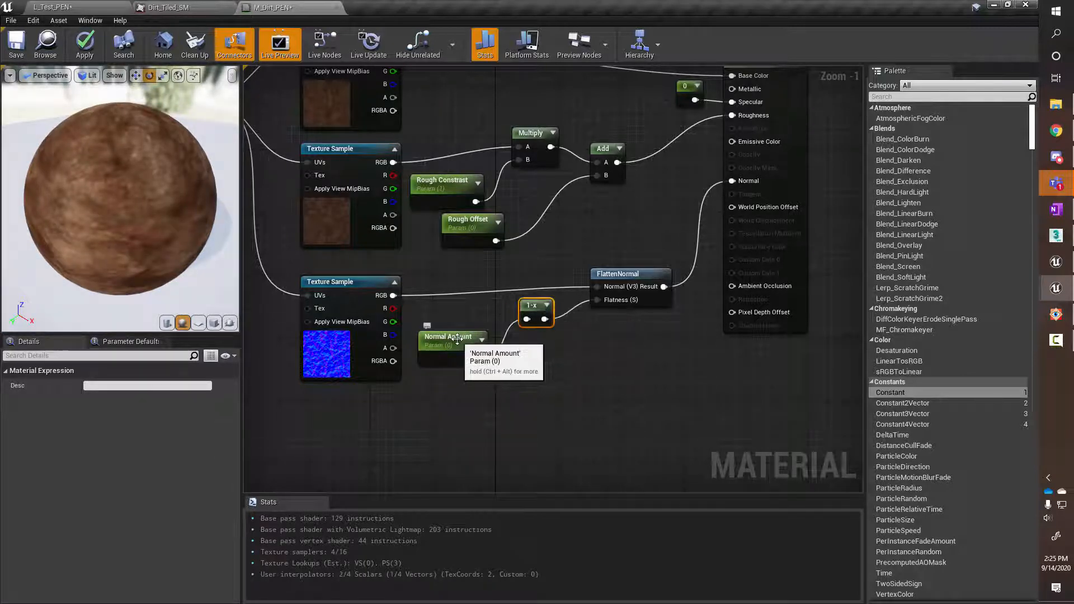
{"action": "left_click_drag", "start_coordinate": [462, 330], "coordinate": [471, 314]}
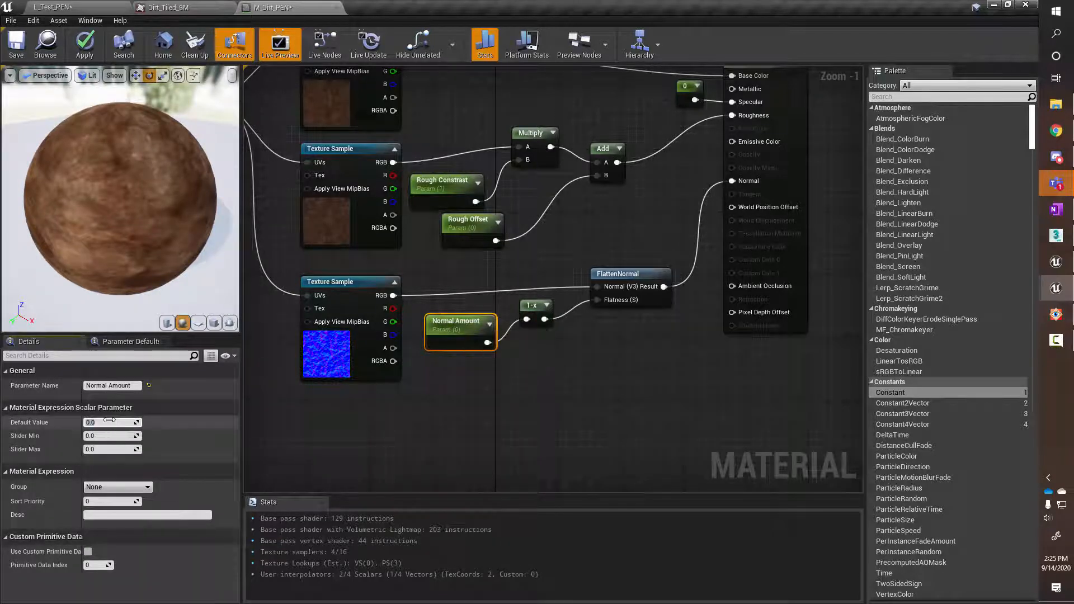
Set the Normal Amount parameter's default value to 1 and apply the material changes
{"action": "type", "text": "1"}
{"action": "key", "text": "Return"}
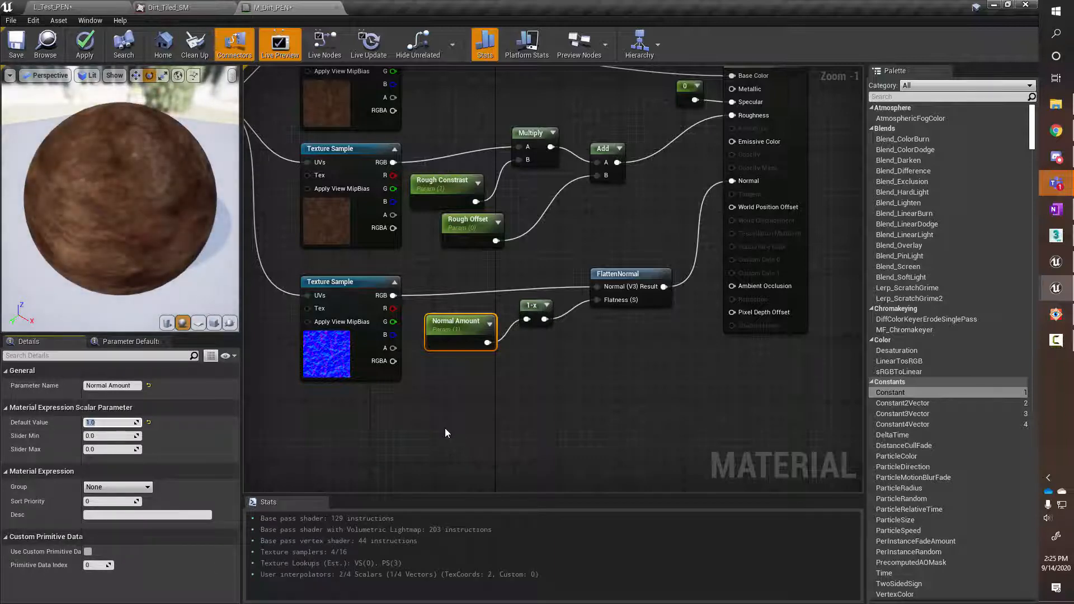
{"action": "left_click", "coordinate": [85, 44]}
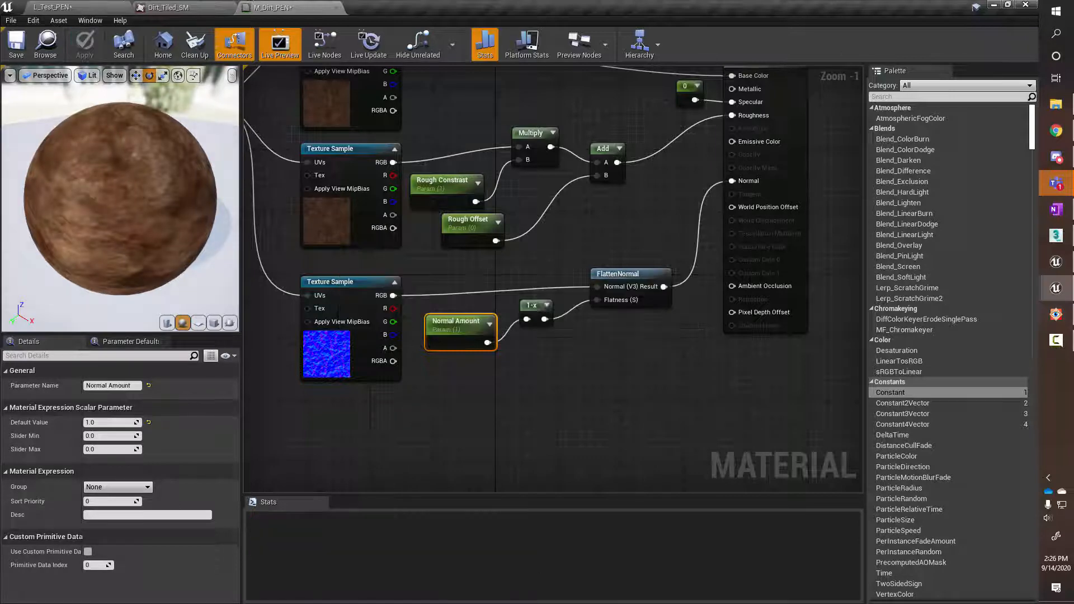
Bring the MI_Dirt_PEN instance window back into view and place it over the L_Test_PEN level
{"action": "left_click_drag", "start_coordinate": [1073, 55], "coordinate": [734, 54]}
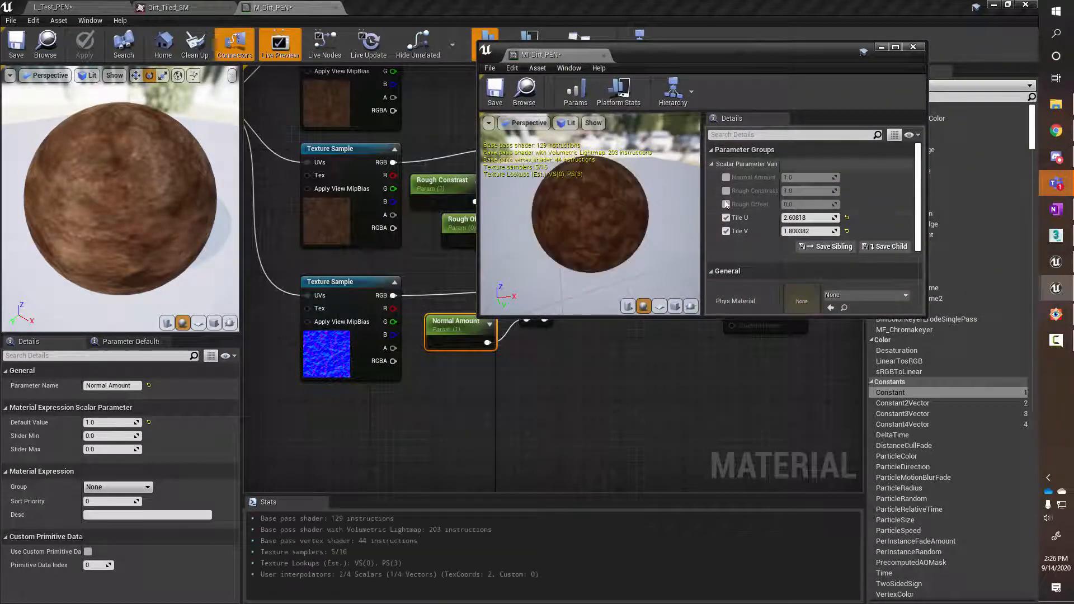
{"action": "left_click_drag", "start_coordinate": [713, 52], "coordinate": [802, 38]}
{"action": "left_click", "coordinate": [102, 7]}
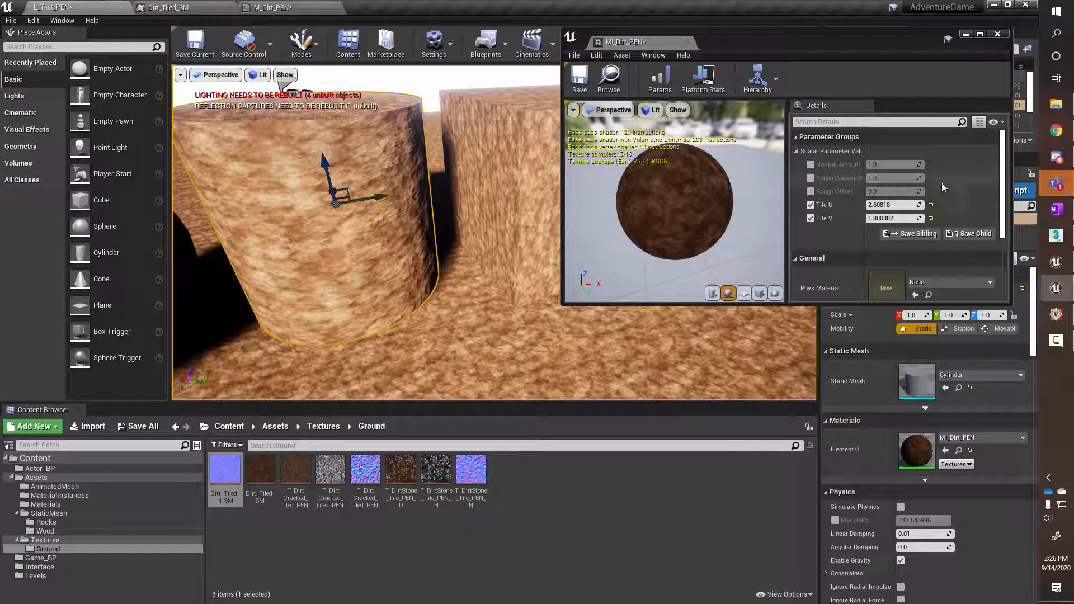
Enable the Normal Amount override in MI_Dirt_PEN and set it to 0
{"action": "left_click", "coordinate": [811, 165]}
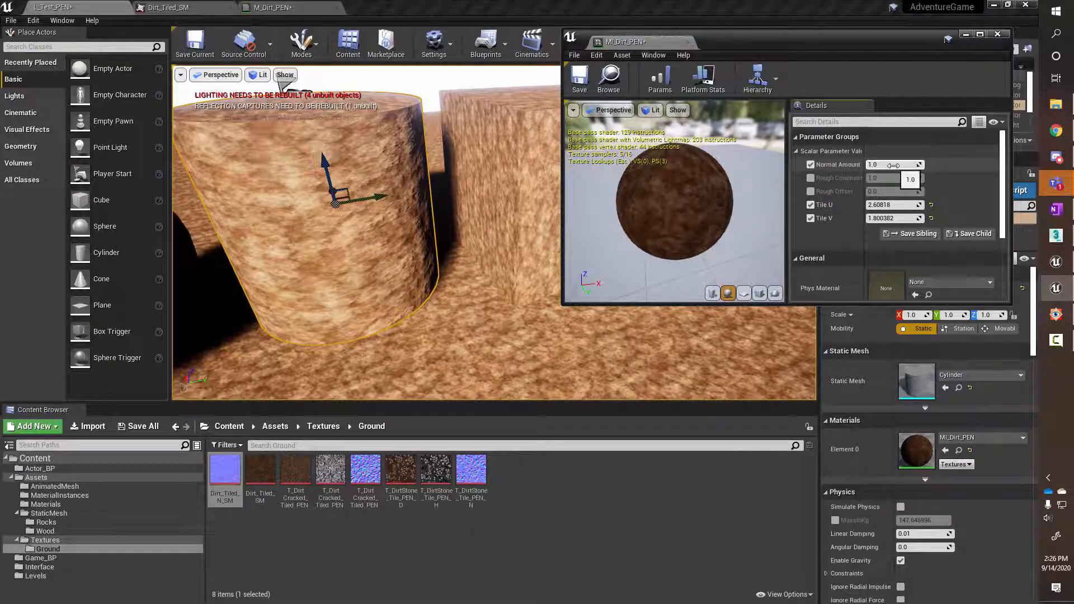
{"action": "mouse_move", "coordinate": [895, 165]}
{"action": "left_mouse_down"}
{"action": "mouse_move", "coordinate": [951, 165]}
{"action": "mouse_move", "coordinate": [891, 166]}
{"action": "left_mouse_up"}
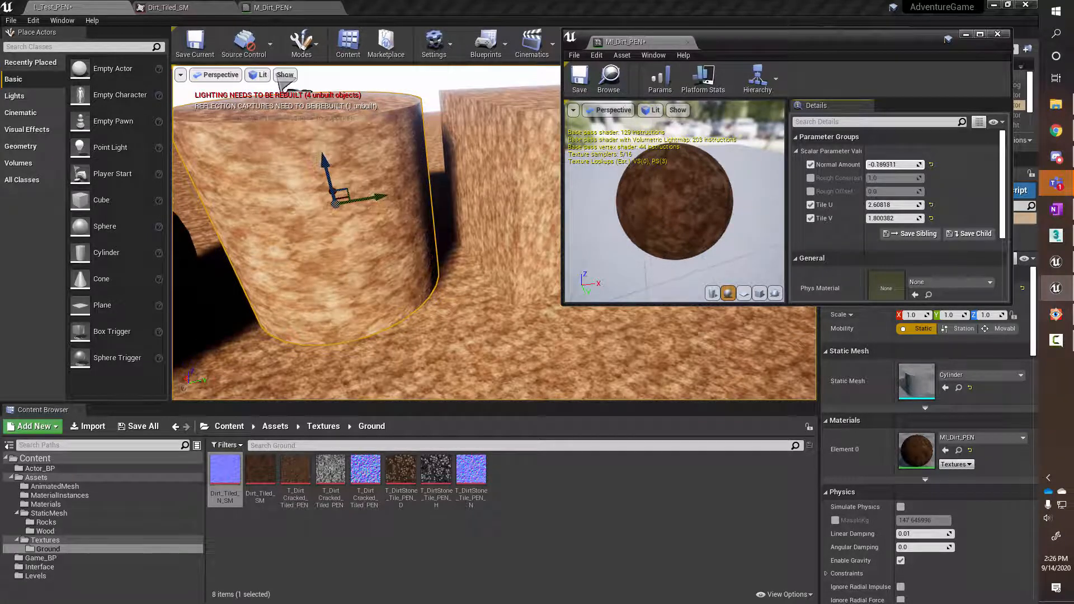
{"action": "left_click", "coordinate": [931, 164]}
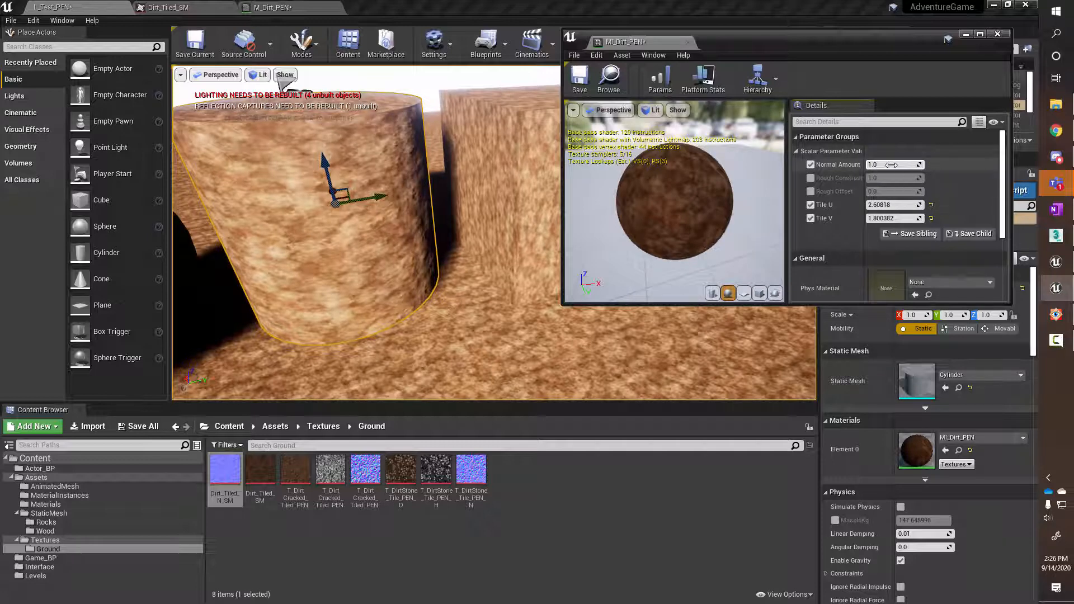
{"action": "type", "text": "0"}
{"action": "key", "text": "Return"}
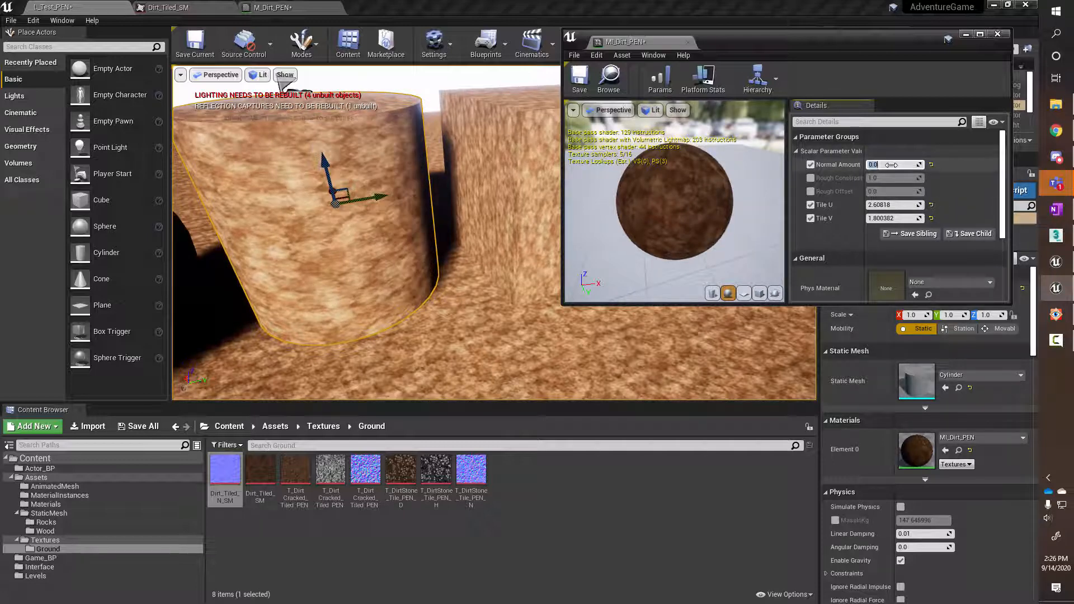
Set the Normal Amount override in MI_Dirt_PEN to 1, keeping the parameter groups expanded
{"action": "type", "text": "1"}
{"action": "key", "text": "Return"}
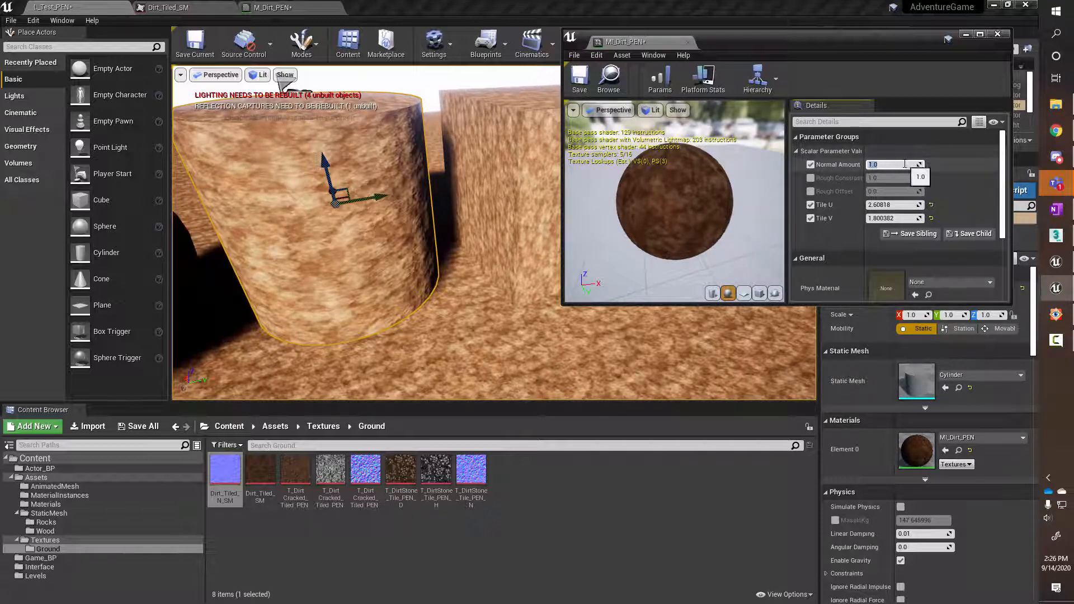
{"action": "left_click", "coordinate": [910, 138]}
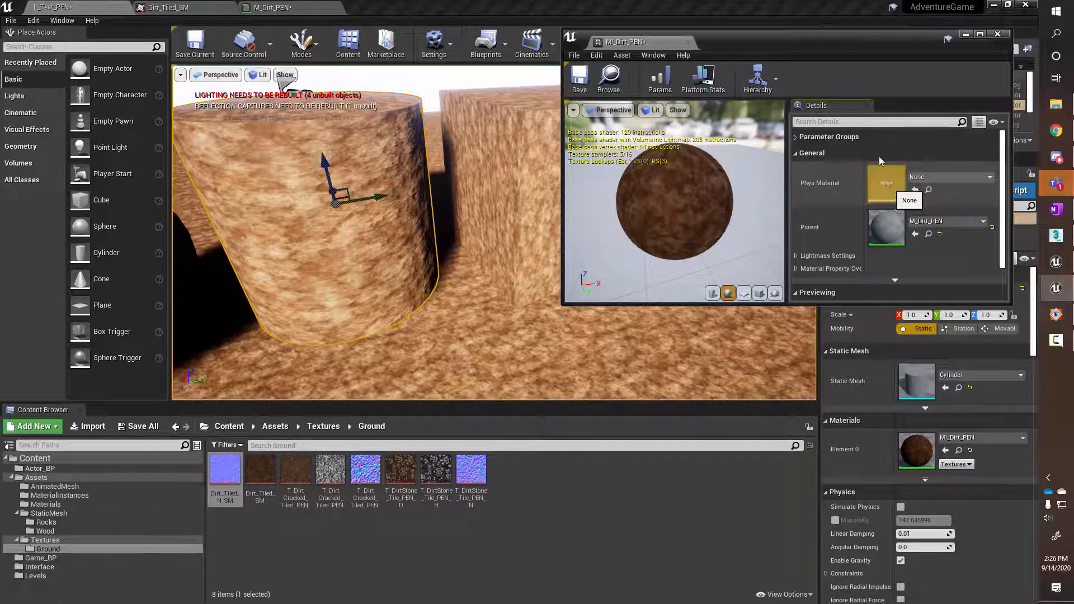
{"action": "left_click", "coordinate": [797, 138]}
Try Normal Amount values up to about 59 on the level meshes and settle on about 1.18
{"action": "left_click_drag", "start_coordinate": [893, 165], "coordinate": [963, 165]}
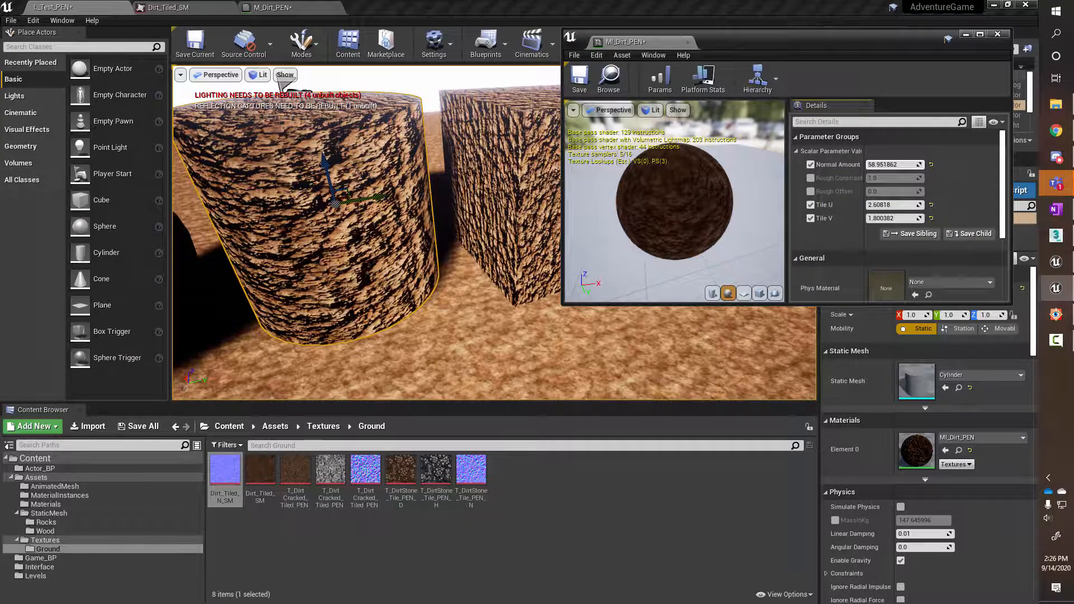
{"action": "left_click_drag", "start_coordinate": [895, 164], "coordinate": [866, 165]}
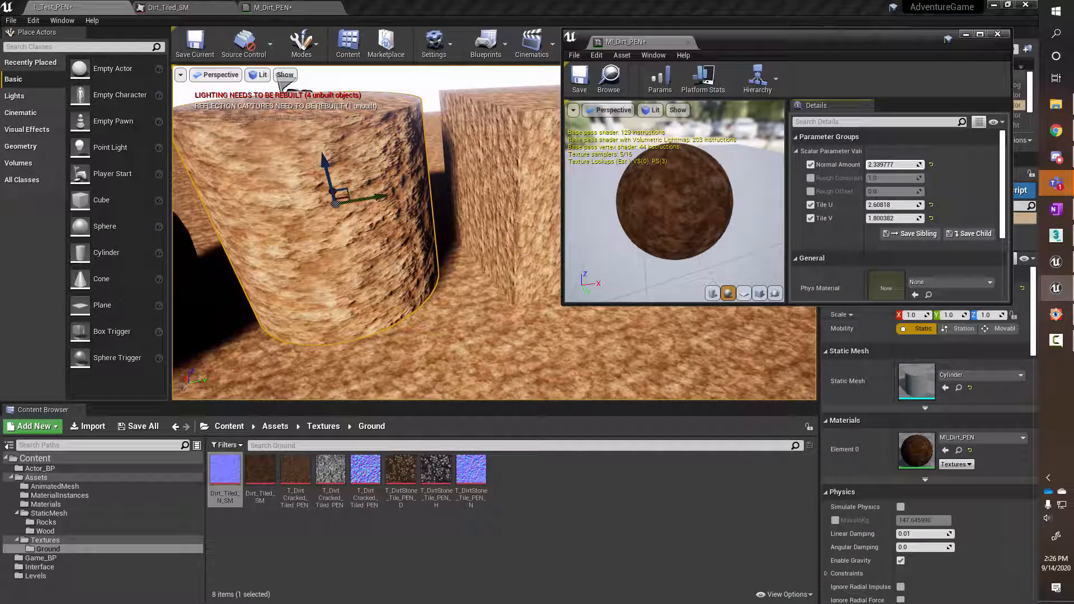
{"action": "mouse_move", "coordinate": [895, 165]}
{"action": "left_mouse_down"}
{"action": "mouse_move", "coordinate": [951, 164]}
{"action": "mouse_move", "coordinate": [897, 164]}
{"action": "left_mouse_up"}
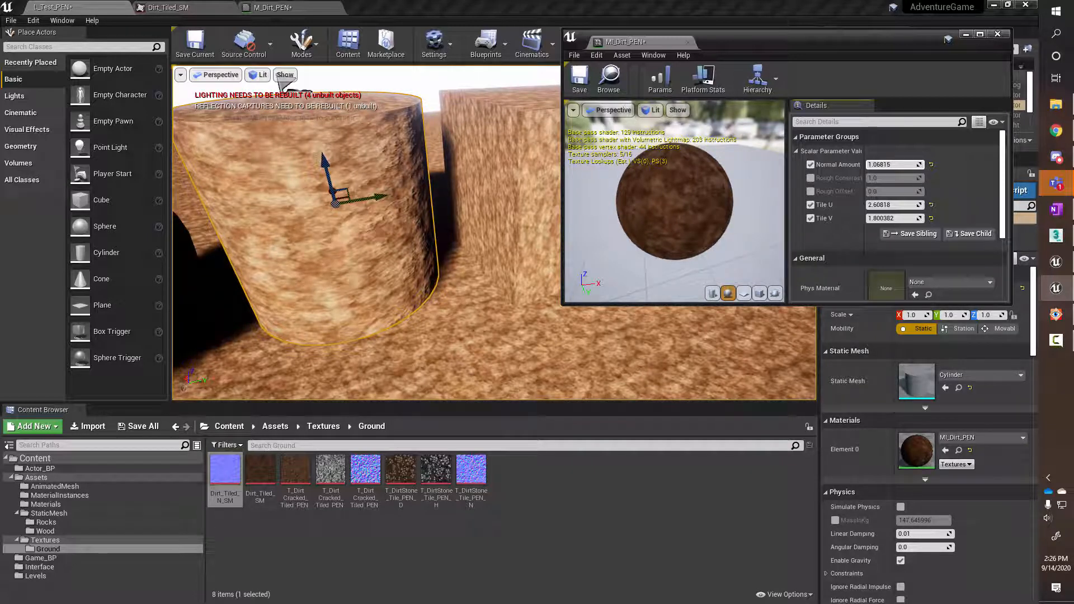
{"action": "left_click_drag", "start_coordinate": [896, 165], "coordinate": [894, 164]}
{"action": "mouse_move", "coordinate": [226, 481]}
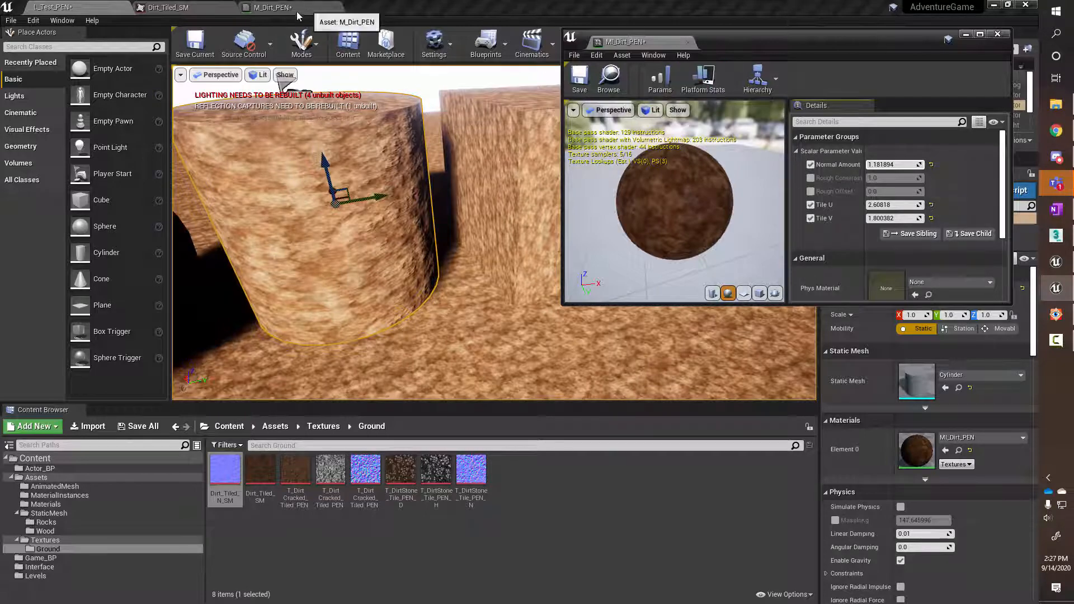
Dock the MI_Dirt_PEN instance window among the main editor's documents and return to the M_Dirt_PEN graph
{"action": "left_click", "coordinate": [274, 8]}
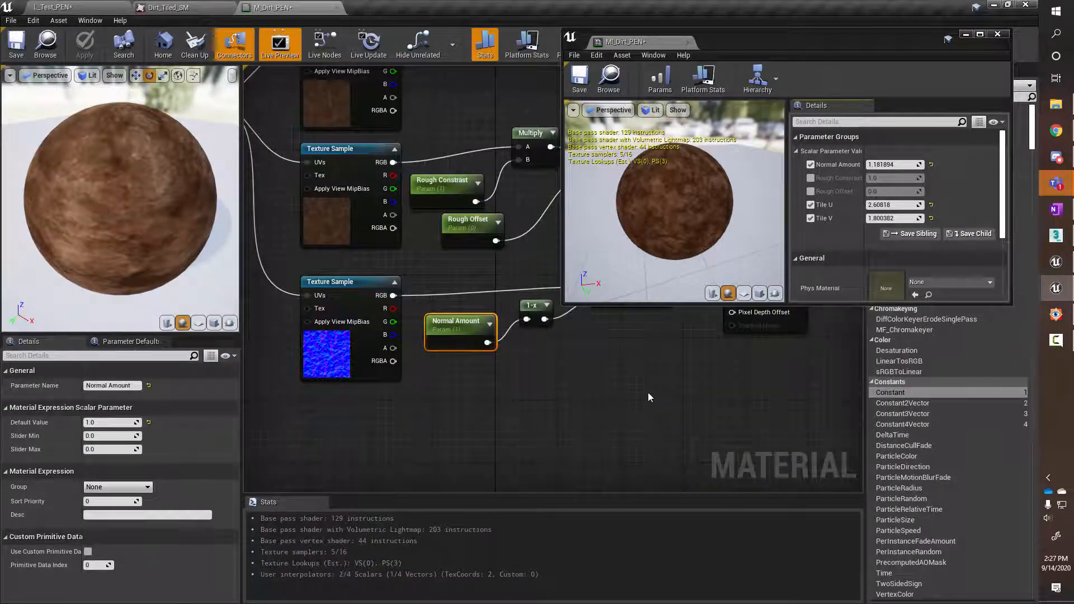
{"action": "right_click_drag", "start_coordinate": [648, 391], "coordinate": [702, 439]}
{"action": "left_click_drag", "start_coordinate": [672, 45], "coordinate": [603, 7]}
{"action": "left_click", "coordinate": [305, 9]}
{"action": "scroll", "coordinate": [644, 375], "scroll_direction": "down", "scroll_amount": 1}
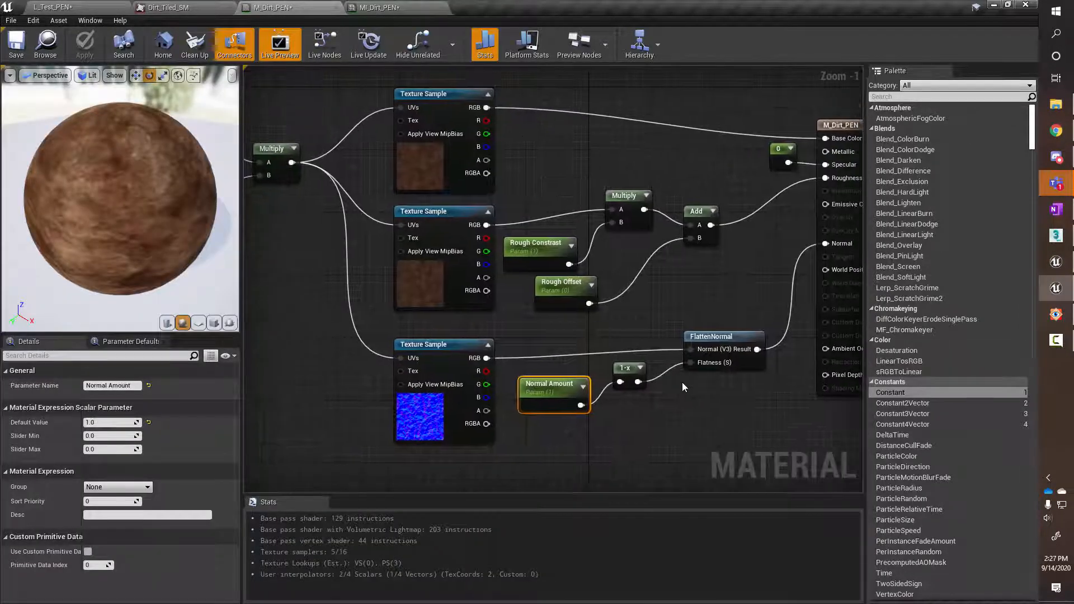
Examine the M_Dirt_PEN graph from the tiling nodes through the roughness and normal branches to the material output
{"action": "right_click_drag", "start_coordinate": [740, 407], "coordinate": [759, 389]}
{"action": "scroll", "coordinate": [703, 401], "scroll_direction": "down", "scroll_amount": 1}
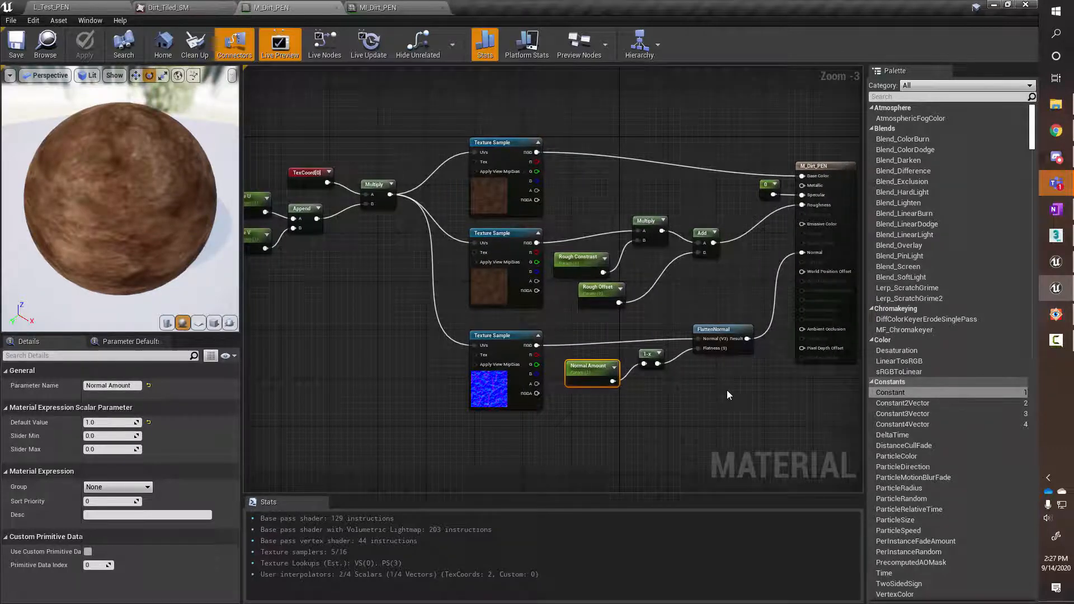
{"action": "right_click_drag", "start_coordinate": [265, 208], "coordinate": [299, 197]}
{"action": "right_click_drag", "start_coordinate": [455, 327], "coordinate": [417, 311]}
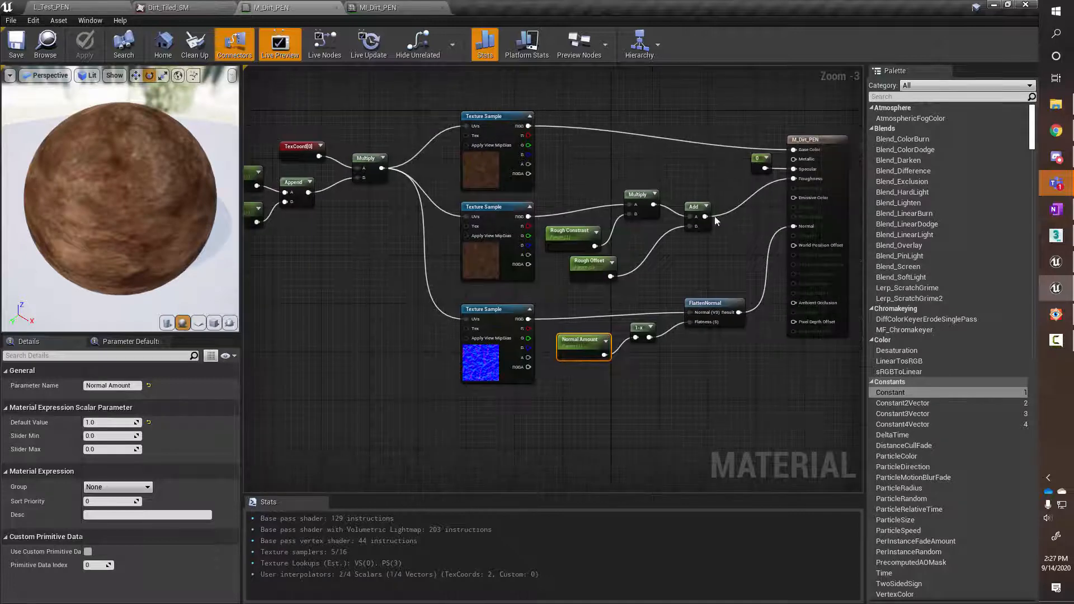
{"action": "right_click_drag", "start_coordinate": [726, 253], "coordinate": [681, 269]}
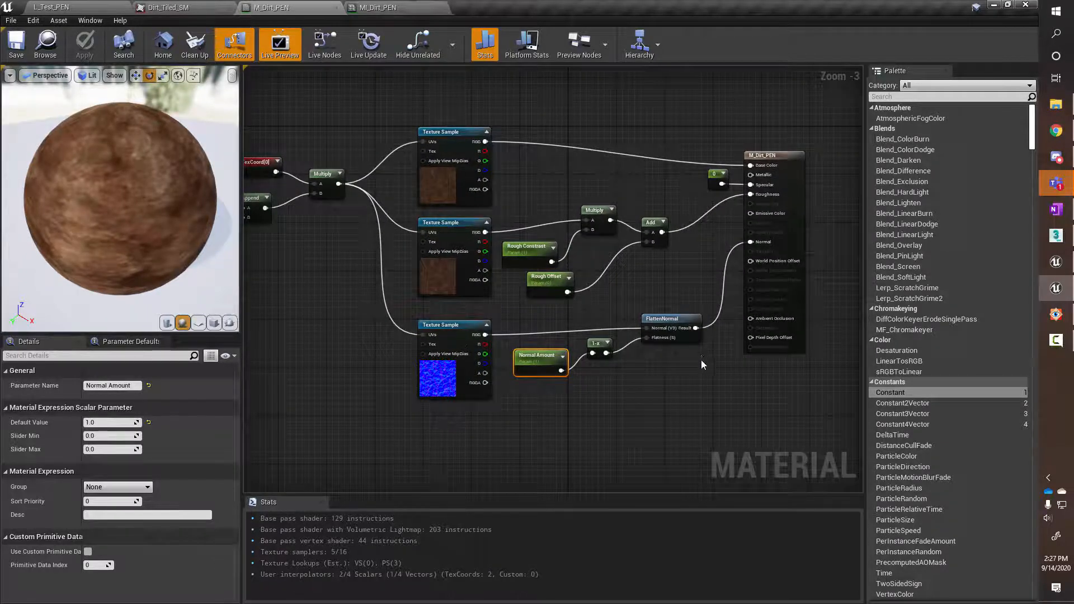
{"action": "right_click_drag", "start_coordinate": [707, 377], "coordinate": [637, 385]}
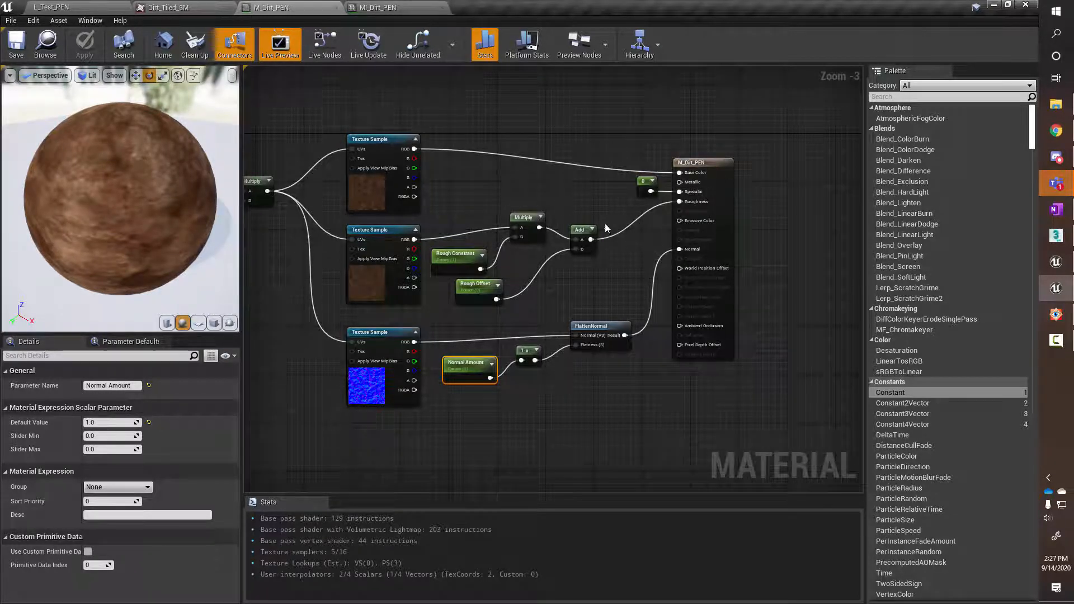
{"action": "left_click_drag", "start_coordinate": [441, 191], "coordinate": [624, 301]}
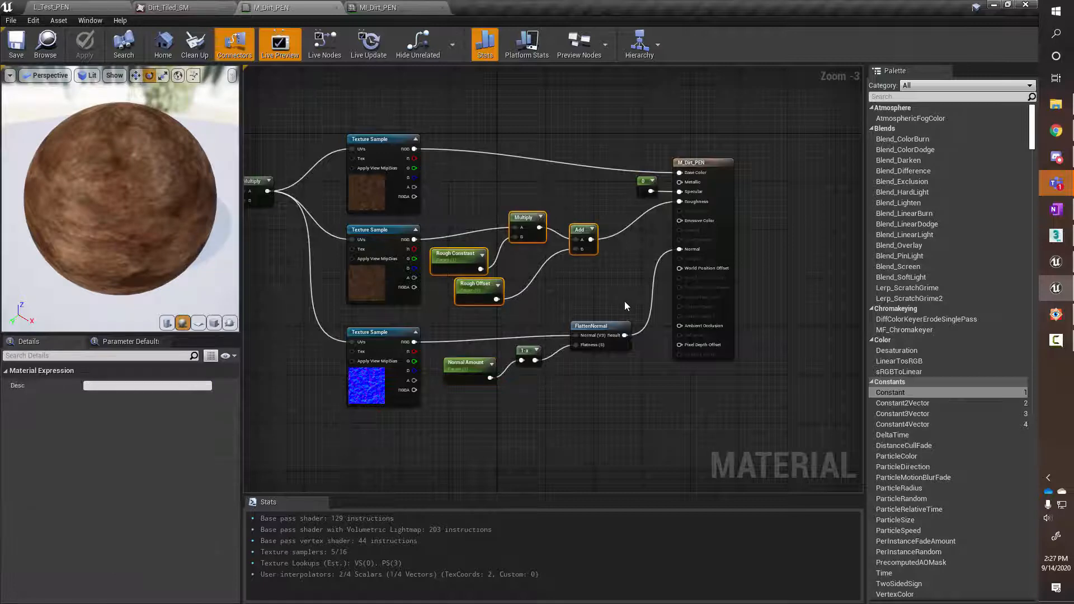
{"action": "right_click_drag", "start_coordinate": [631, 258], "coordinate": [614, 281]}
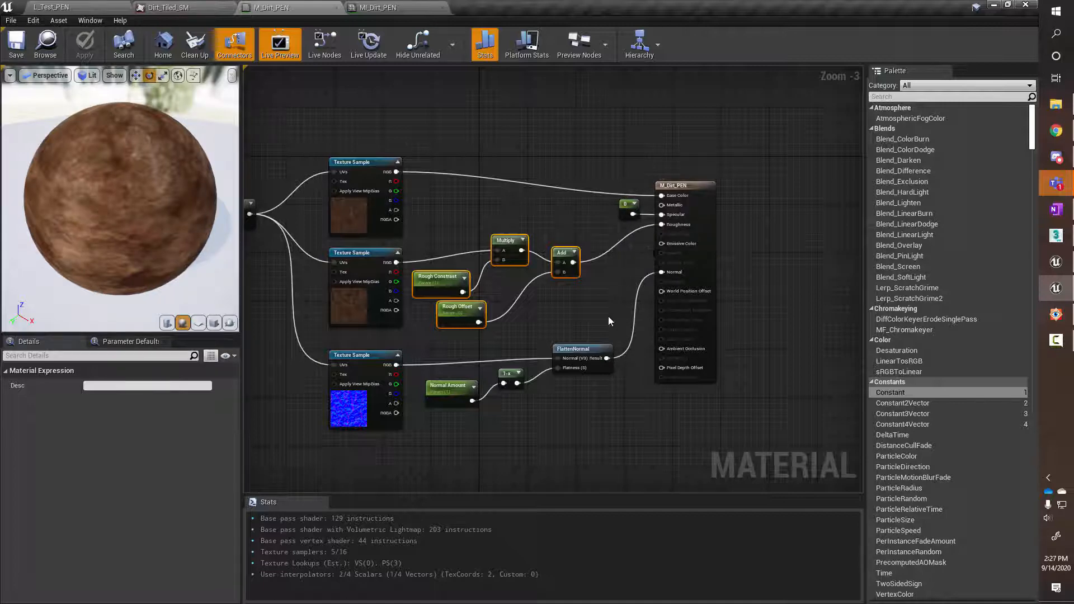
{"action": "right_click_drag", "start_coordinate": [609, 317], "coordinate": [747, 273]}
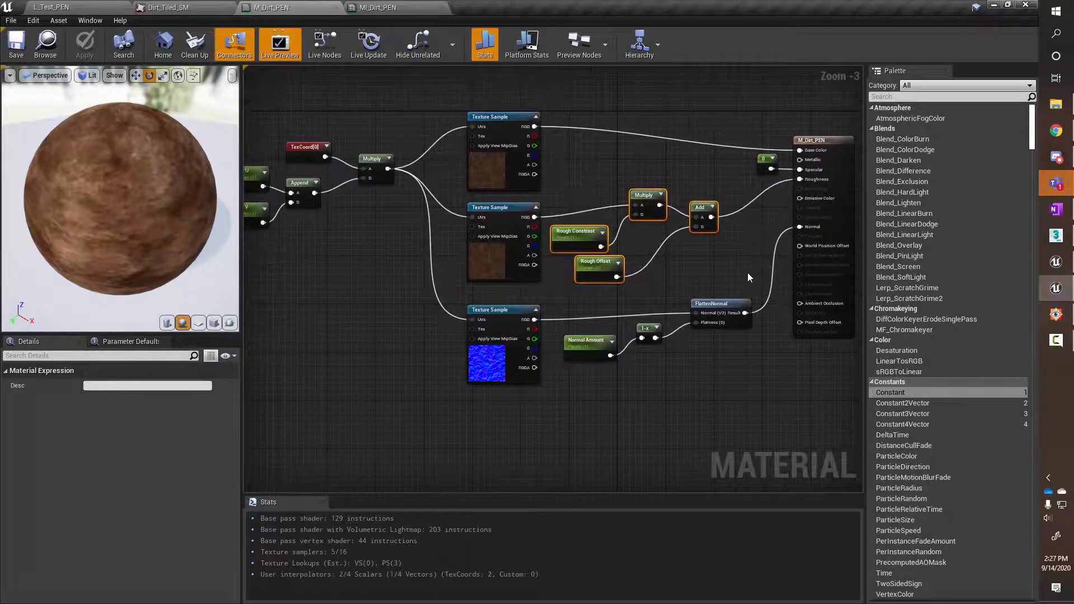
{"action": "scroll", "coordinate": [747, 273], "scroll_direction": "down", "scroll_amount": 1}
{"action": "scroll", "coordinate": [748, 273], "scroll_direction": "up", "scroll_amount": 1}
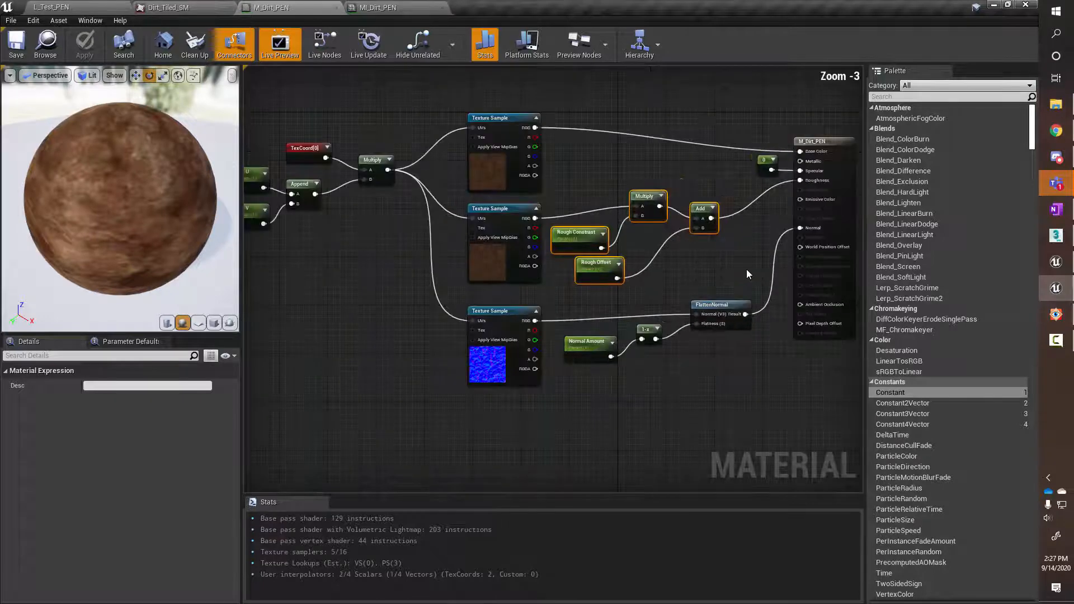
{"action": "right_click_drag", "start_coordinate": [745, 271], "coordinate": [746, 271]}
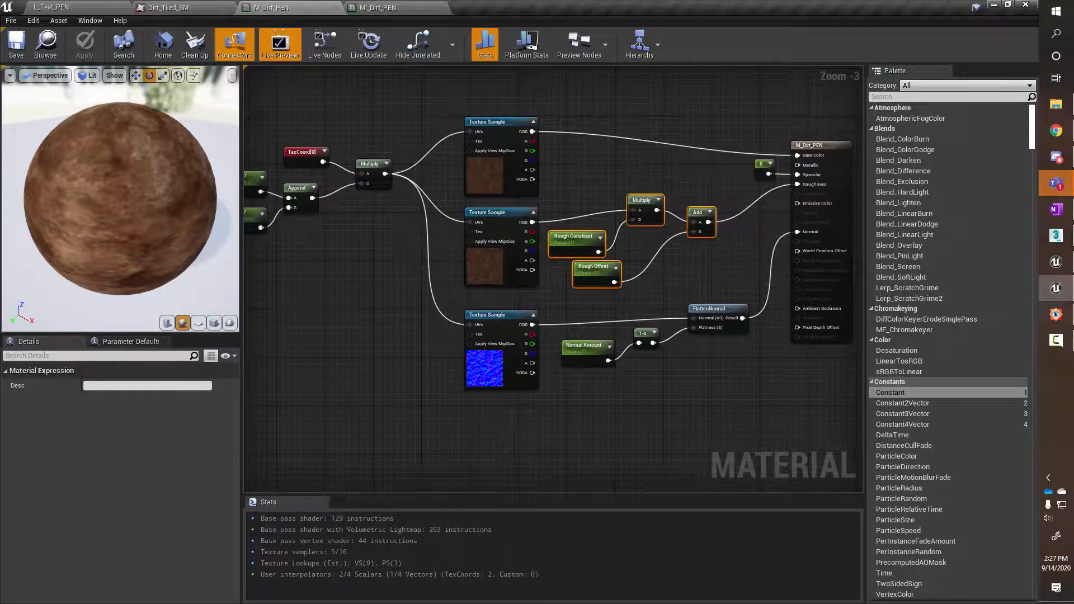
Select the three Texture Sample nodes in M_Dirt_PEN and convert them to parameters together
{"action": "left_click_drag", "start_coordinate": [492, 96], "coordinate": [531, 450]}
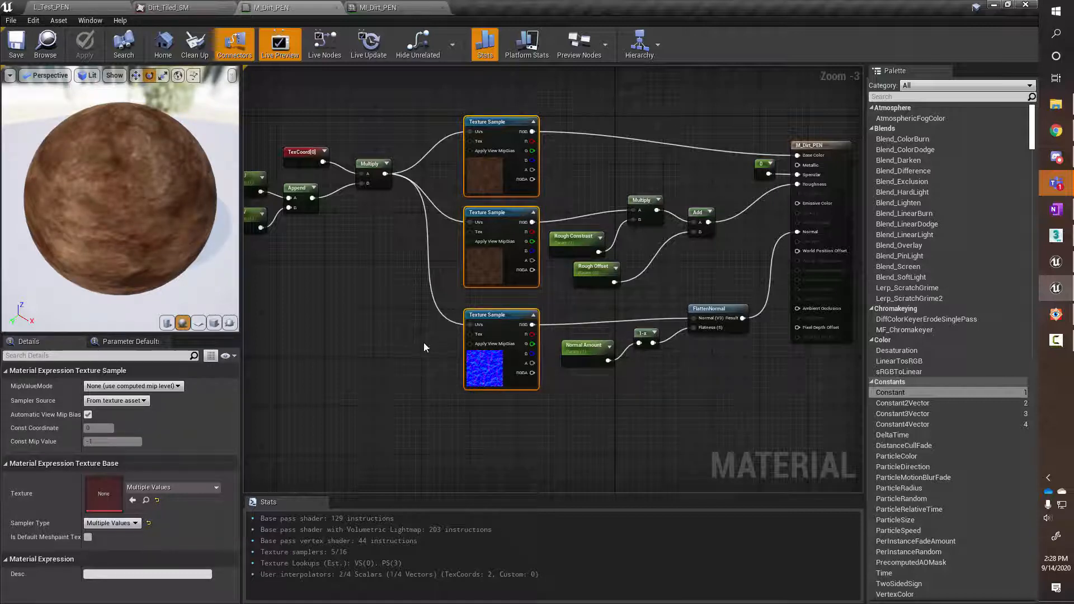
{"action": "left_click", "coordinate": [381, 8]}
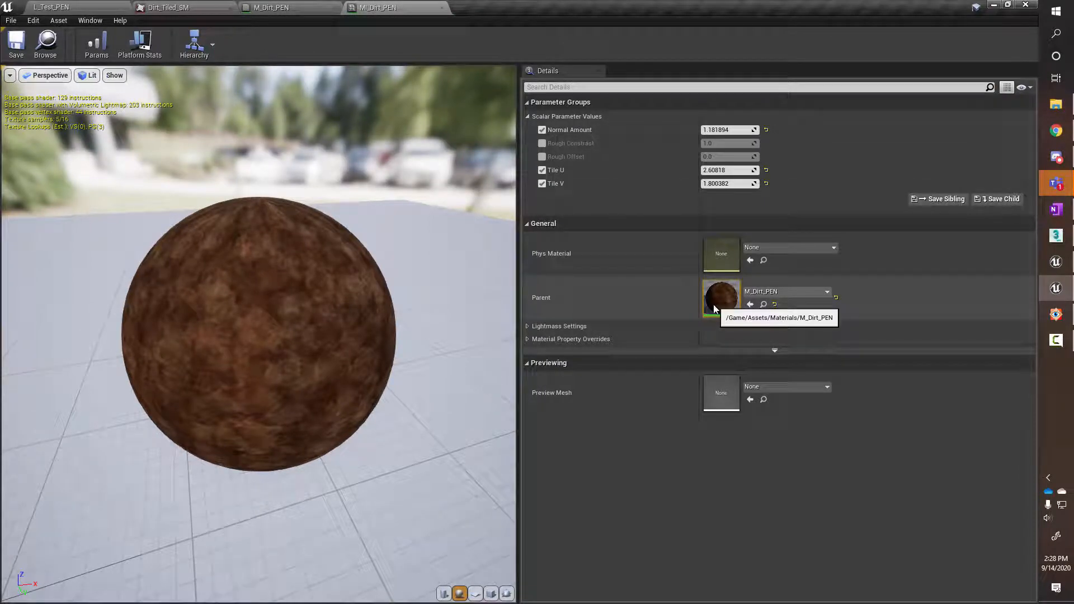
{"action": "left_click", "coordinate": [295, 7]}
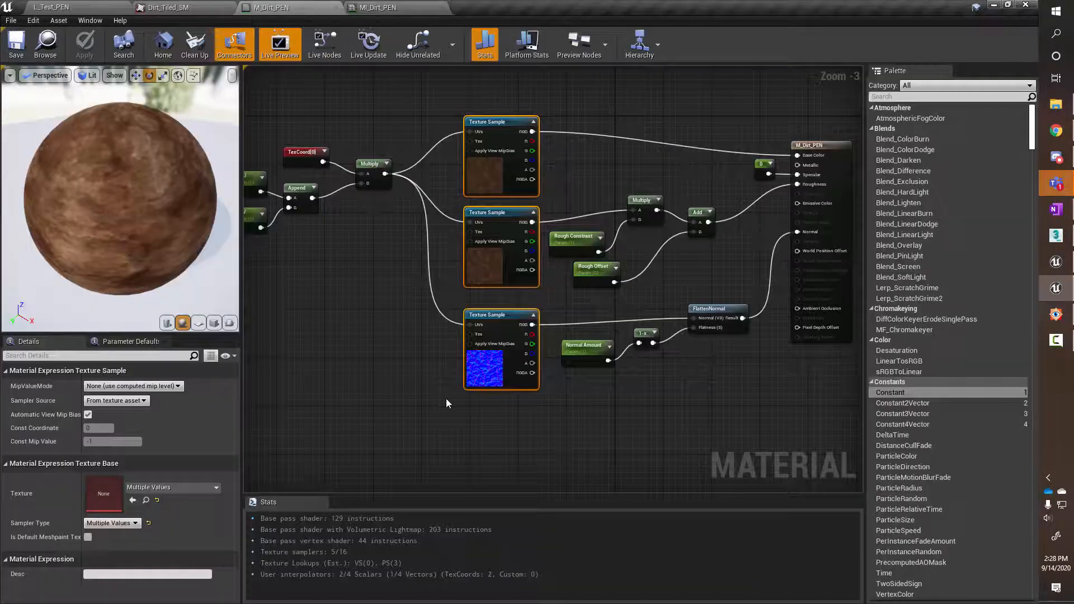
{"action": "right_click_drag", "start_coordinate": [447, 399], "coordinate": [411, 409]}
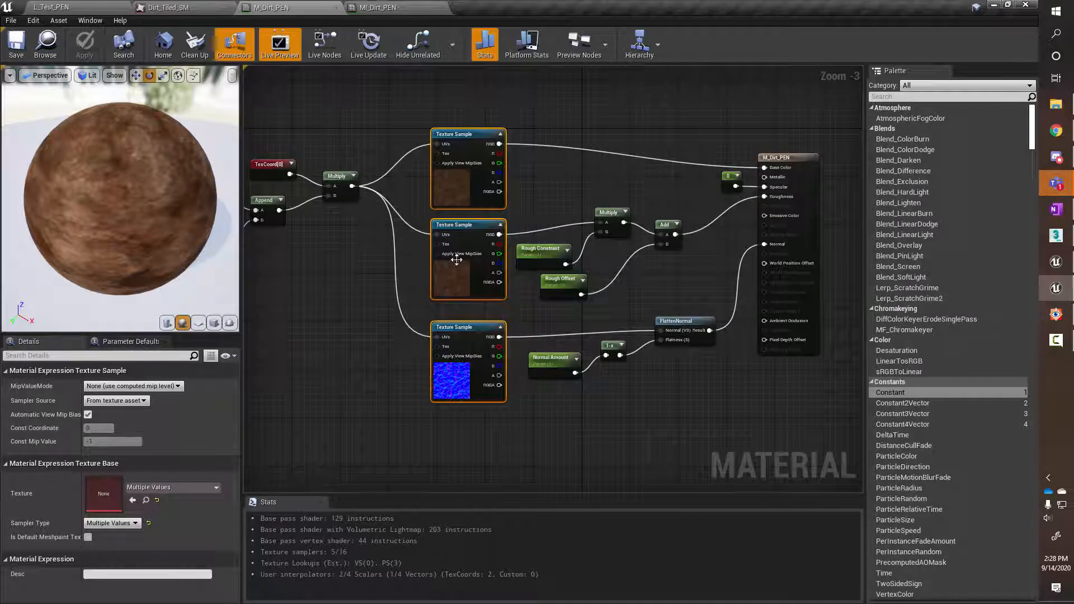
{"action": "right_click", "coordinate": [470, 325]}
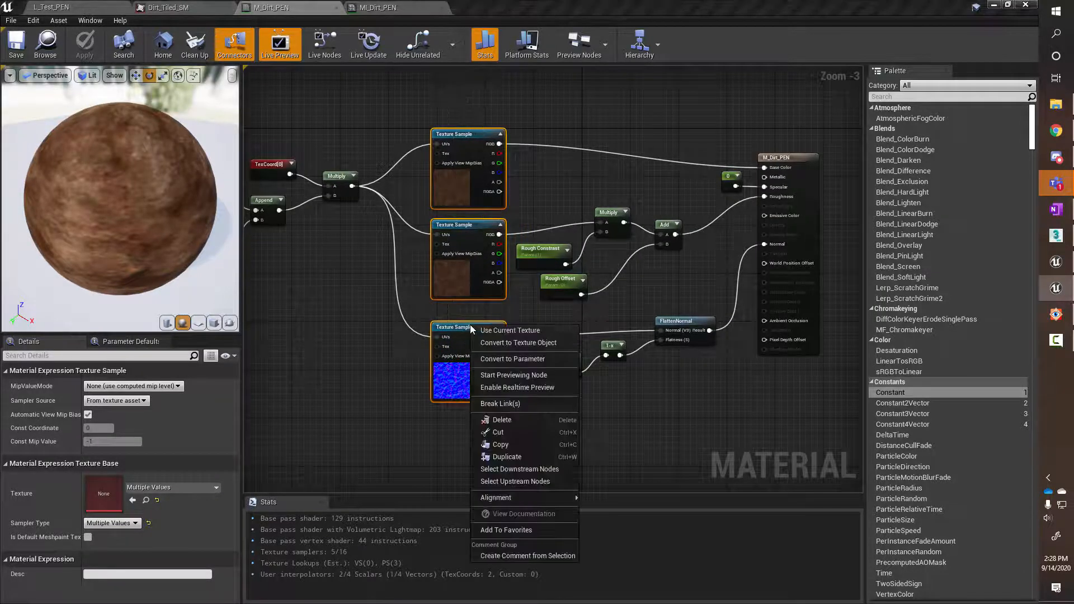
{"action": "left_click", "coordinate": [546, 360]}
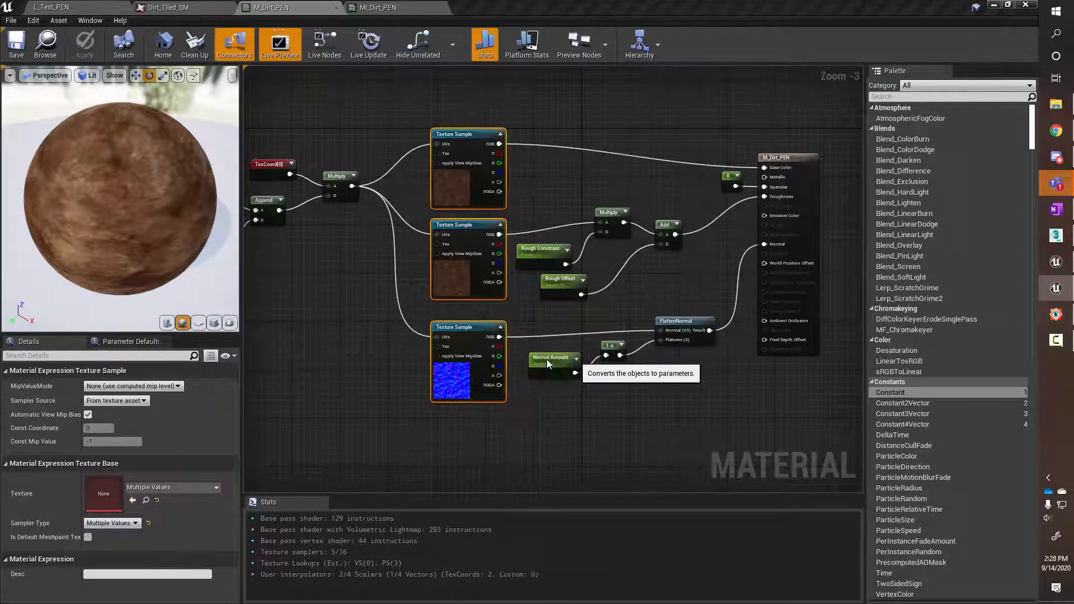
Rename the texture parameter feeding the Base Color input as Base Colour
{"action": "double_click", "coordinate": [463, 135]}
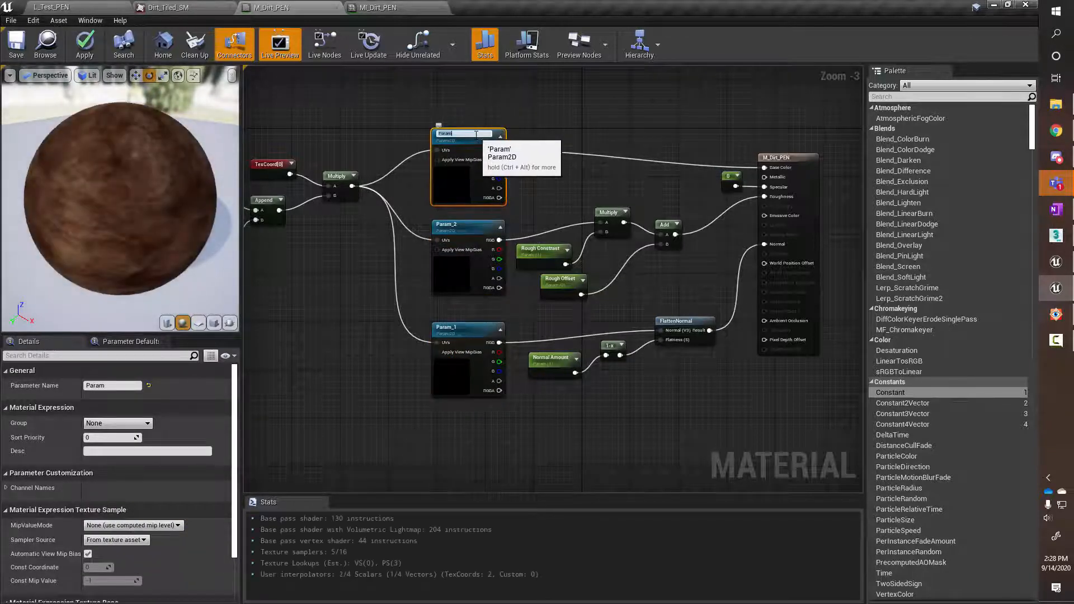
{"action": "type", "text": "Base"}
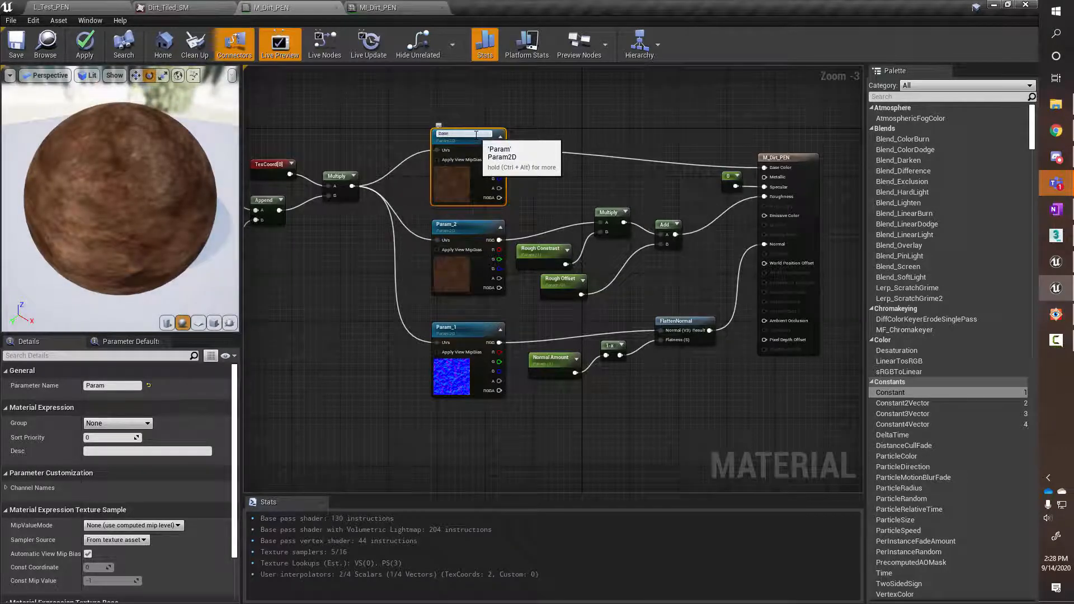
{"action": "type", "text": " Colour"}
{"action": "key", "text": "Return"}
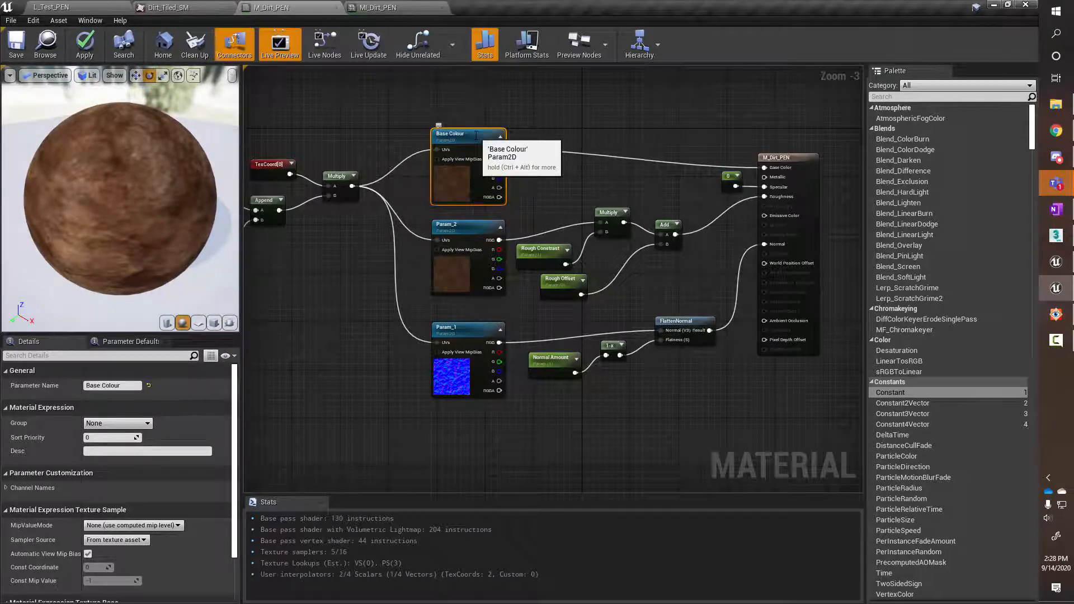
{"action": "double_click", "coordinate": [458, 226]}
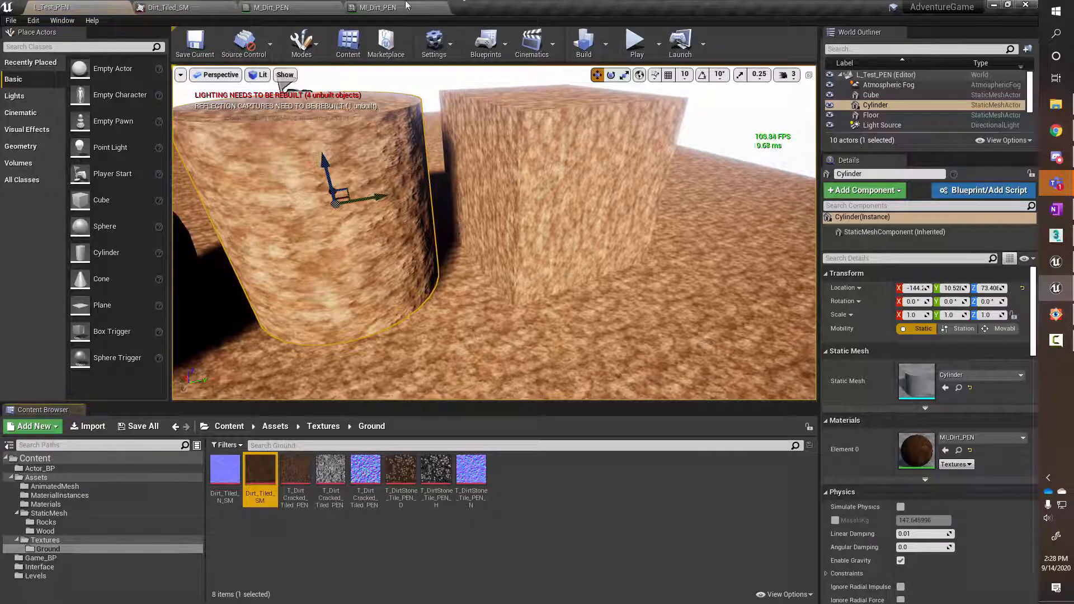
{"action": "left_click", "coordinate": [291, 7]}
{"action": "double_click", "coordinate": [457, 225]}
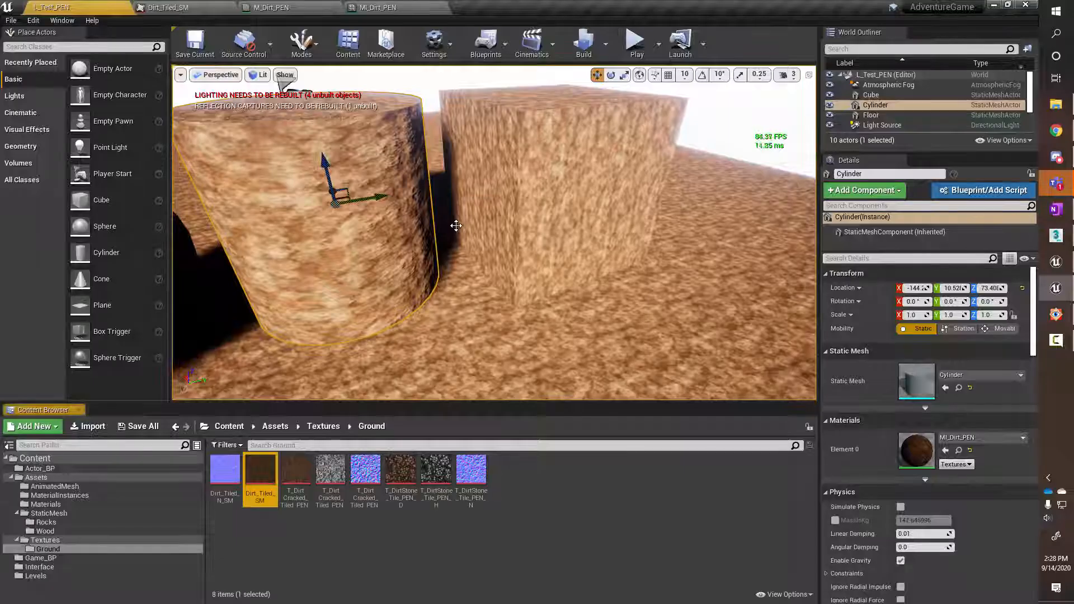
{"action": "left_click", "coordinate": [285, 7]}
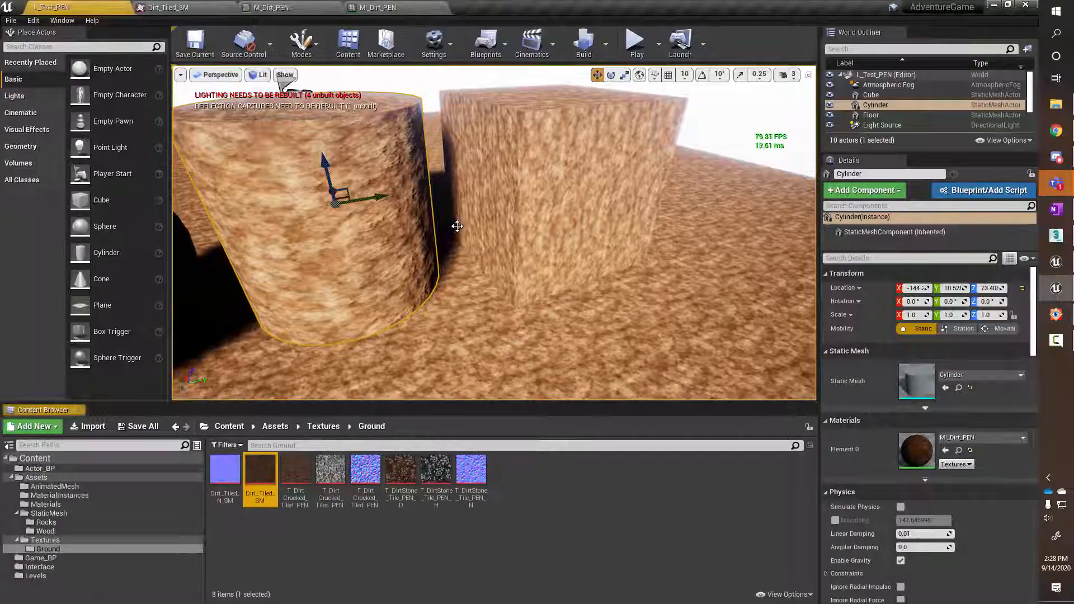
{"action": "double_click", "coordinate": [456, 225]}
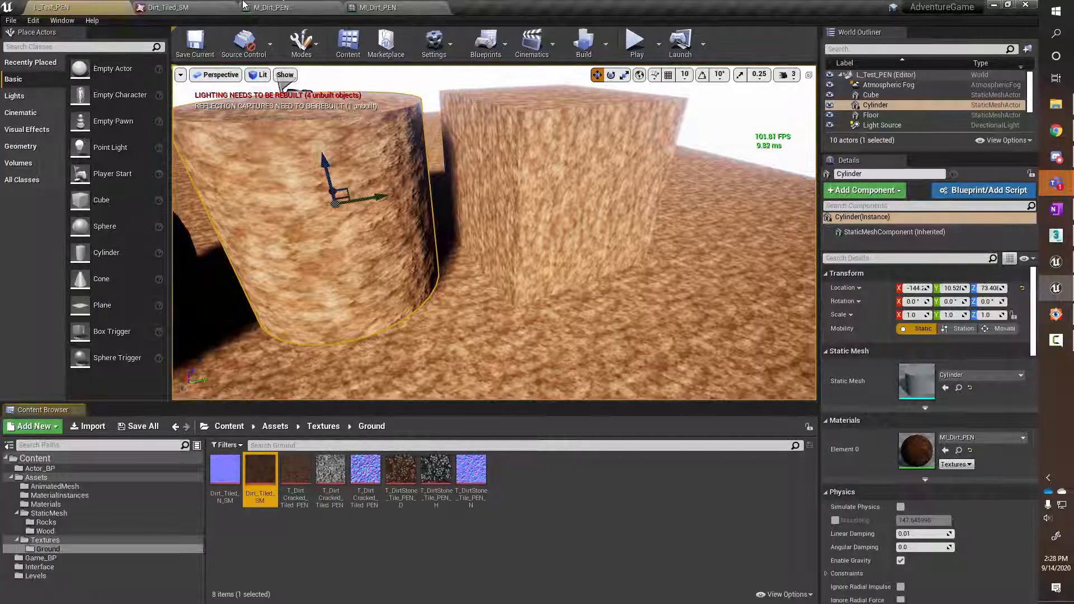
{"action": "left_click", "coordinate": [244, 5]}
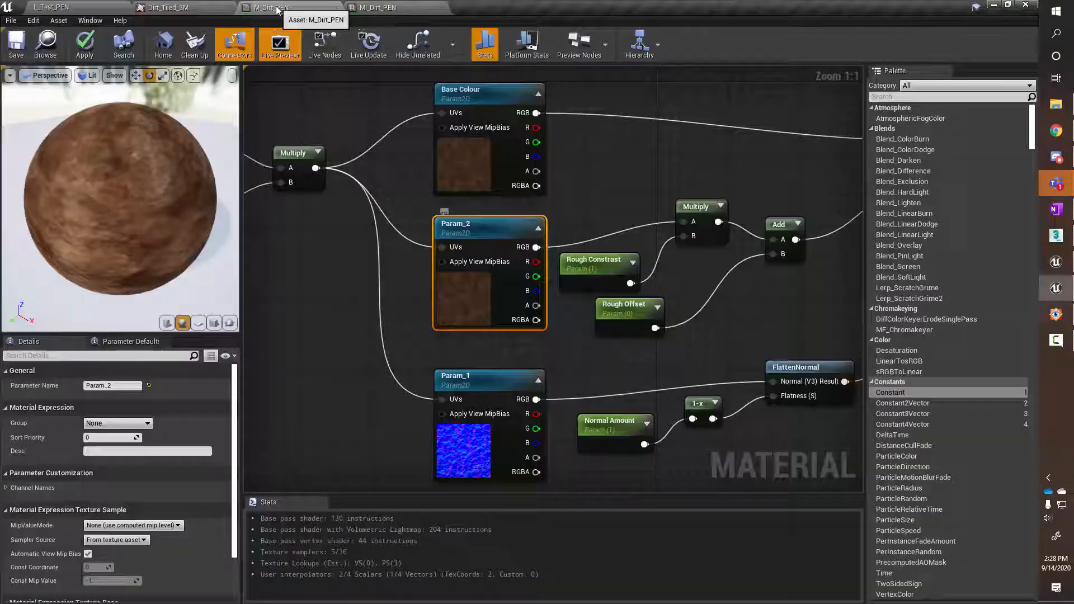
Rename the texture parameter feeding the roughness Multiply node, Param_2, as Roughness
{"action": "left_click", "coordinate": [469, 225]}
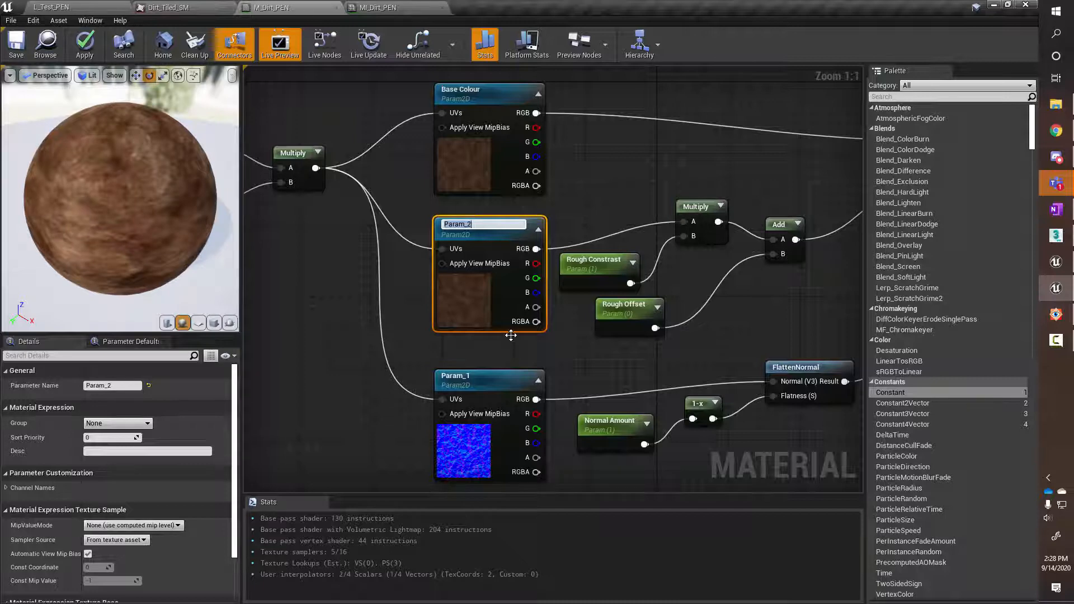
{"action": "type", "text": "Roughness"}
{"action": "key", "text": "Return"}
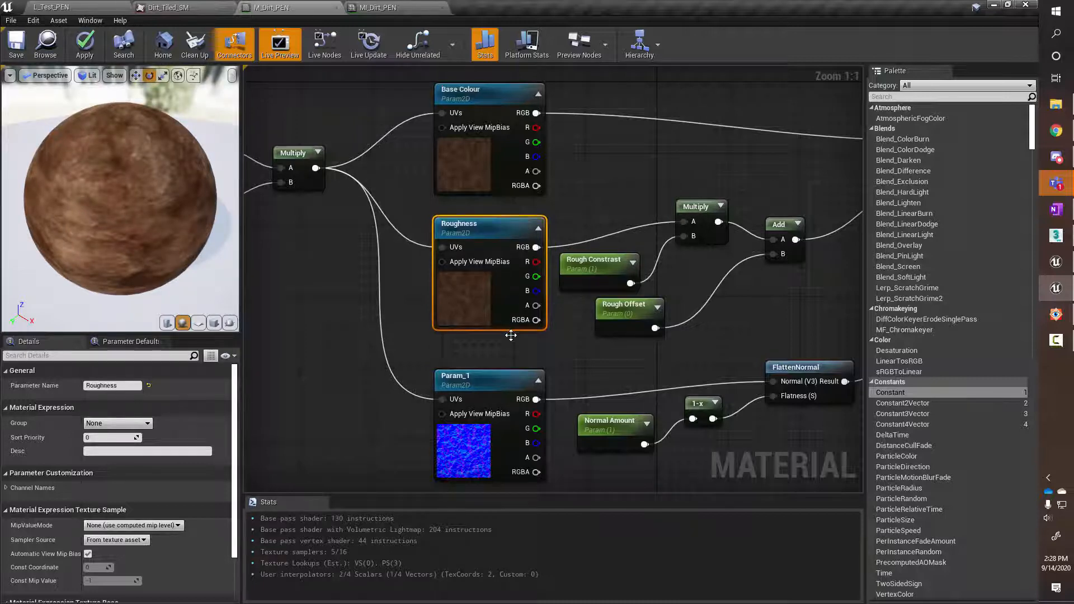
Rename the texture parameter feeding FlattenNormal, Param_1, as Normal and apply the changes to M_Dirt_PEN
{"action": "double_click", "coordinate": [470, 377]}
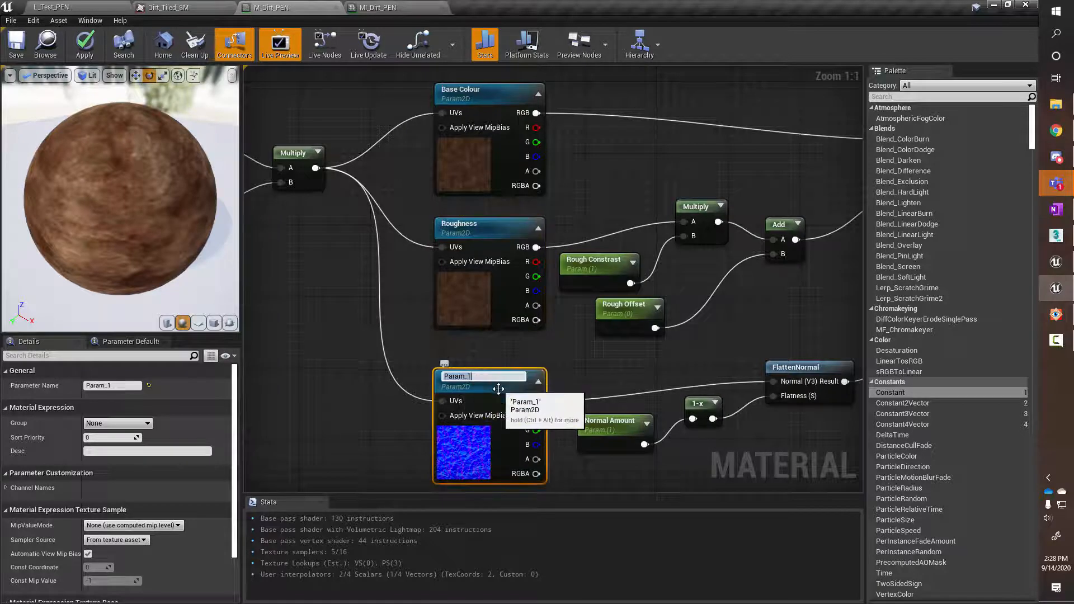
{"action": "type", "text": "Normal"}
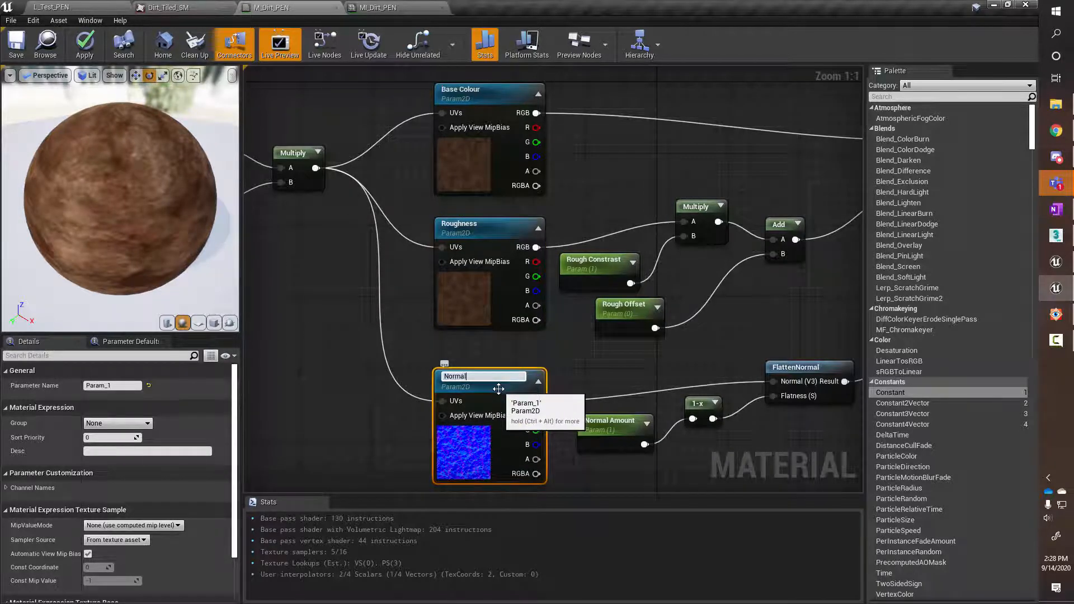
{"action": "key", "text": "Return"}
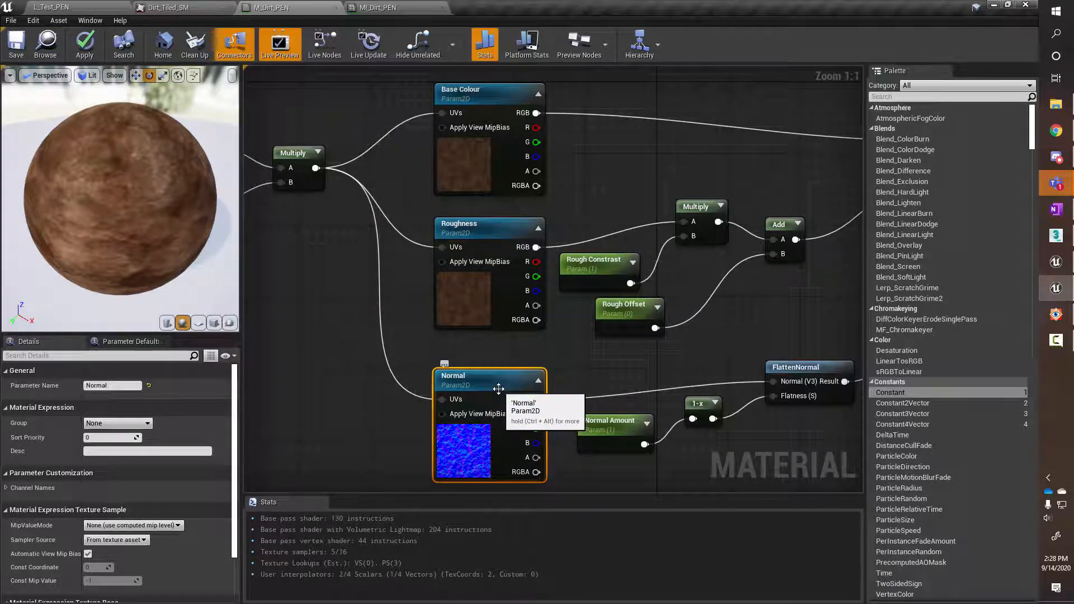
{"action": "left_click", "coordinate": [84, 45]}
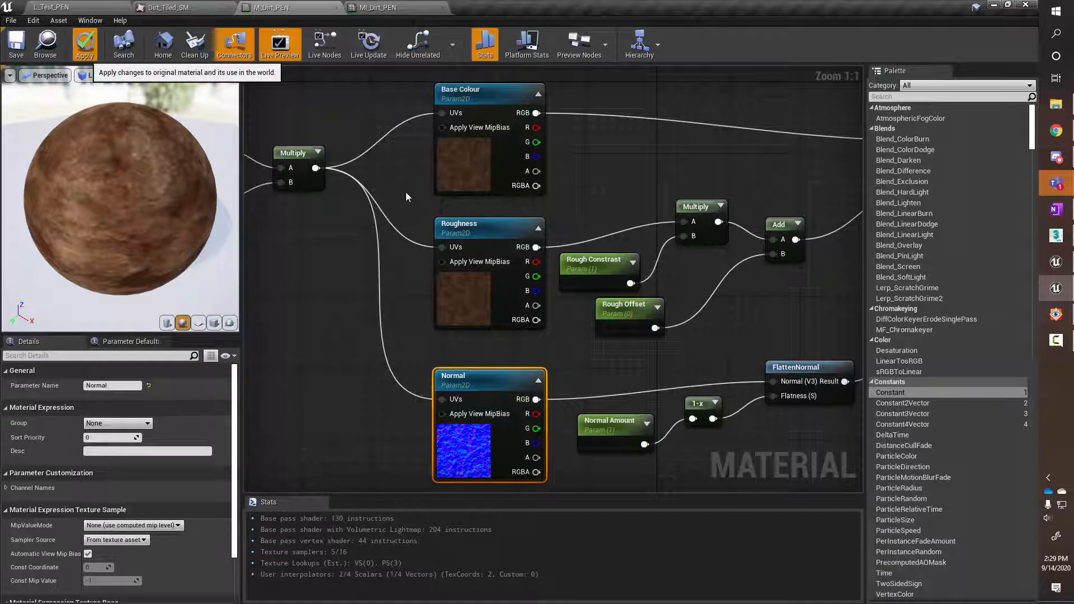
Enable the Base Colour, Normal and Roughness texture parameter overrides in the MI_Dirt_PEN instance
{"action": "left_click", "coordinate": [394, 12]}
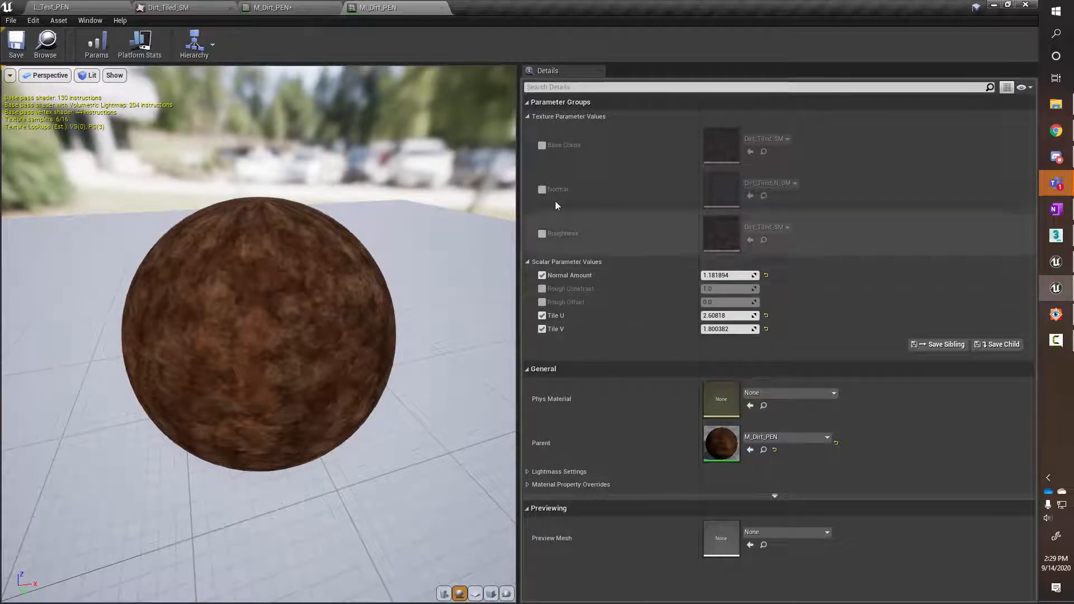
{"action": "left_click", "coordinate": [543, 145]}
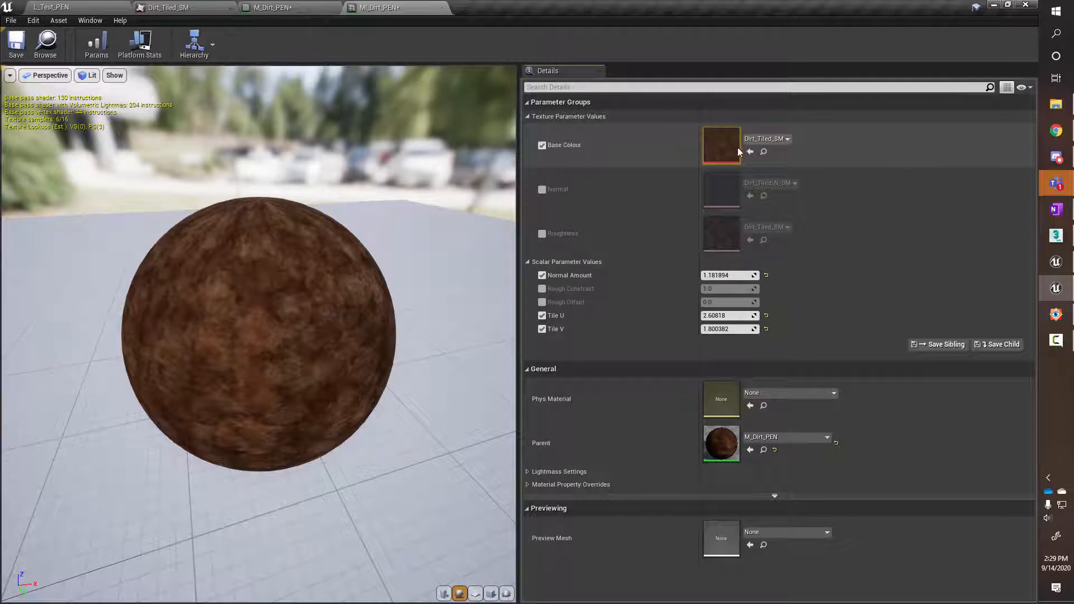
{"action": "left_click", "coordinate": [541, 190]}
{"action": "left_click", "coordinate": [541, 234]}
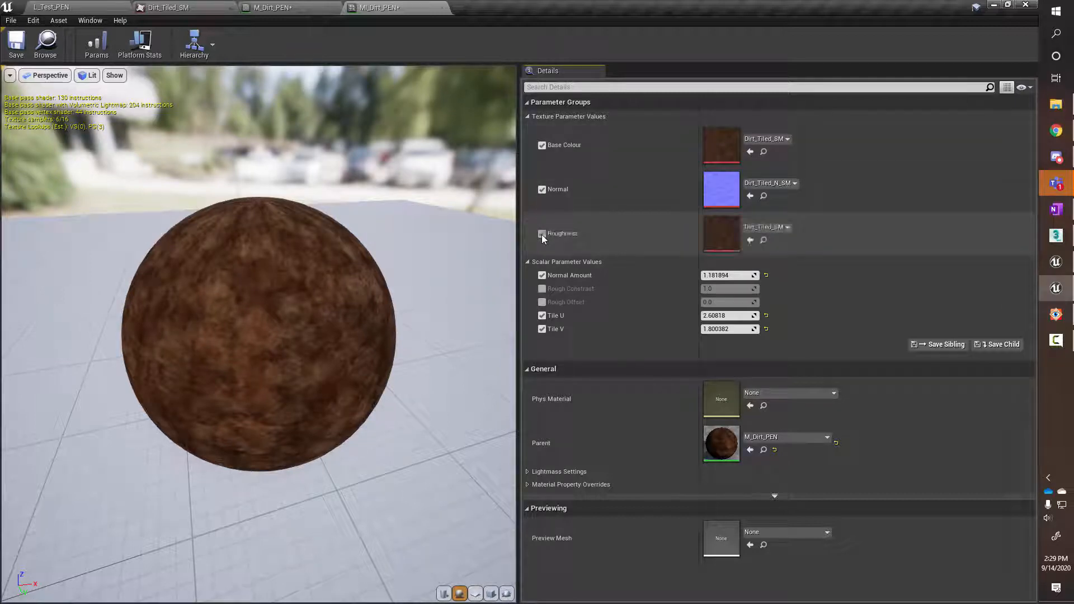
Assign T_DirtCracked_Tiled_PEN_D as the Base Colour texture and T_DirtCracked_Tiled_PEN_N as the Normal texture in MI_Dirt_PEN
{"action": "left_click", "coordinate": [761, 141]}
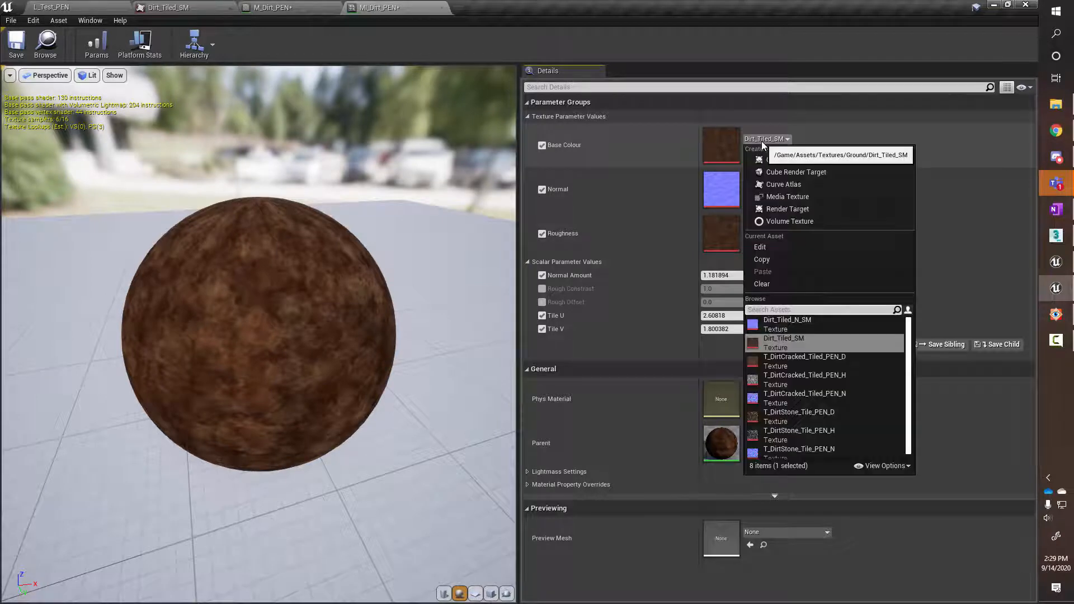
{"action": "left_click", "coordinate": [808, 364]}
{"action": "left_click", "coordinate": [769, 184]}
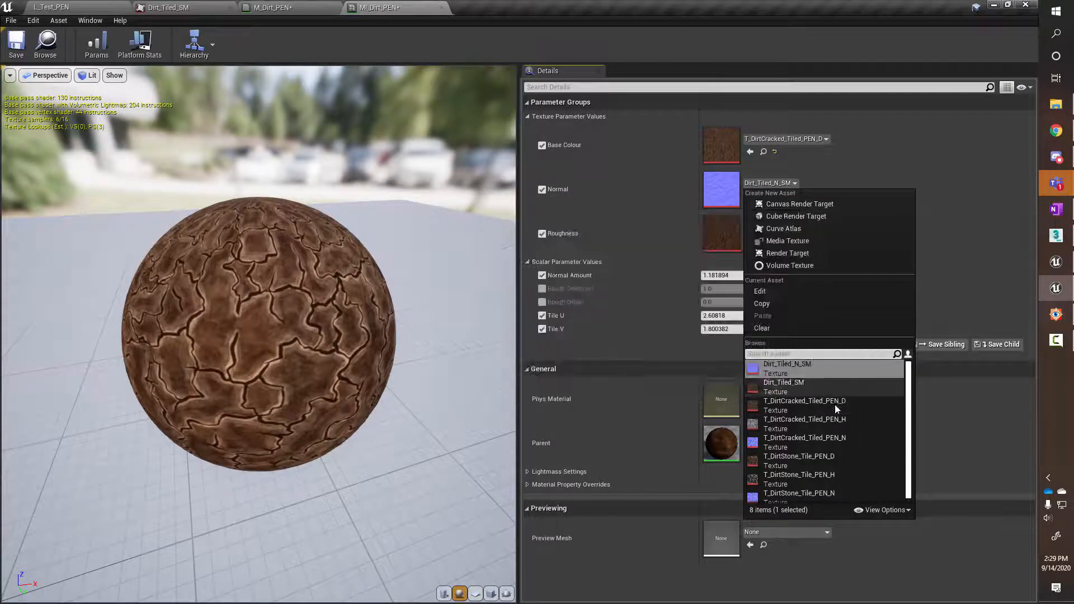
{"action": "left_click", "coordinate": [822, 354]}
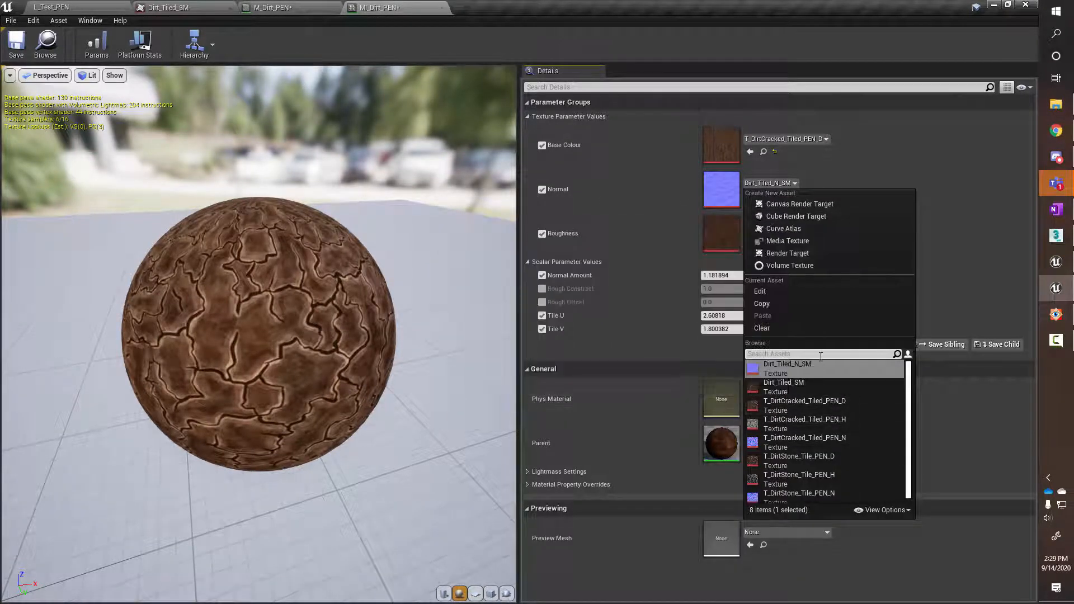
{"action": "type", "text": "drak"}
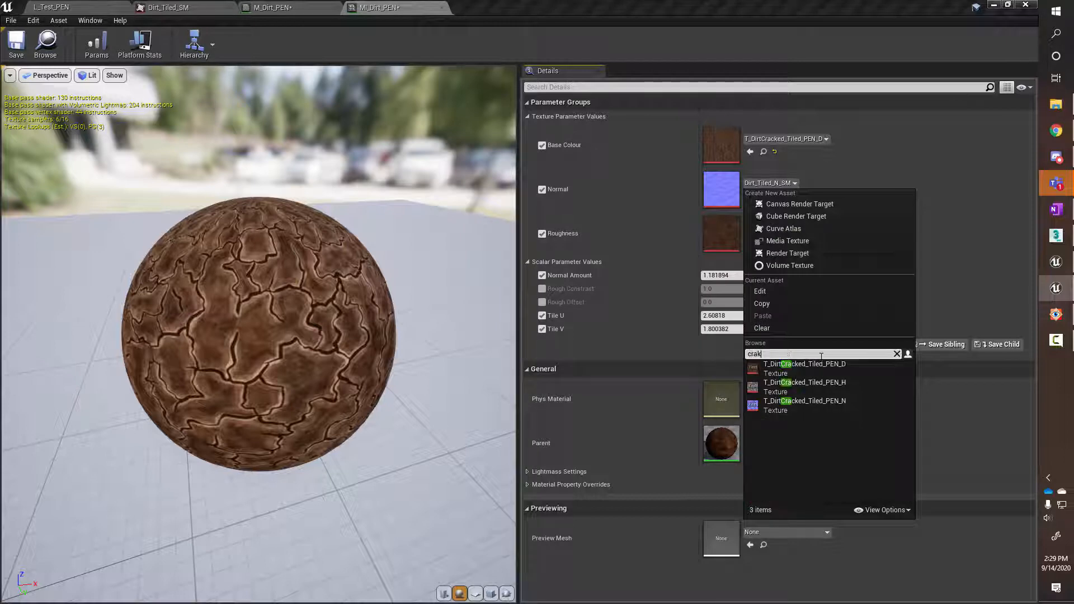
{"action": "left_click", "coordinate": [800, 403]}
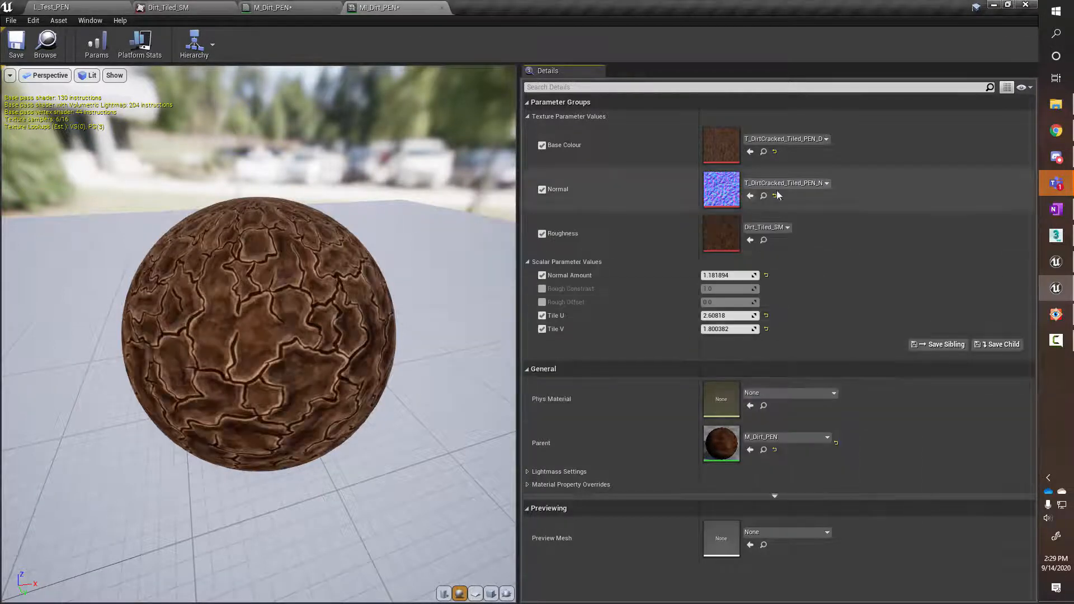
Assign T_DirtCracked_Tiled_PEN_H as the Roughness texture in MI_Dirt_PEN and check the preview sphere from another angle
{"action": "left_click", "coordinate": [754, 231]}
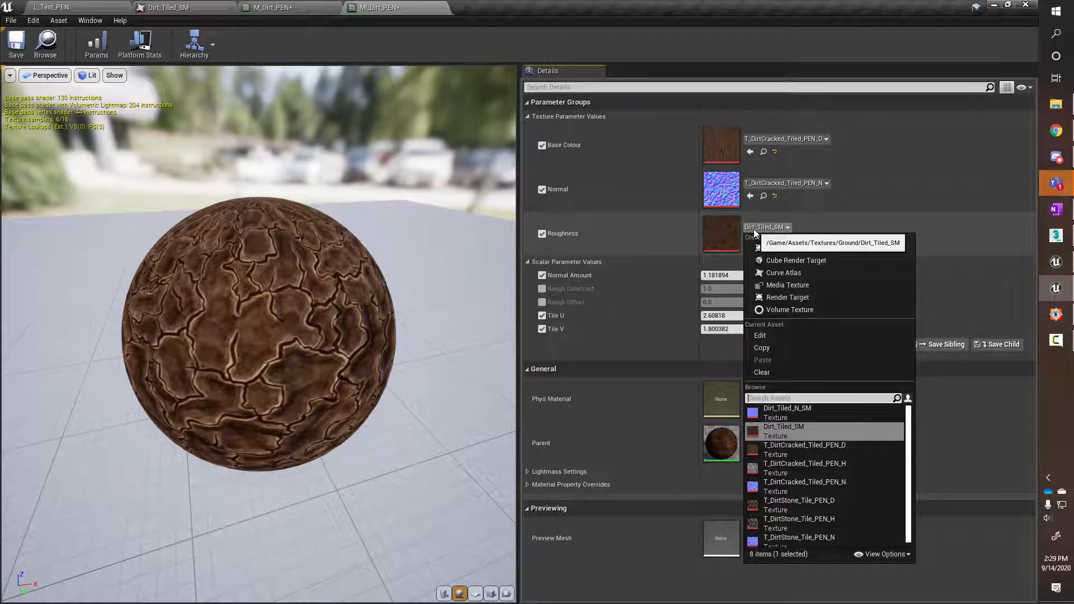
{"action": "type", "text": "cra"}
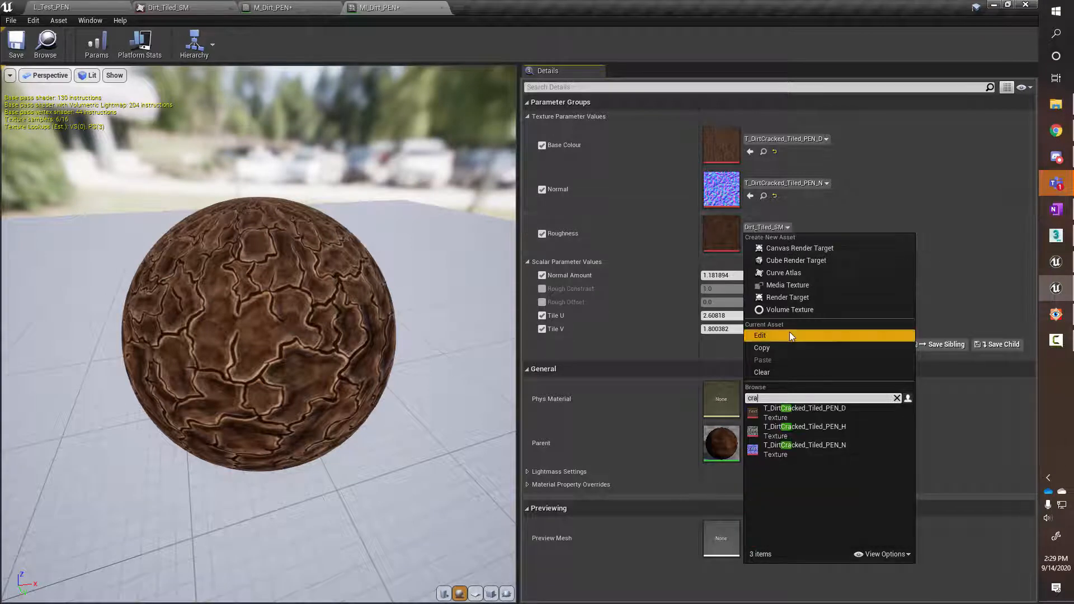
{"action": "left_click", "coordinate": [800, 432]}
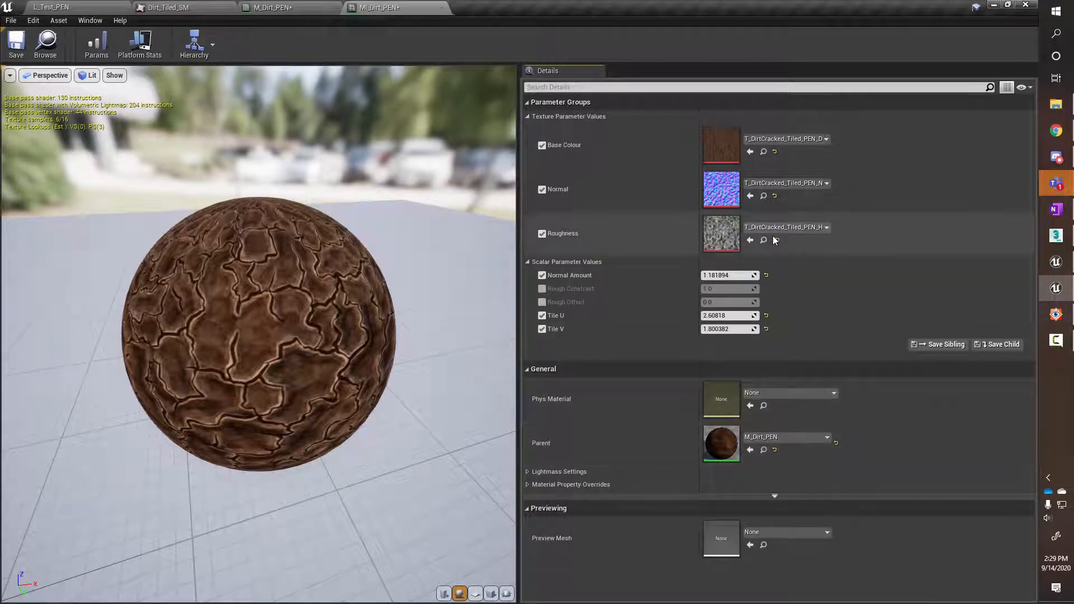
{"action": "left_click_drag", "start_coordinate": [283, 399], "coordinate": [330, 378]}
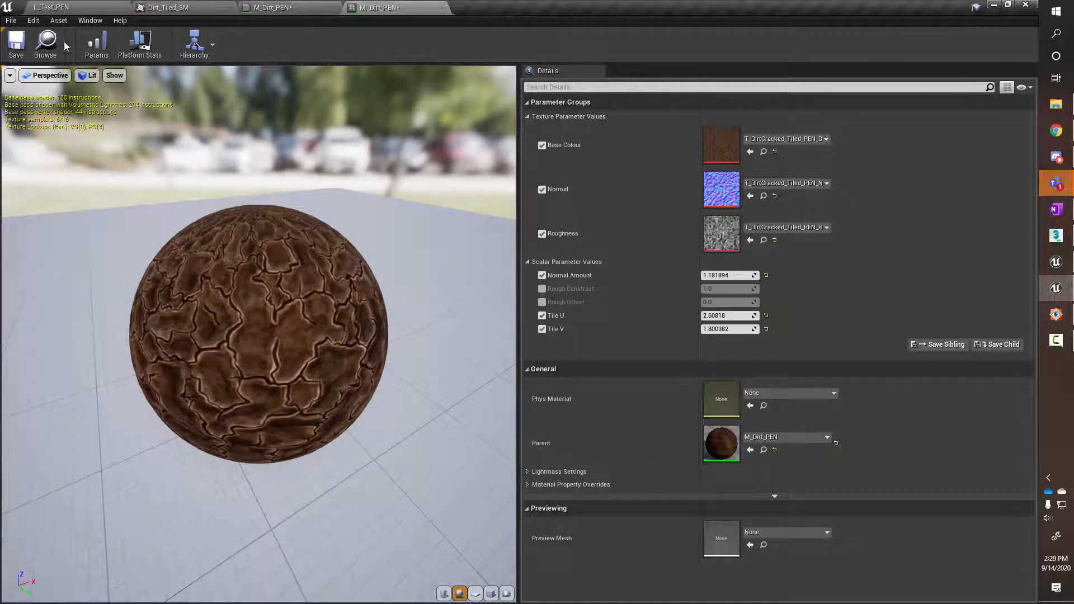
Undock the MI_Dirt_PEN editor into a floating window beside the cylinder in the L_Test_PEN level
{"action": "left_click", "coordinate": [79, 9]}
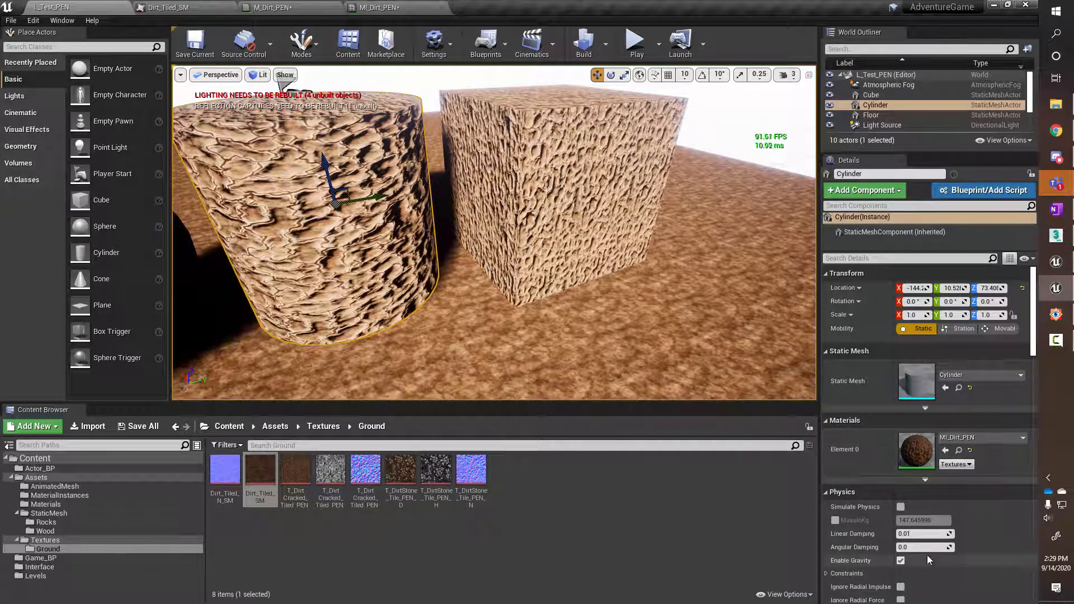
{"action": "left_click_drag", "start_coordinate": [392, 7], "coordinate": [699, 81]}
{"action": "left_click", "coordinate": [87, 9]}
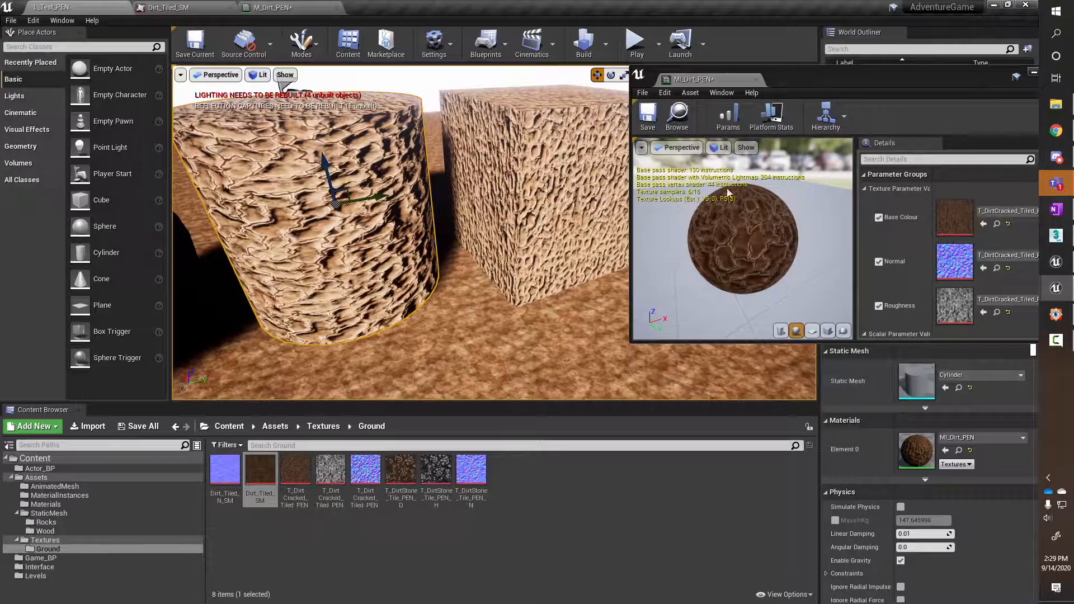
{"action": "left_click_drag", "start_coordinate": [894, 79], "coordinate": [836, 90]}
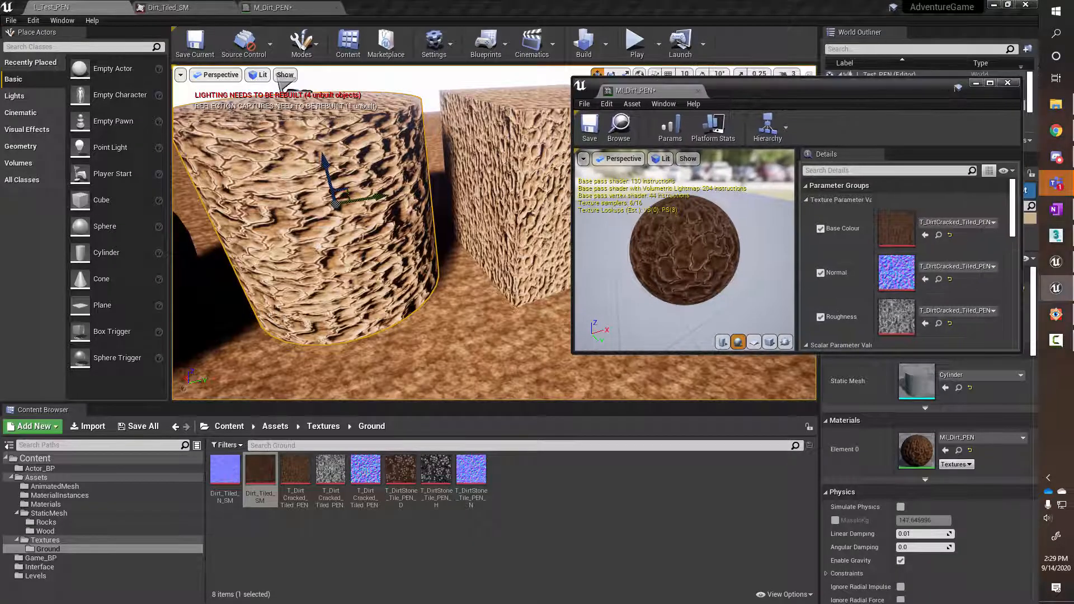
Reduce the Normal Amount of MI_Dirt_PEN to about 0.41
{"action": "scroll", "coordinate": [854, 233], "scroll_direction": "down", "scroll_amount": 4}
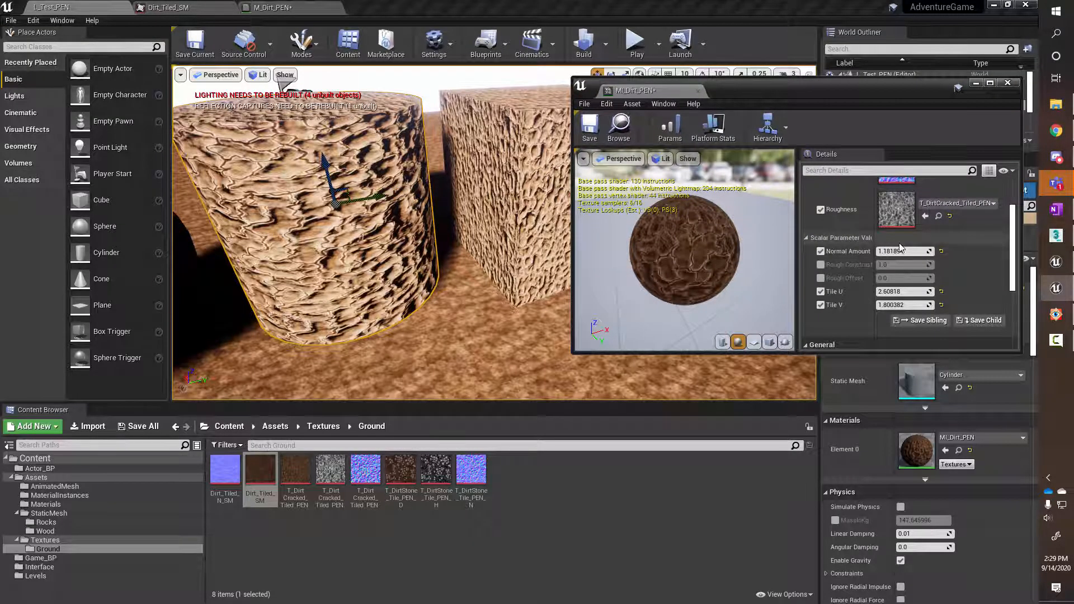
{"action": "left_click_drag", "start_coordinate": [905, 252], "coordinate": [857, 252]}
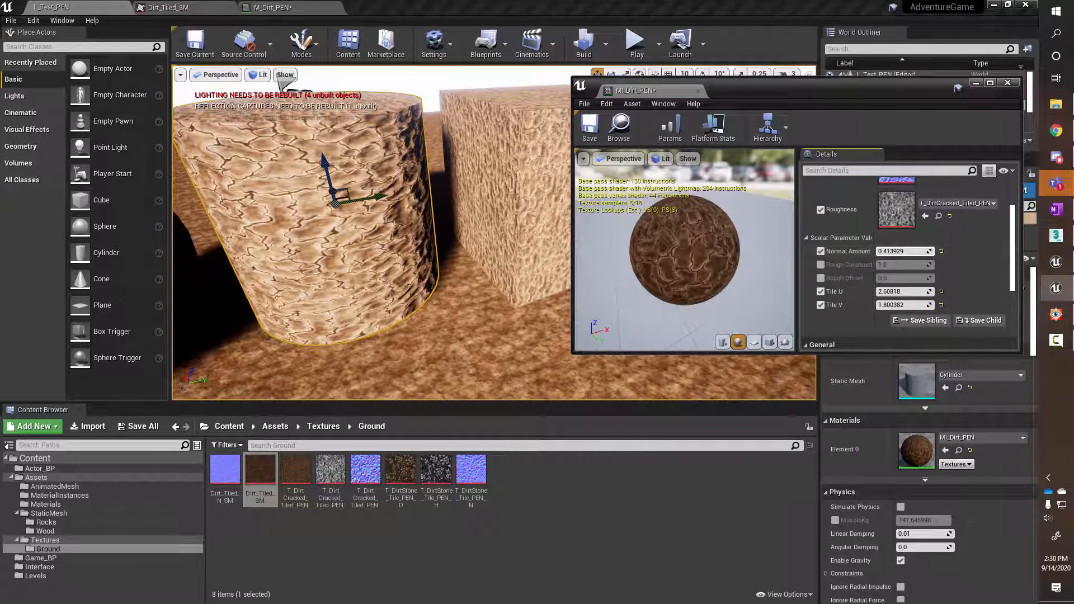
{"action": "scroll", "coordinate": [904, 196], "scroll_direction": "up", "scroll_amount": 1}
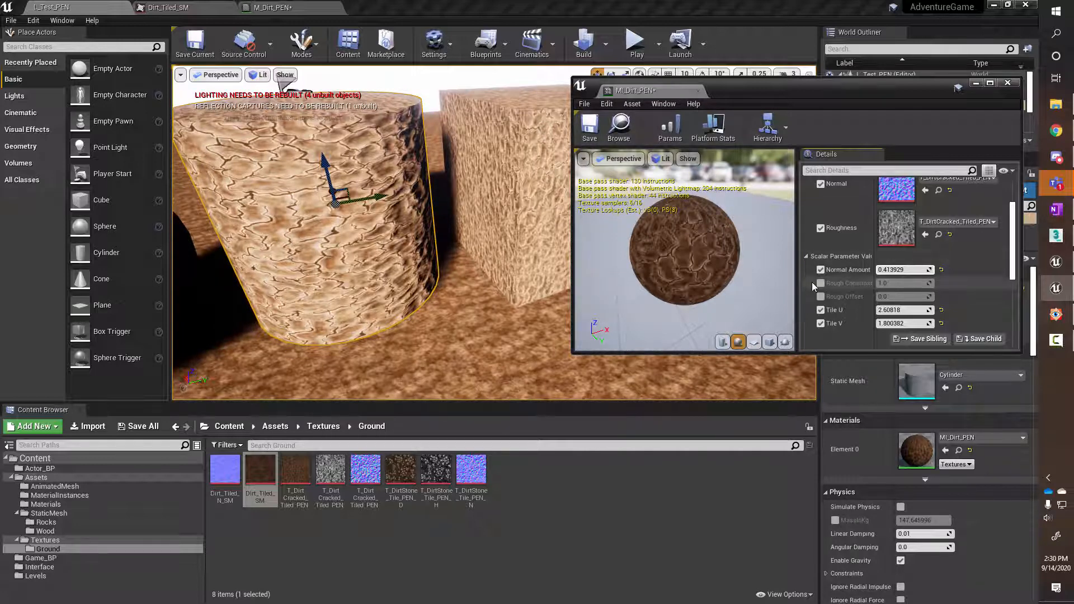
{"action": "scroll", "coordinate": [815, 282], "scroll_direction": "up", "scroll_amount": 2}
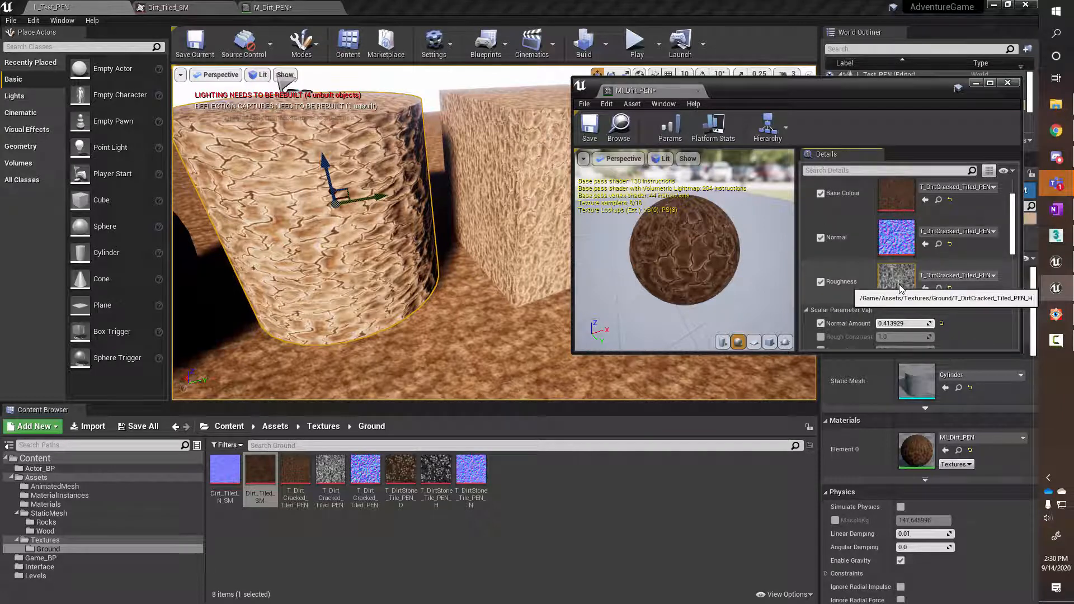